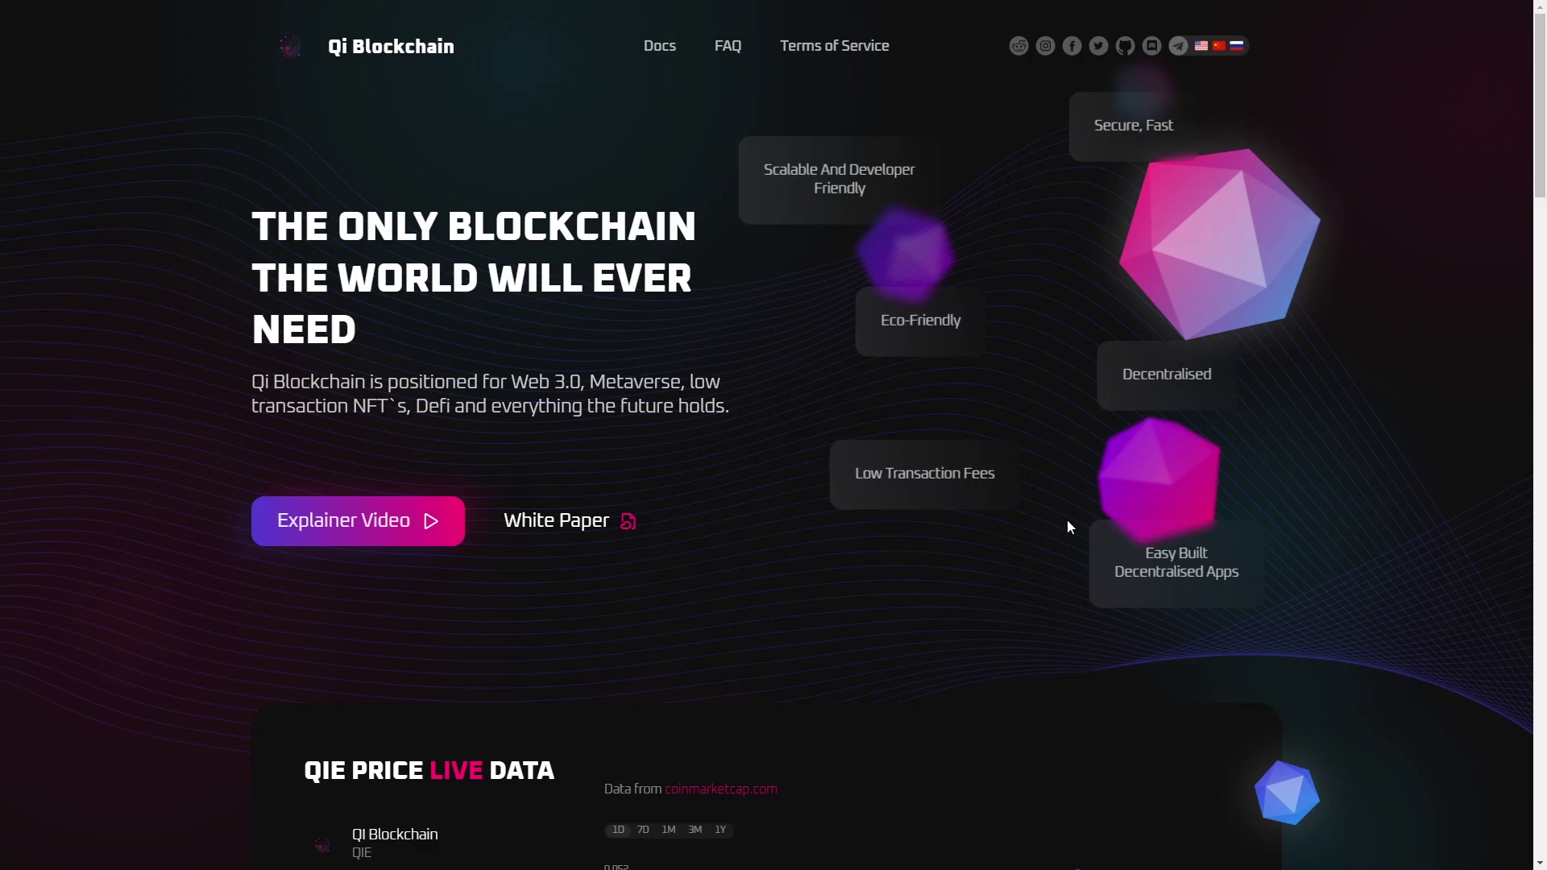
pyautogui.scroll(-2, 1091, 533)
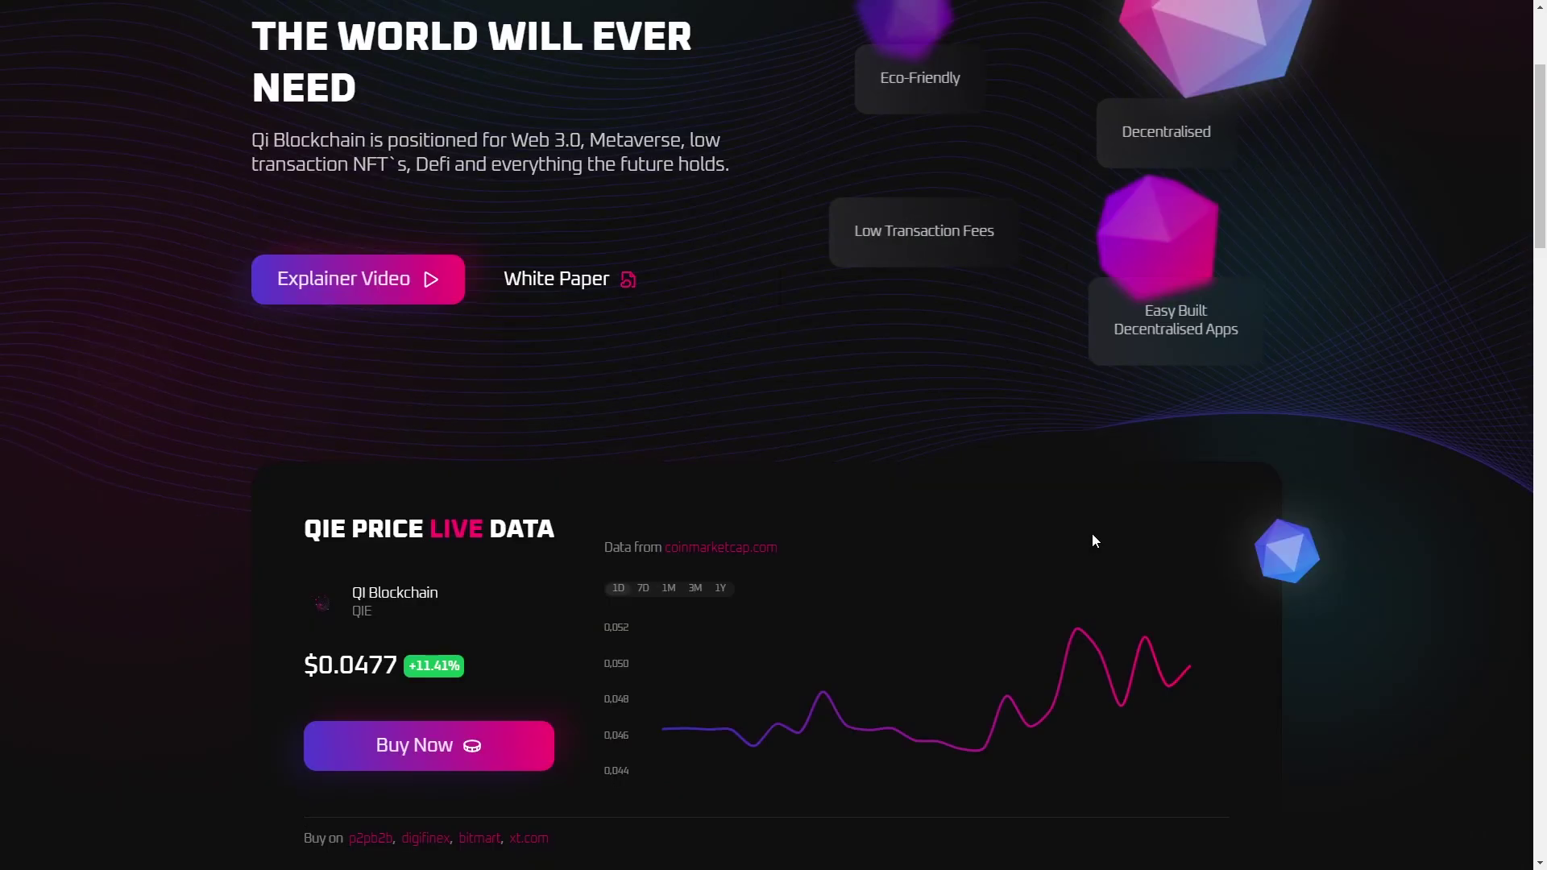
pyautogui.scroll(-1, 1091, 534)
pyautogui.scroll(-1, 1089, 530)
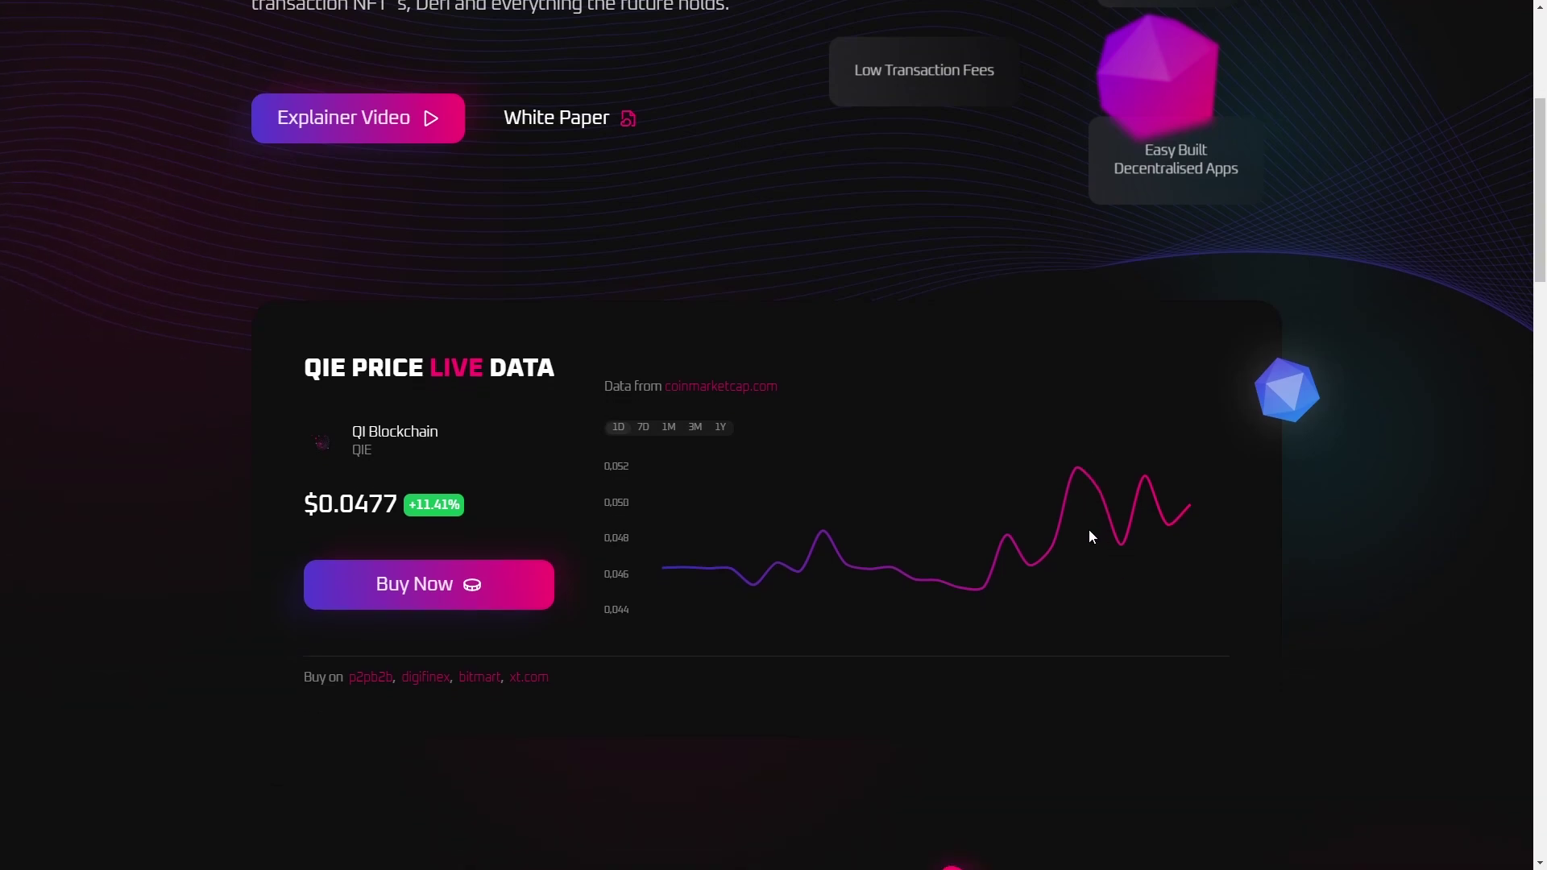
pyautogui.scroll(-1, 1089, 531)
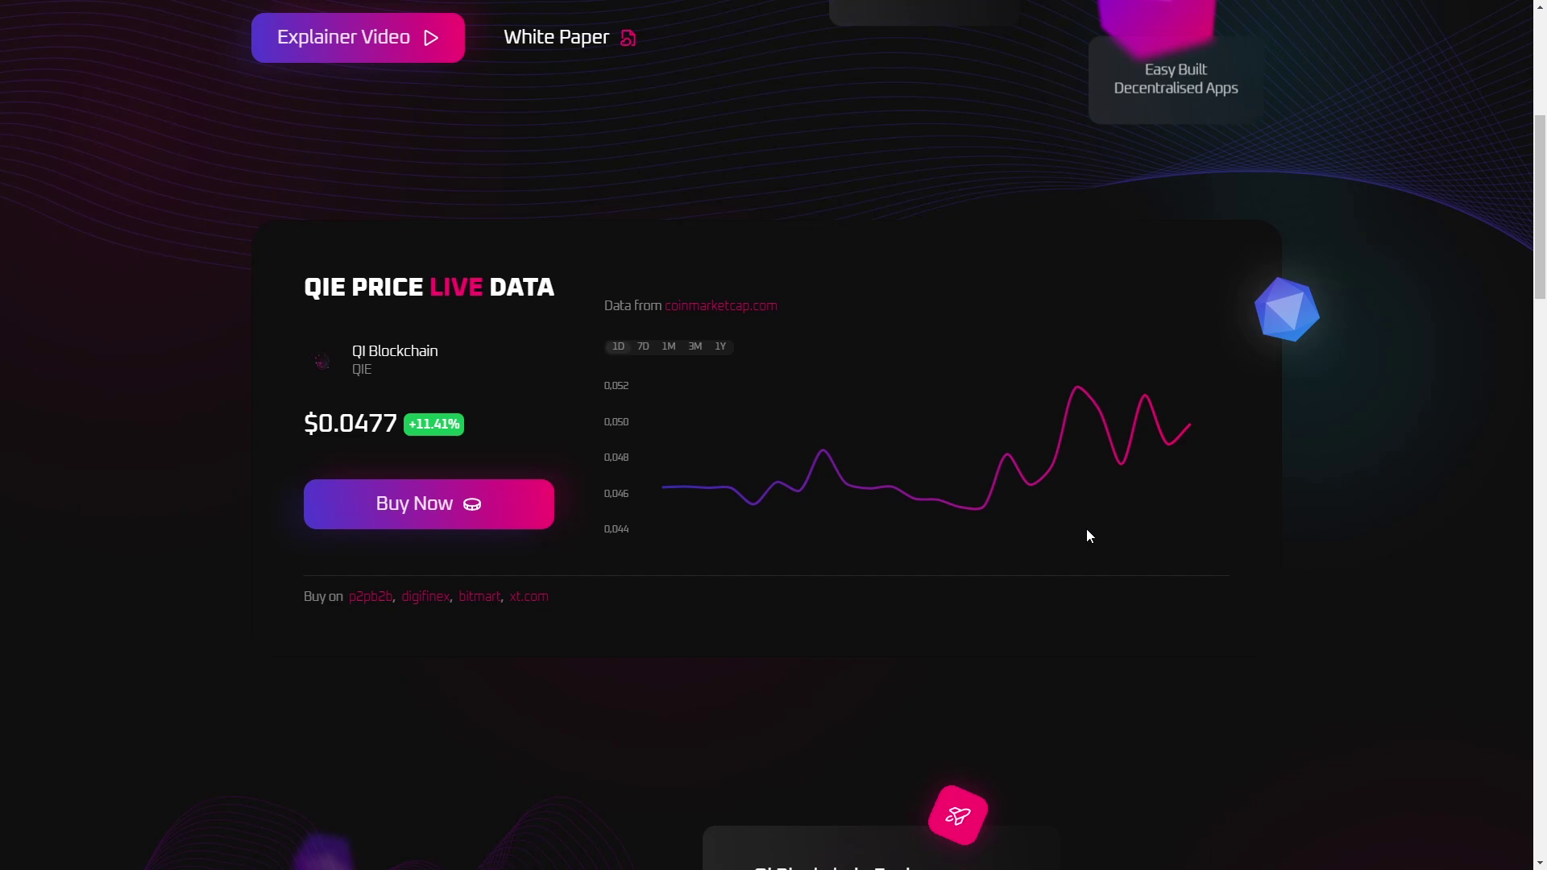
pyautogui.scroll(-1, 1087, 535)
pyautogui.scroll(-1, 1086, 536)
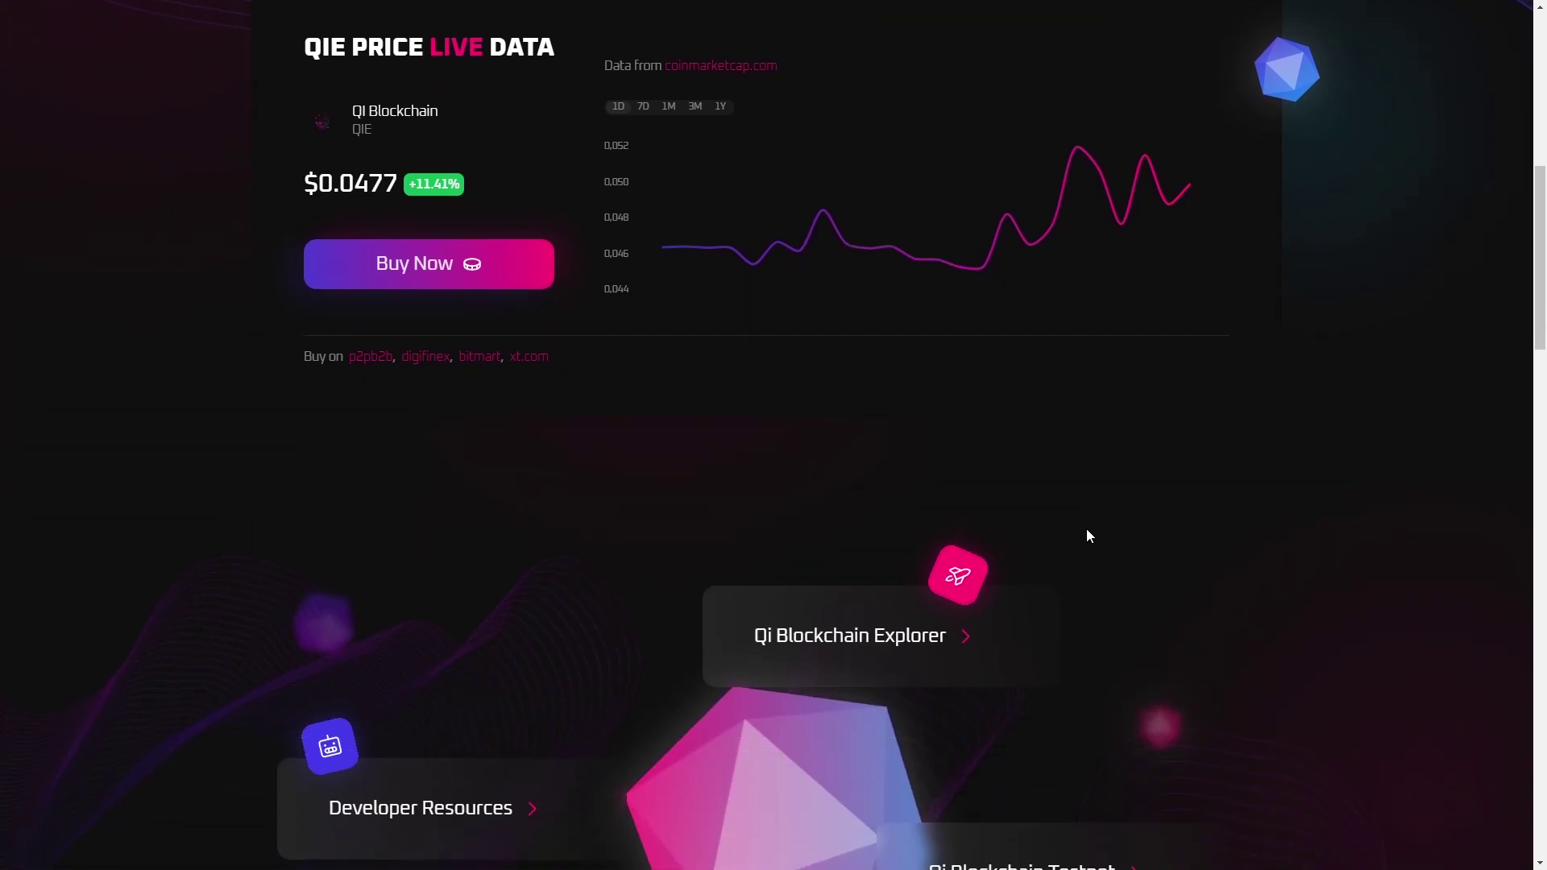
pyautogui.scroll(-1, 1086, 535)
pyautogui.scroll(-1, 1087, 536)
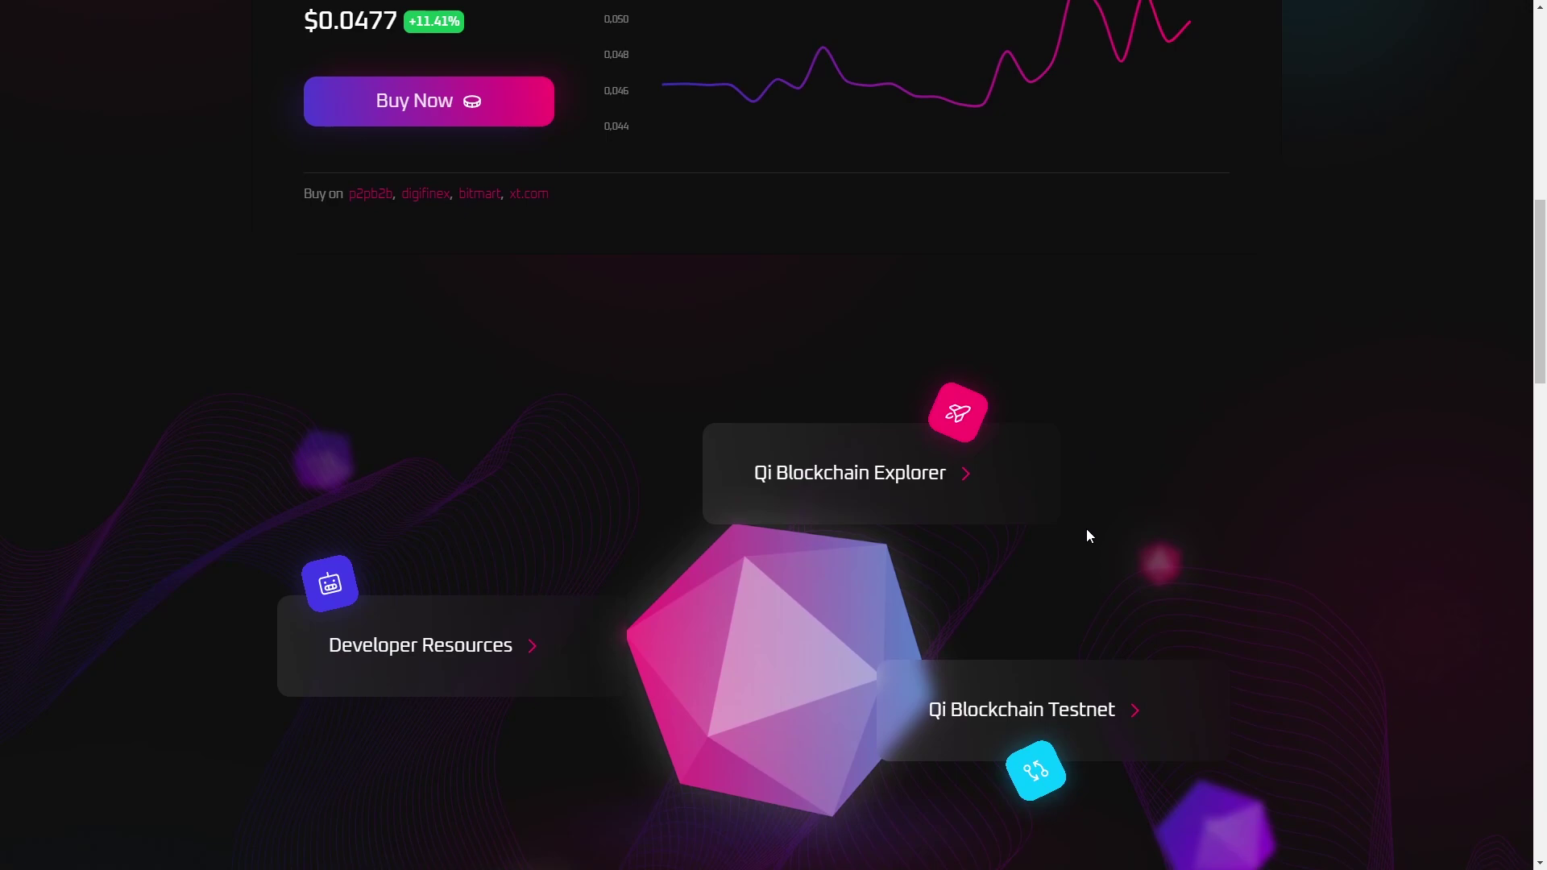
pyautogui.scroll(-1, 1087, 535)
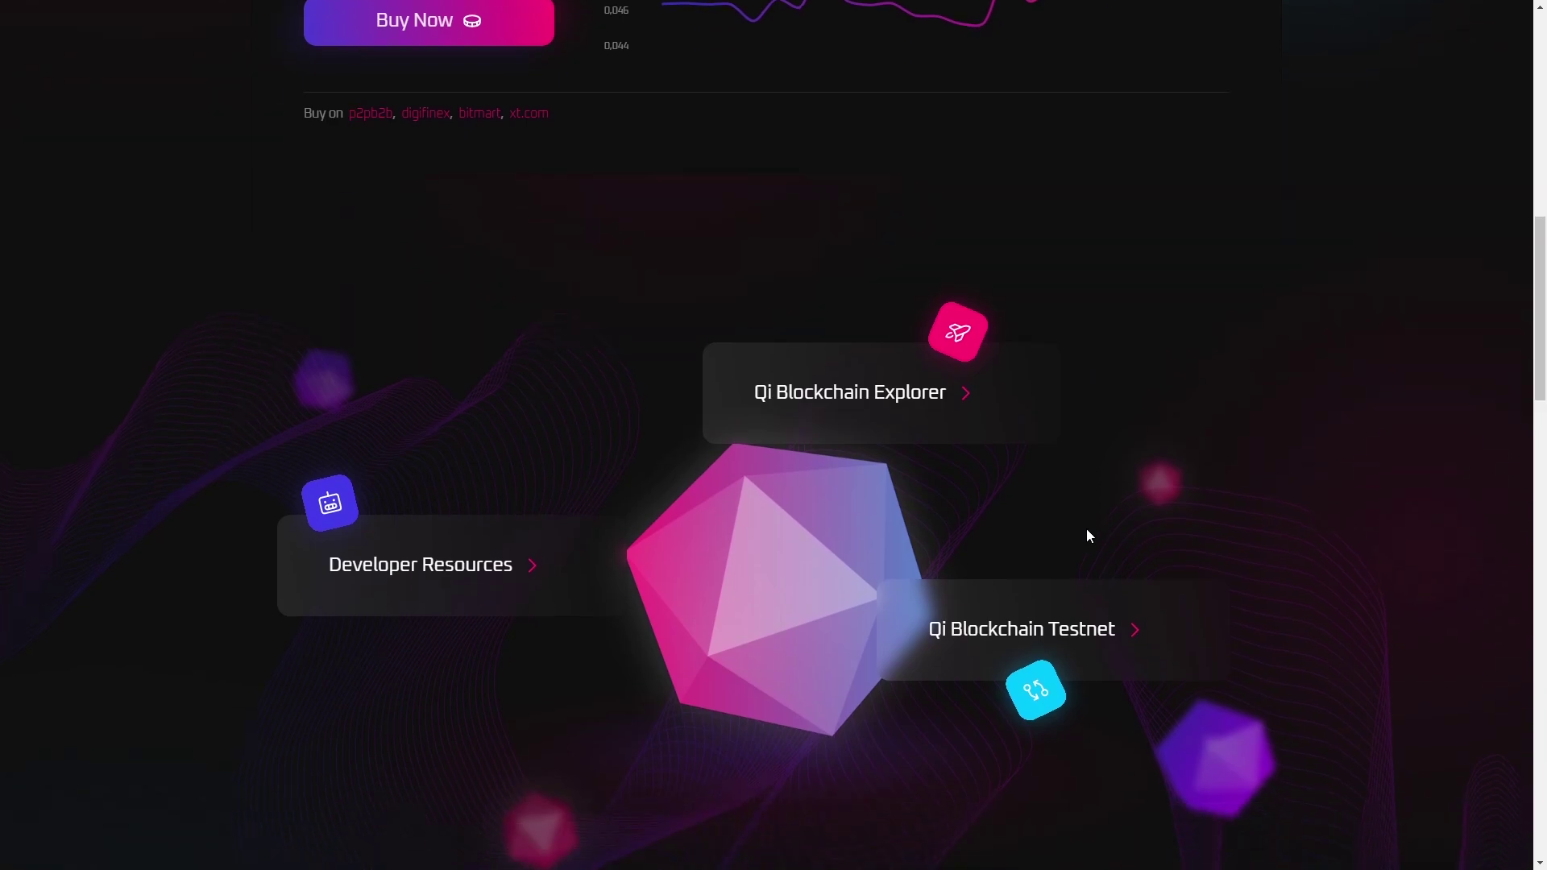
pyautogui.scroll(-1, 1086, 536)
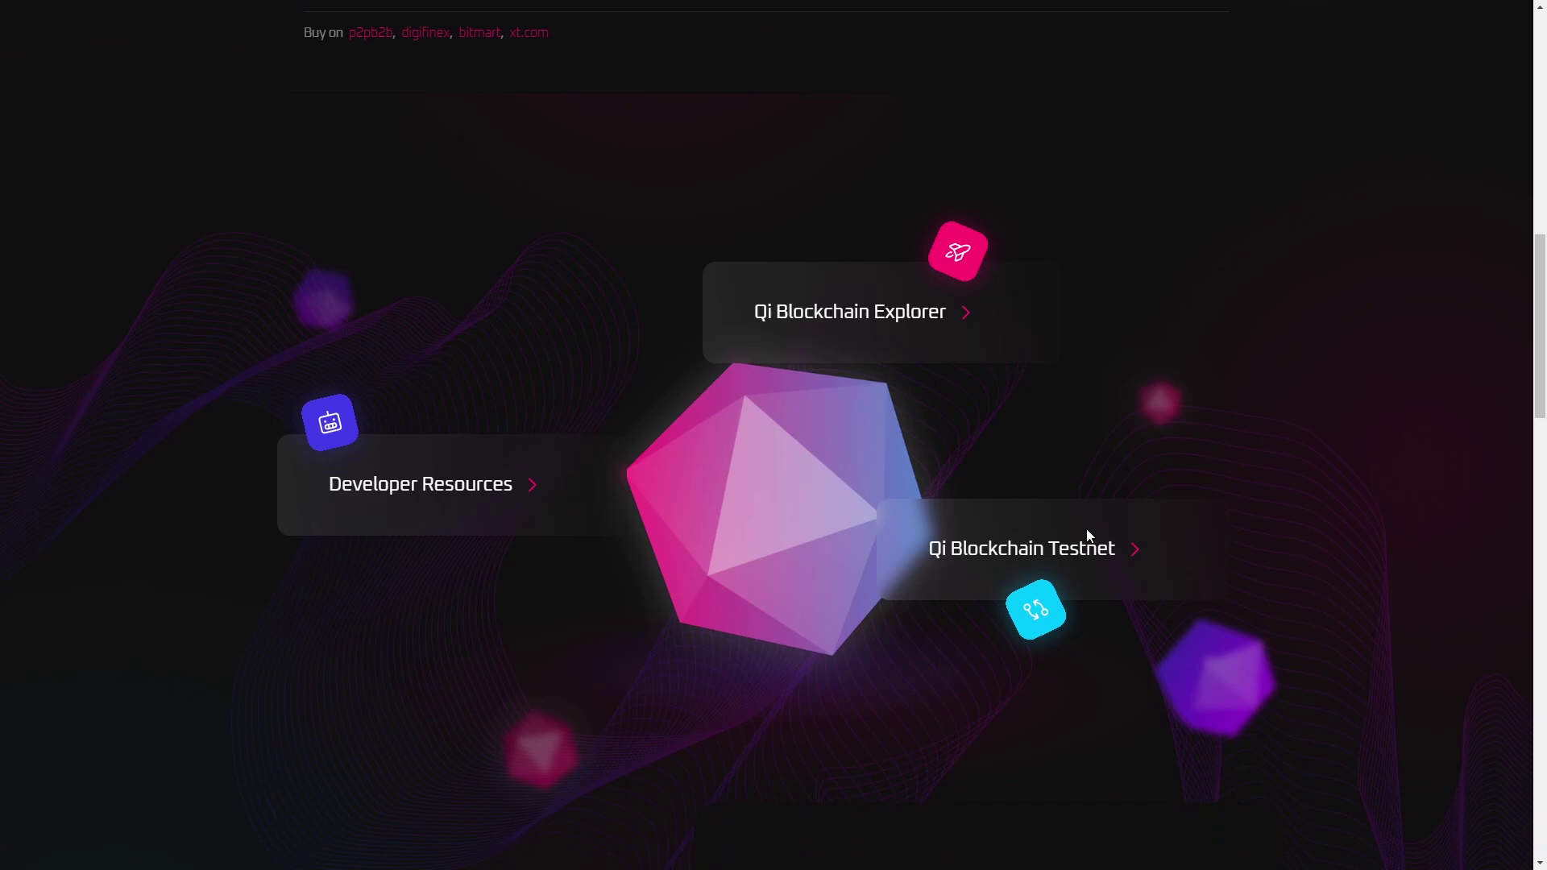
pyautogui.scroll(-1, 1086, 532)
pyautogui.scroll(-1, 1086, 533)
pyautogui.scroll(-1, 1086, 531)
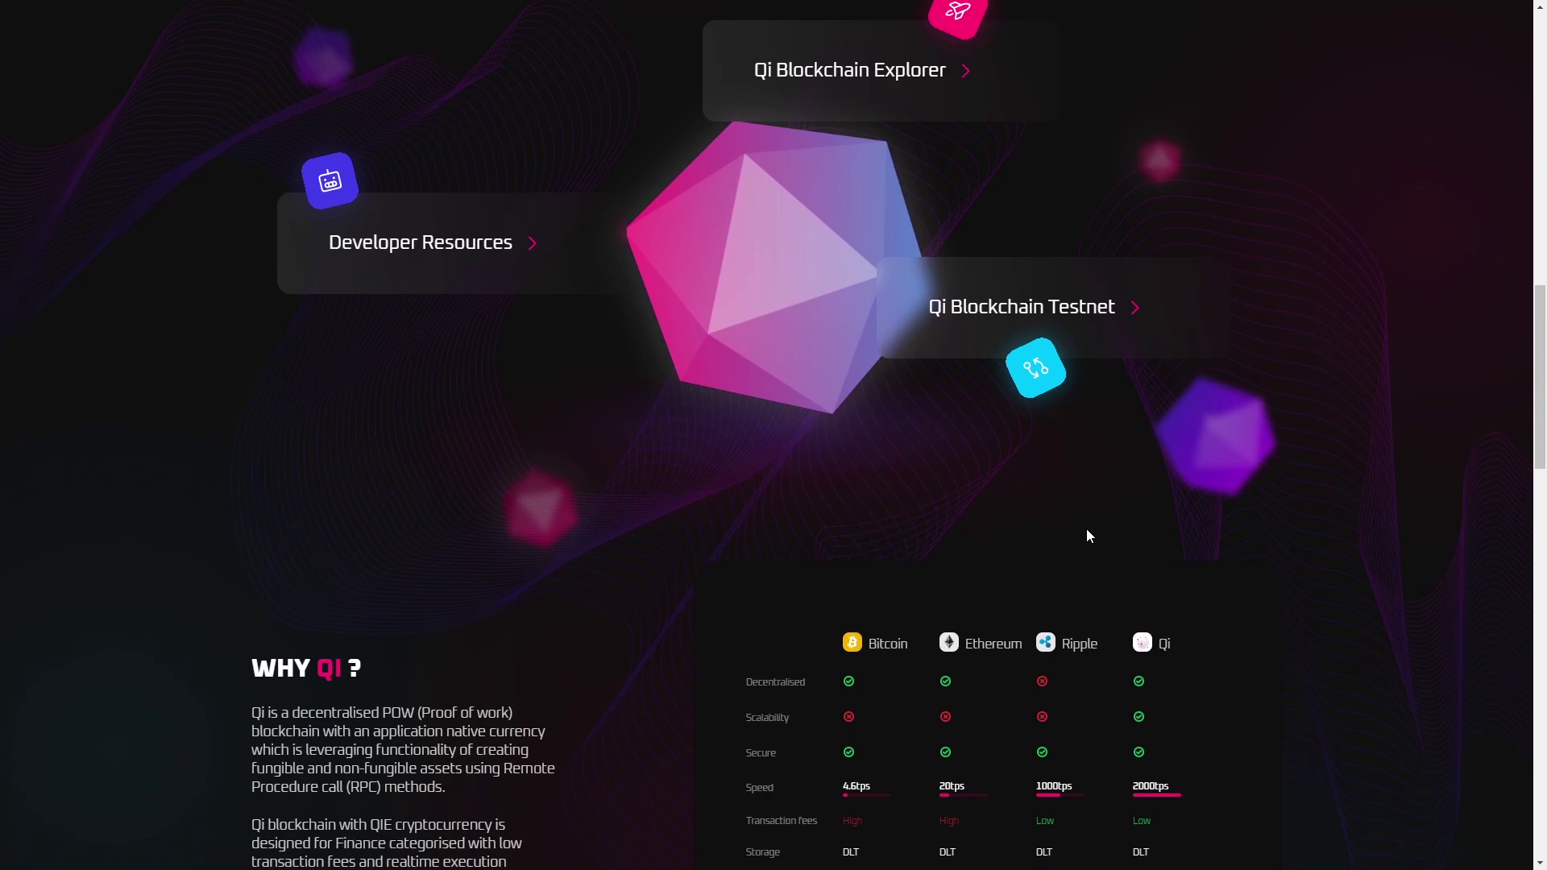
pyautogui.scroll(-1, 1087, 536)
pyautogui.scroll(-1, 1086, 536)
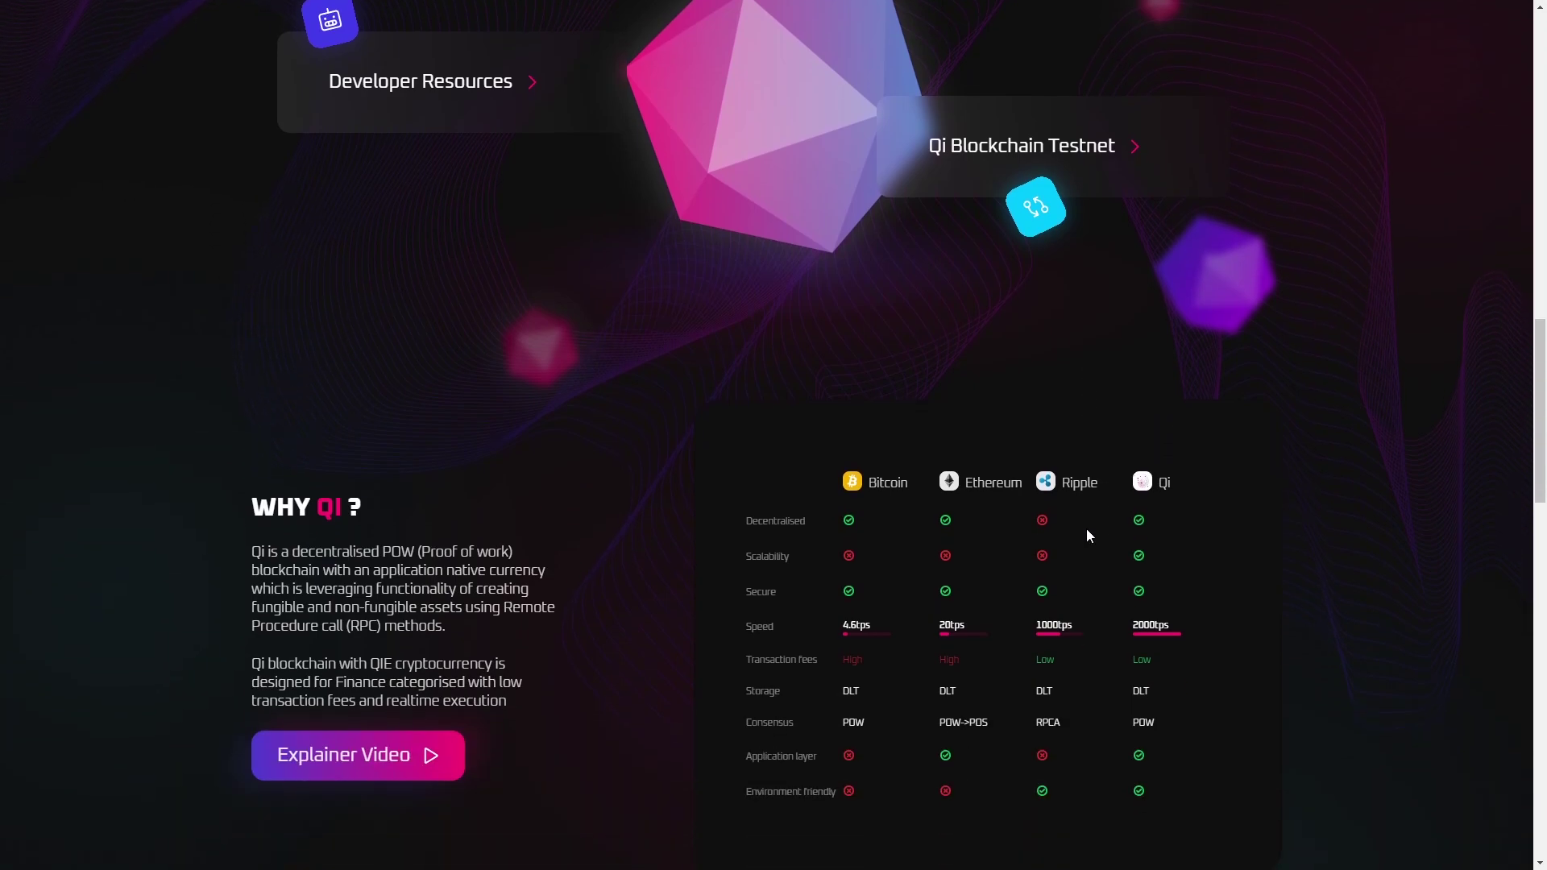
pyautogui.scroll(-1, 1087, 536)
pyautogui.scroll(-1, 1086, 536)
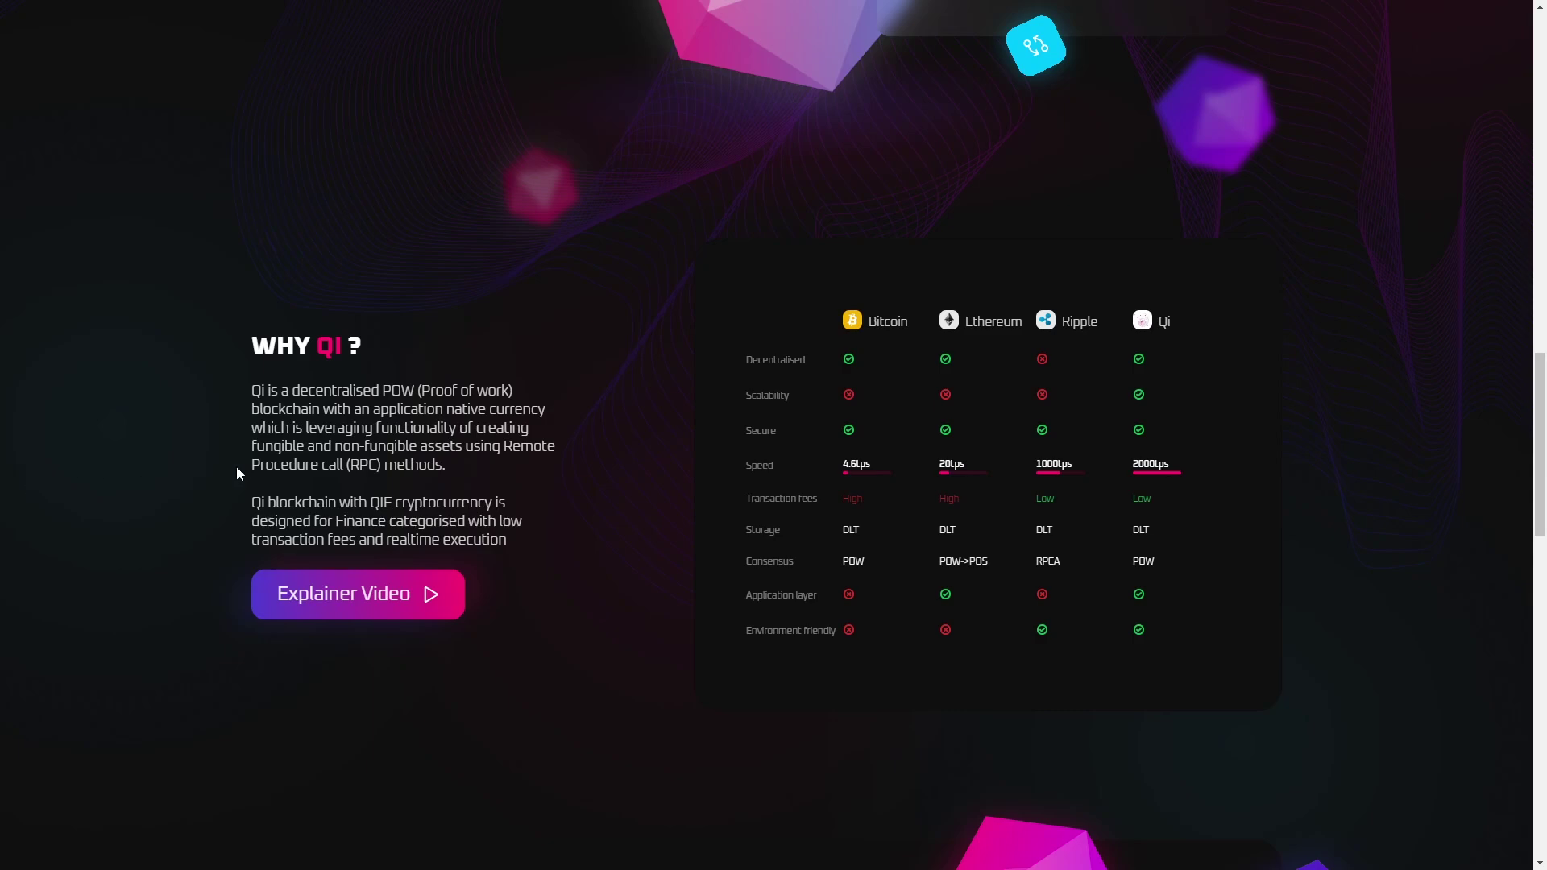
pyautogui.scroll(-1, 237, 472)
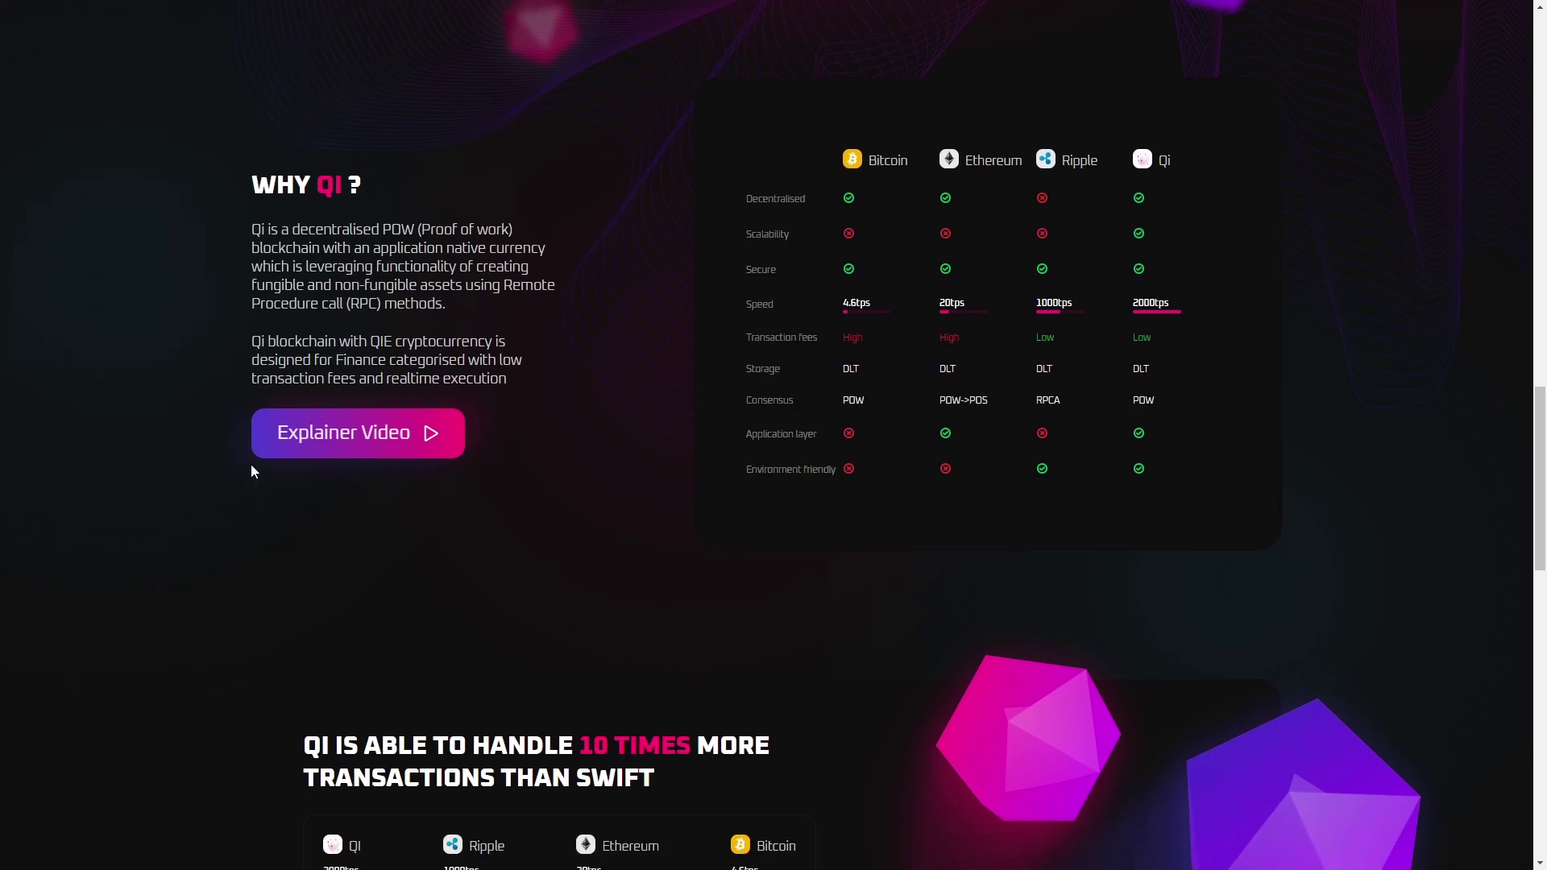
pyautogui.scroll(-1, 250, 464)
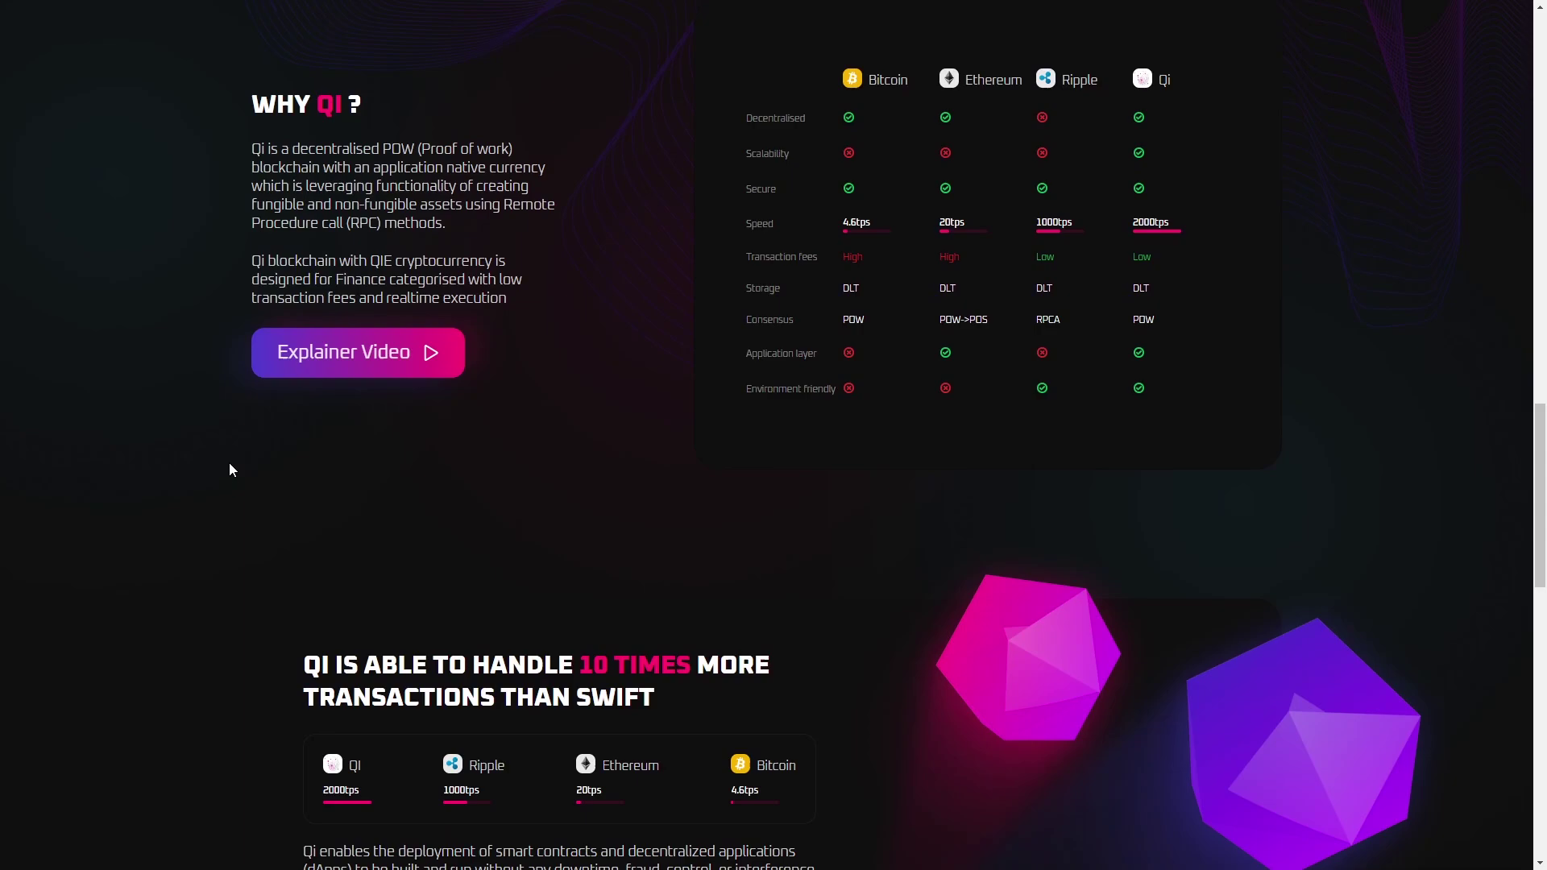
pyautogui.scroll(-1, 369, 446)
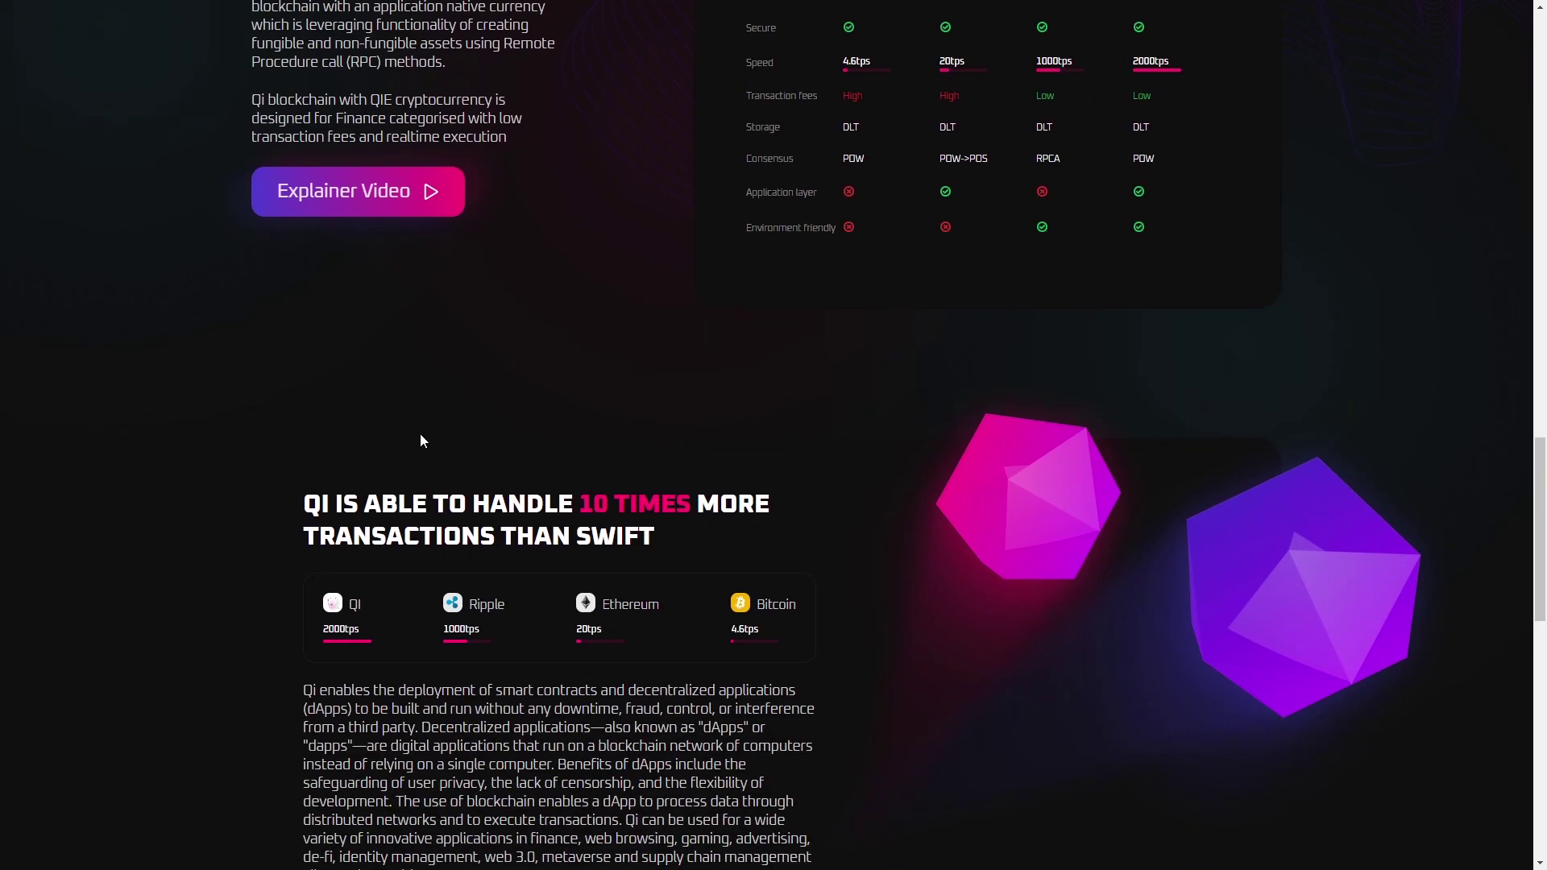
pyautogui.scroll(-1, 421, 441)
pyautogui.scroll(10, 855, 502)
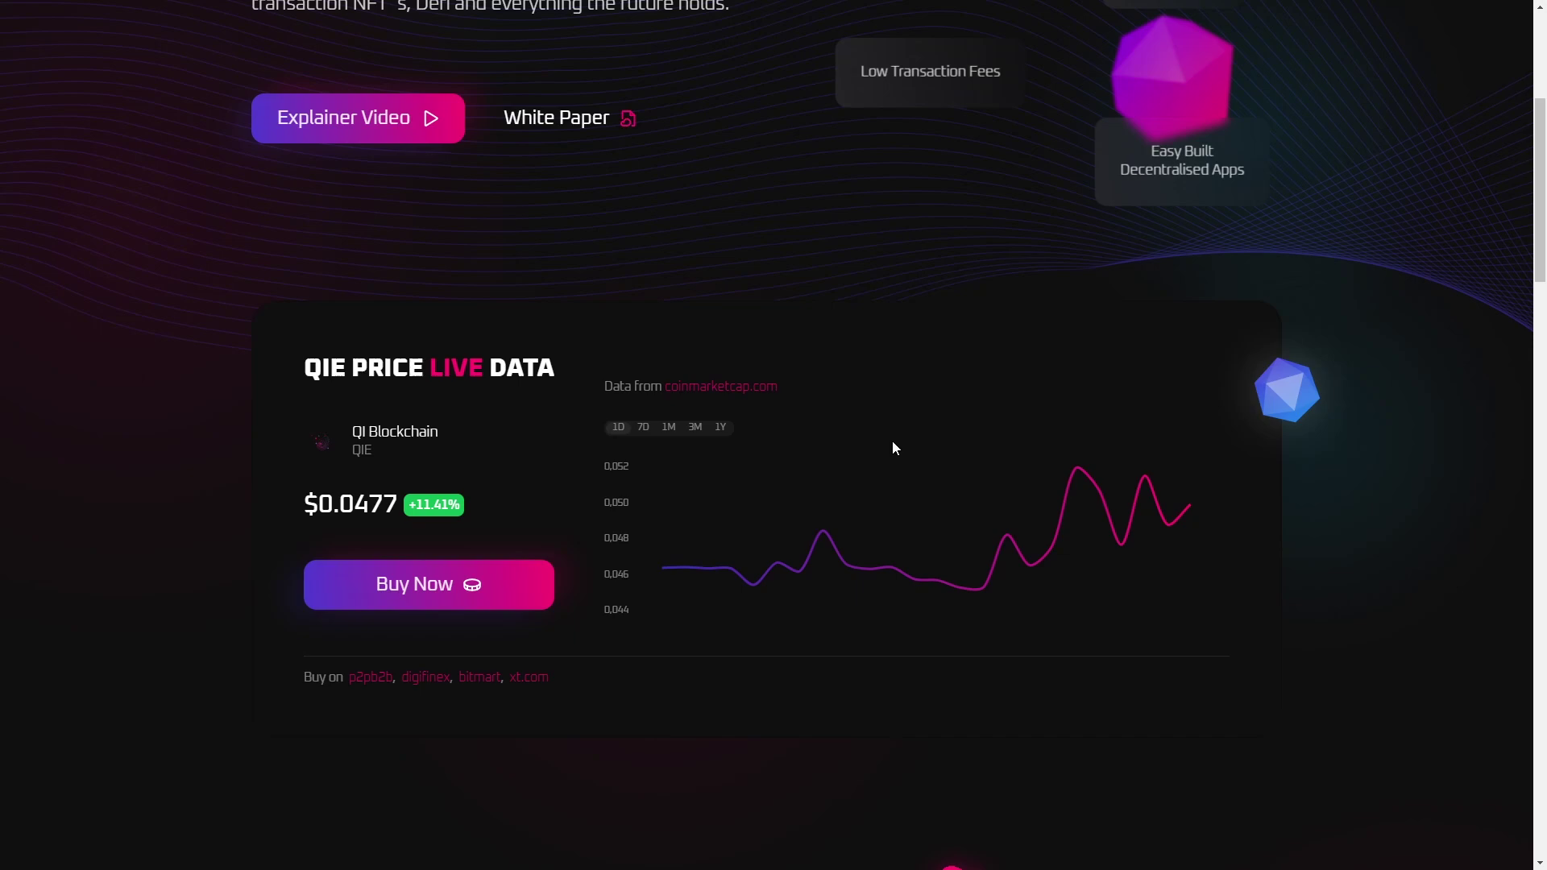
# Step: Highlight the word 'QIE' in the Qi Blockchain price heading
pyautogui.moveTo(291, 375); pyautogui.dragTo(339, 385)
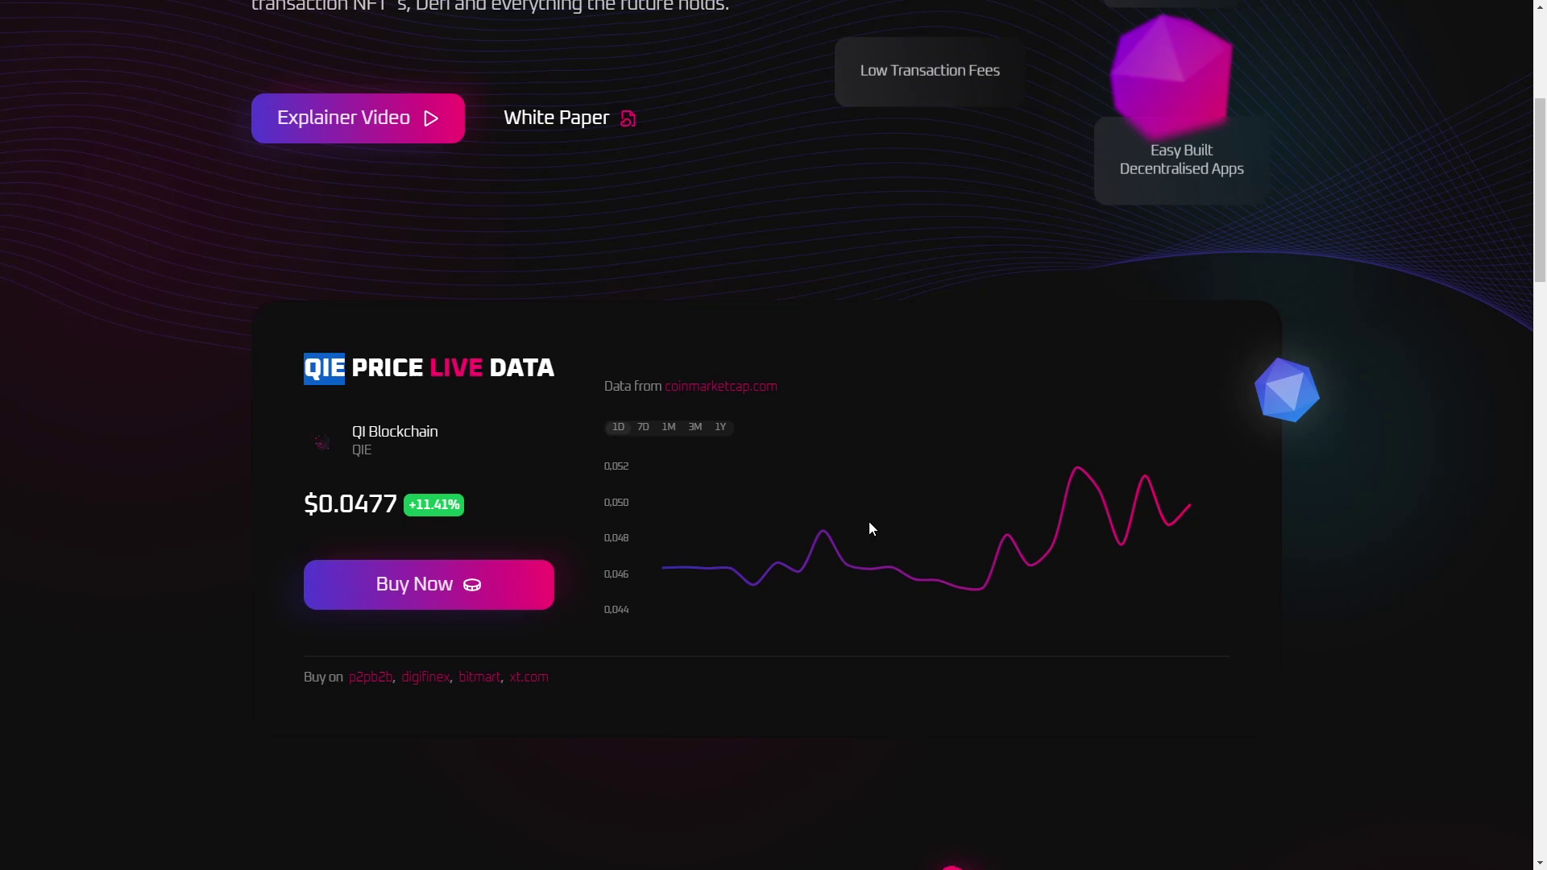
pyautogui.scroll(-1, 858, 485)
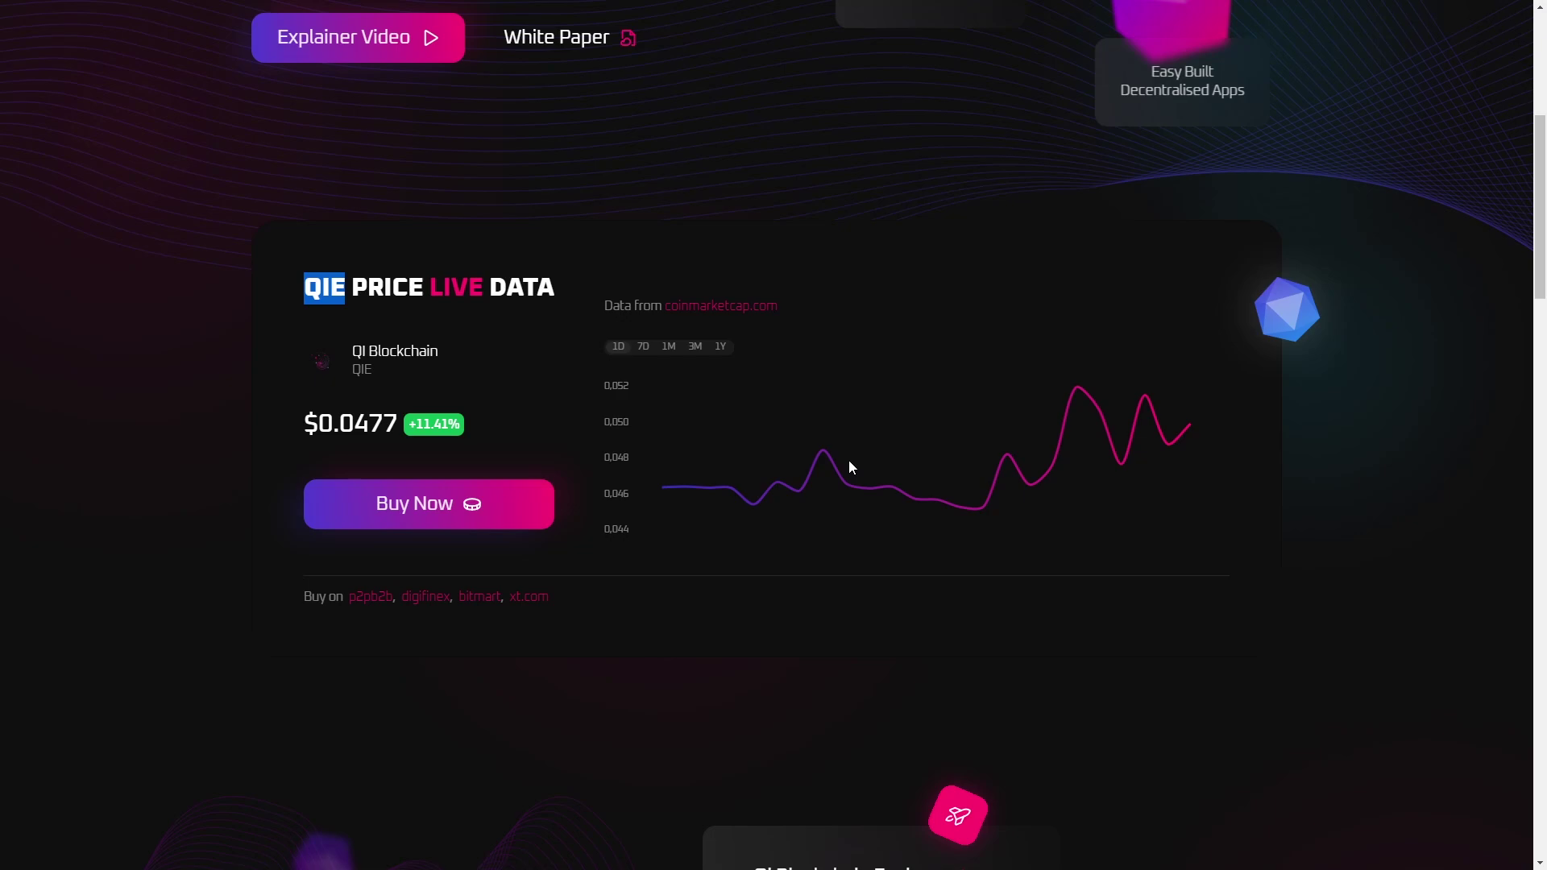
pyautogui.scroll(4, 848, 461)
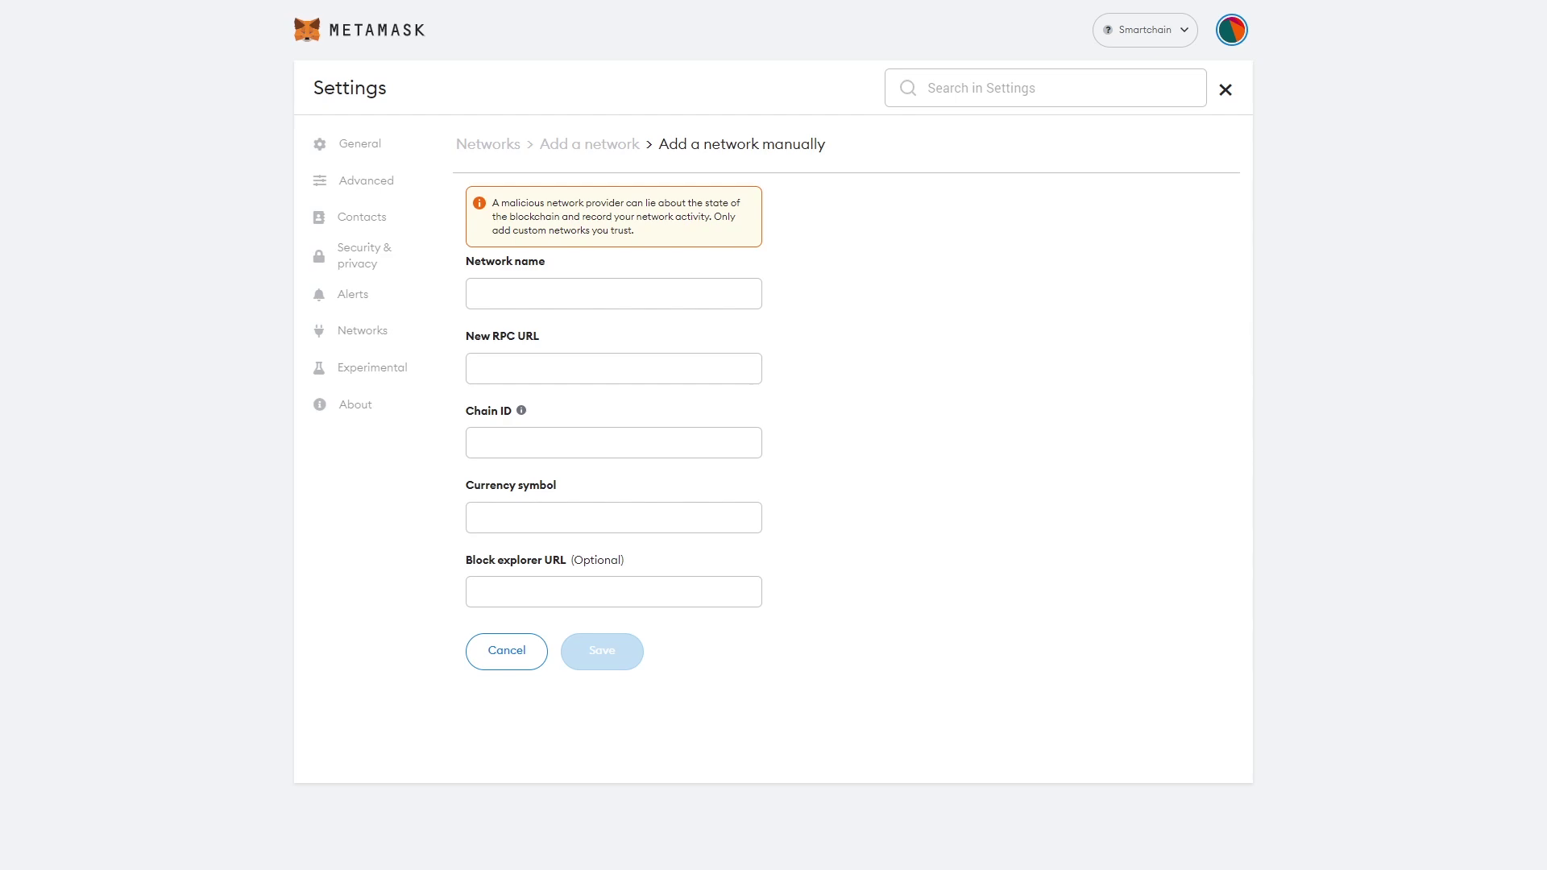
# Step: Save network 'QI Blockchain - Mainnet' with RPC URL, chain ID 9731, symbol QIE, explorer URL
pyautogui.click(580, 293)
pyautogui.write('QI Blockchain - Mainnet')
pyautogui.click(487, 370)
pyautogui.write('https://rpc-maint.qiblockchain.online')
pyautogui.click(804, 423)
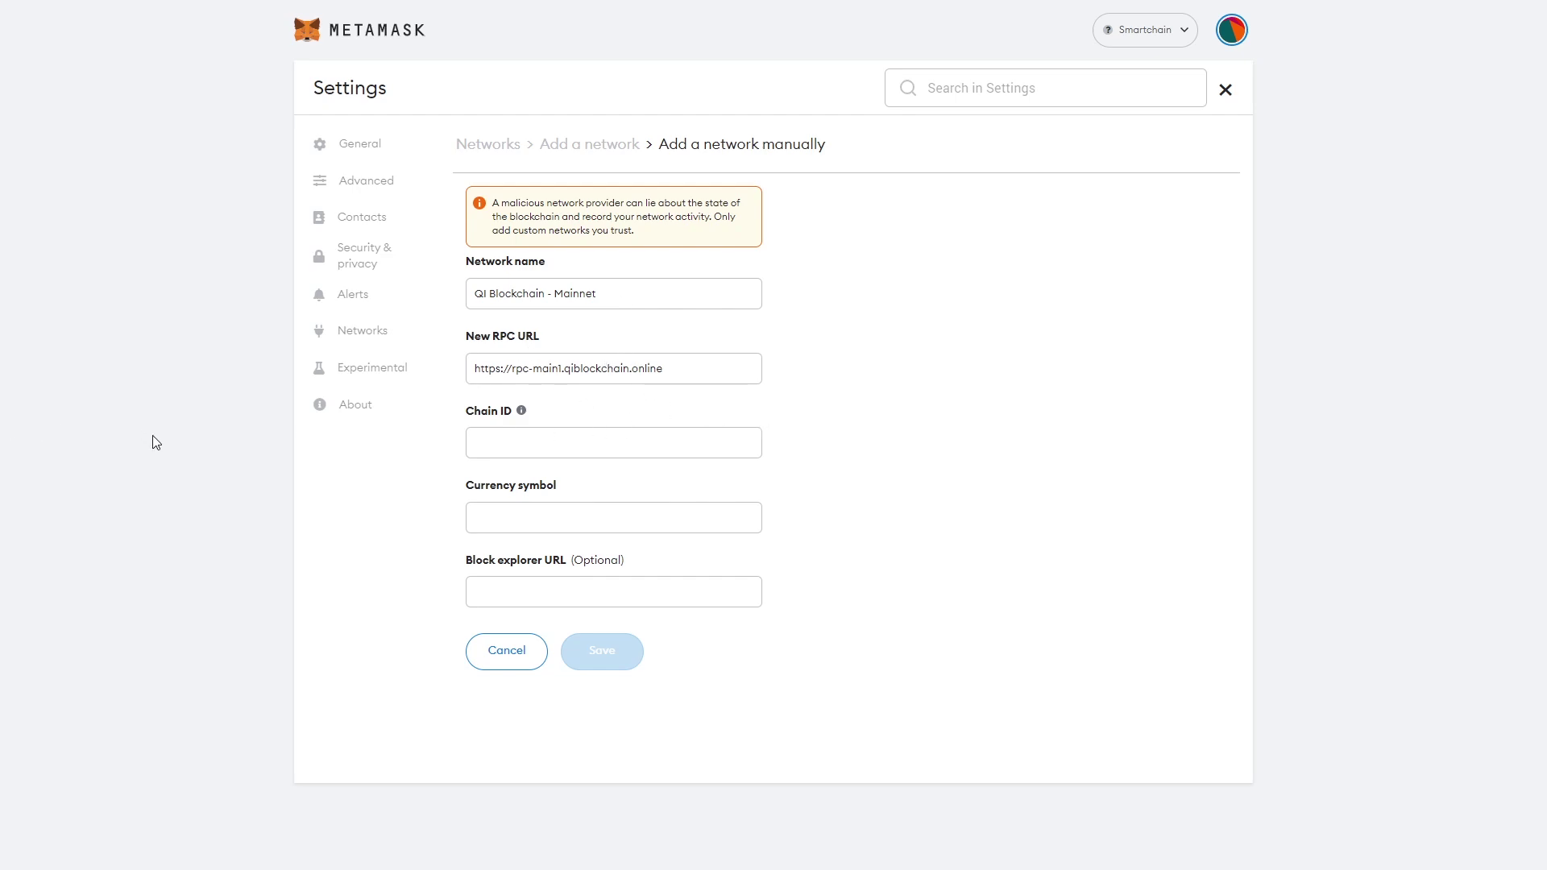
pyautogui.click(522, 453)
pyautogui.write('9731')
pyautogui.click(647, 506)
pyautogui.write('QIE')
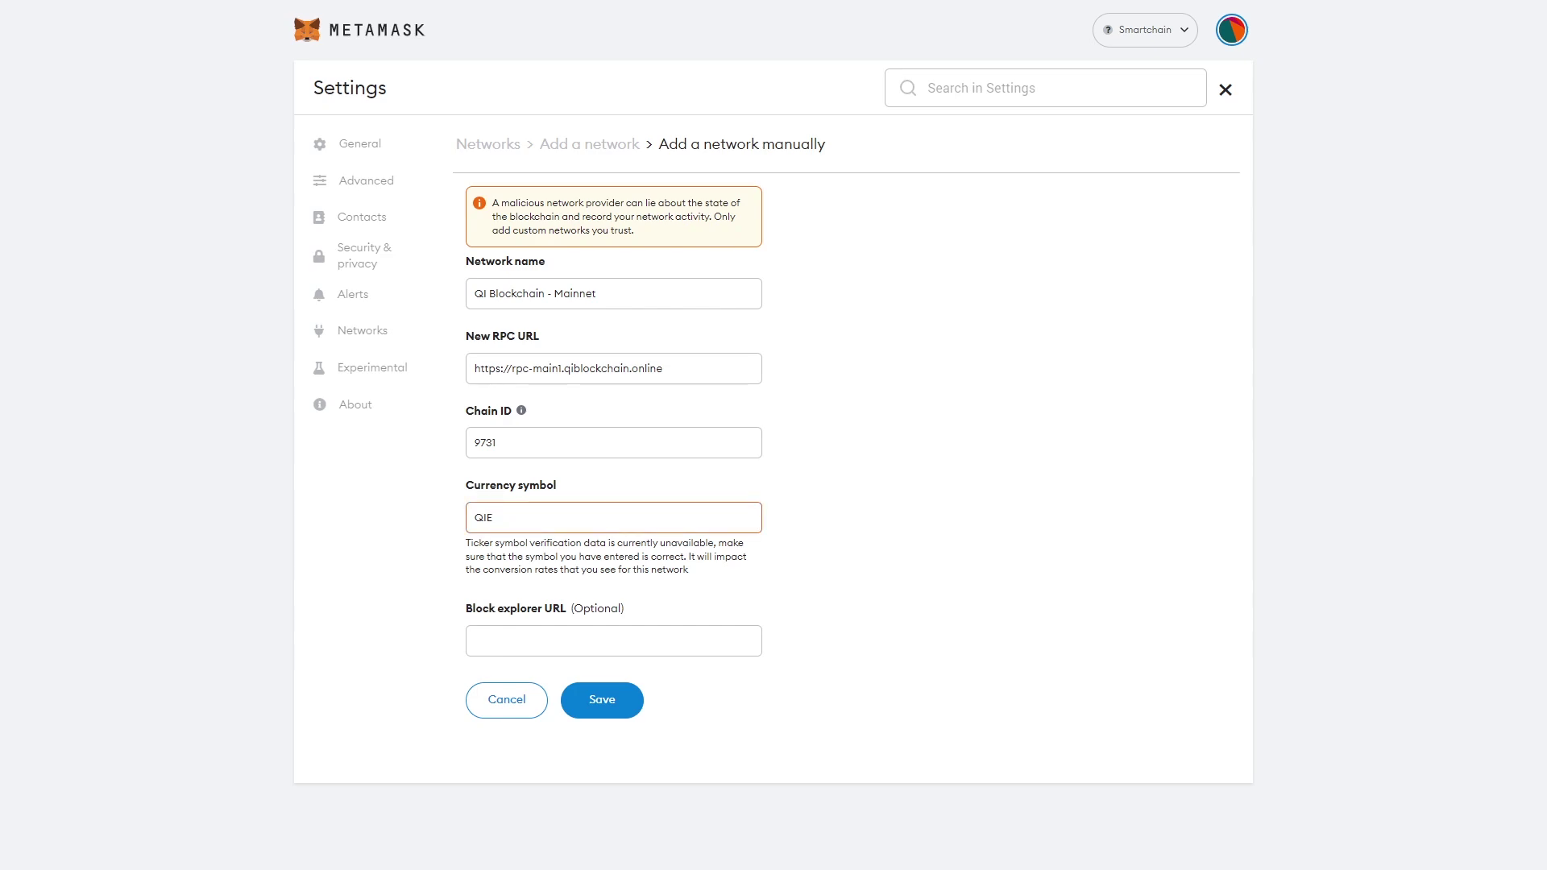
pyautogui.write('https://mainnet.qiblockchain.online/explorer/explorer')
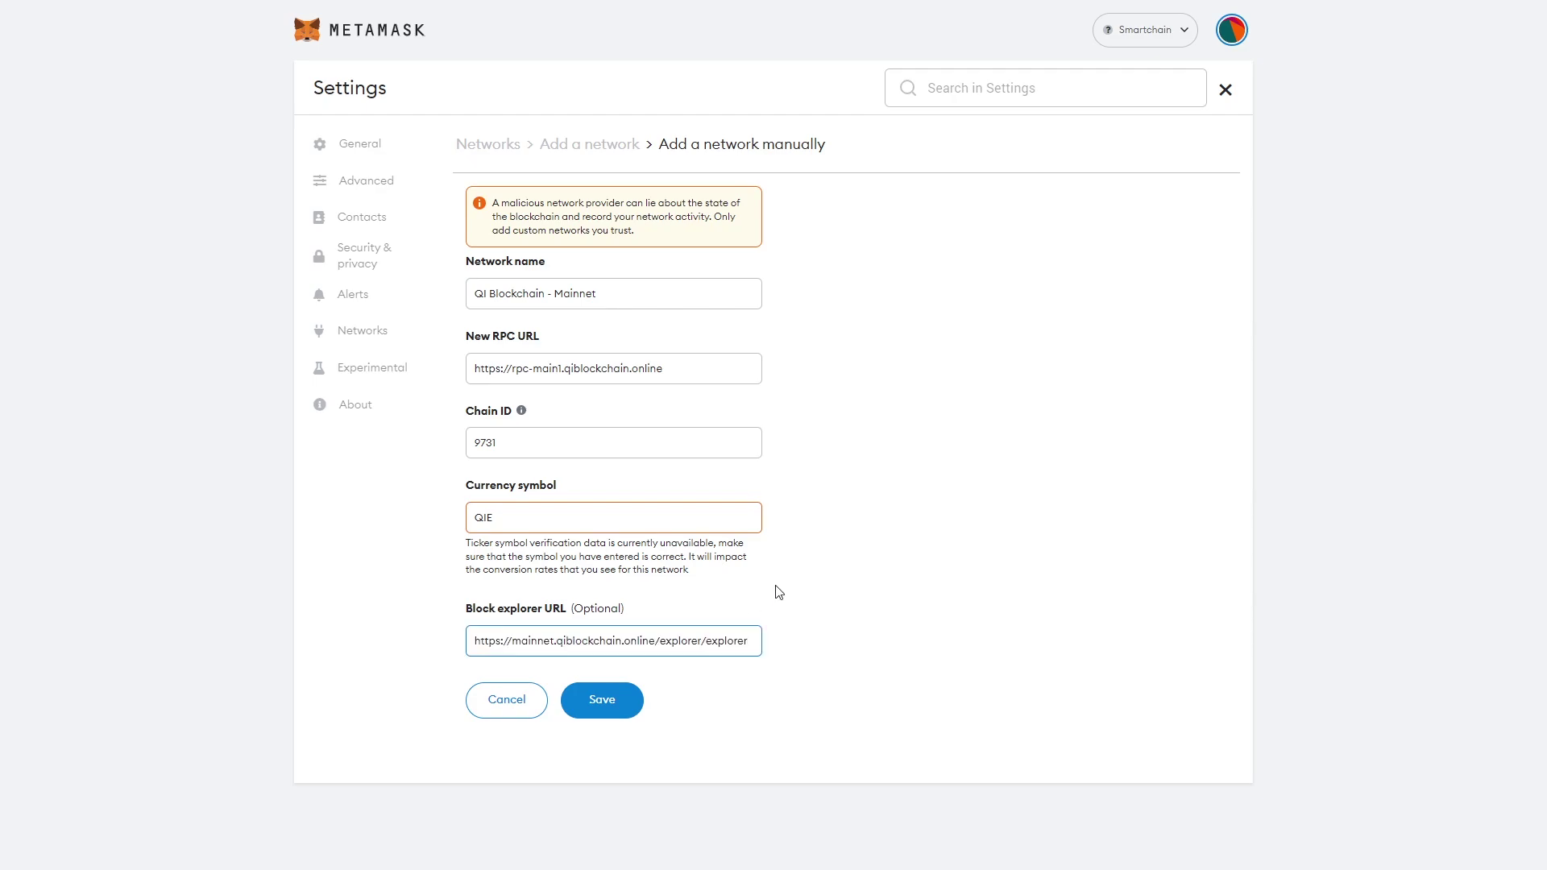
pyautogui.click(611, 703)
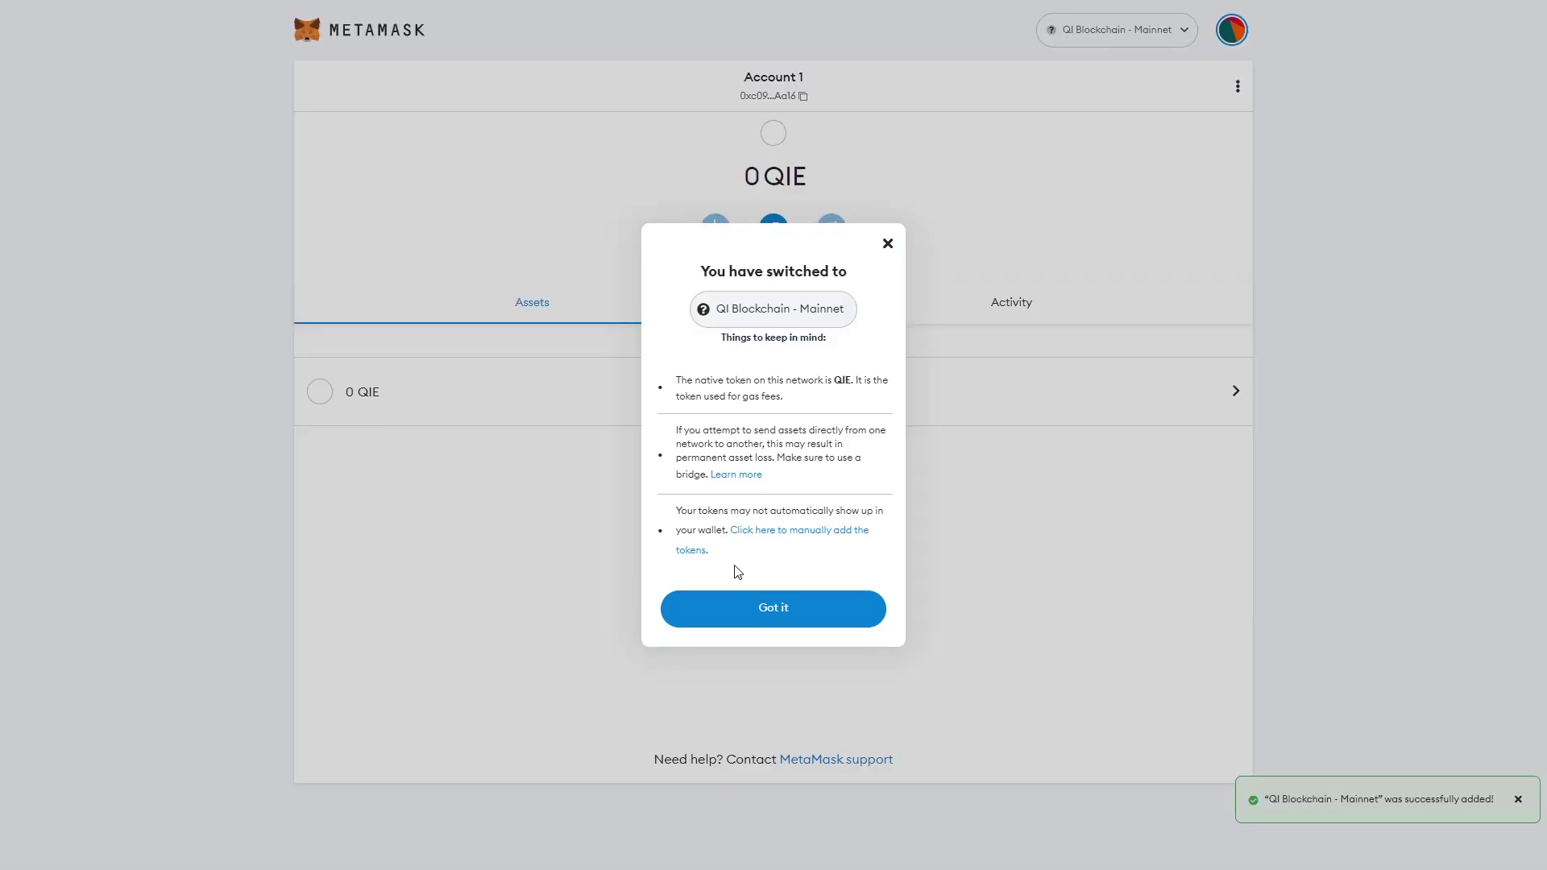
# Step: Dismiss the network notice and connect MetaMask Account 1 to the Qidex exchange
pyautogui.click(810, 615)
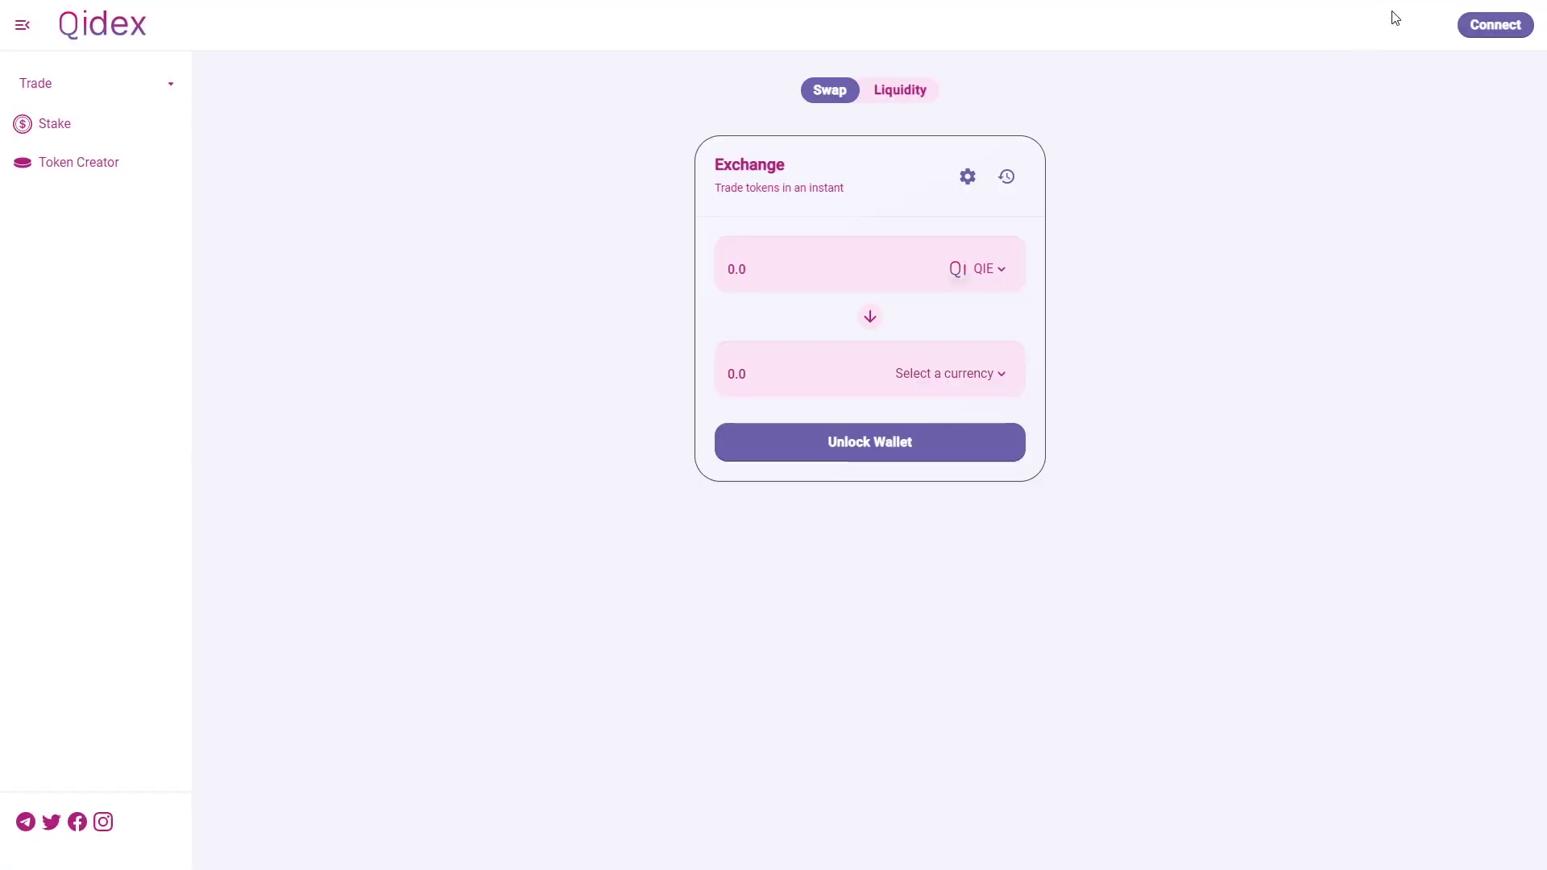
pyautogui.click(1490, 26)
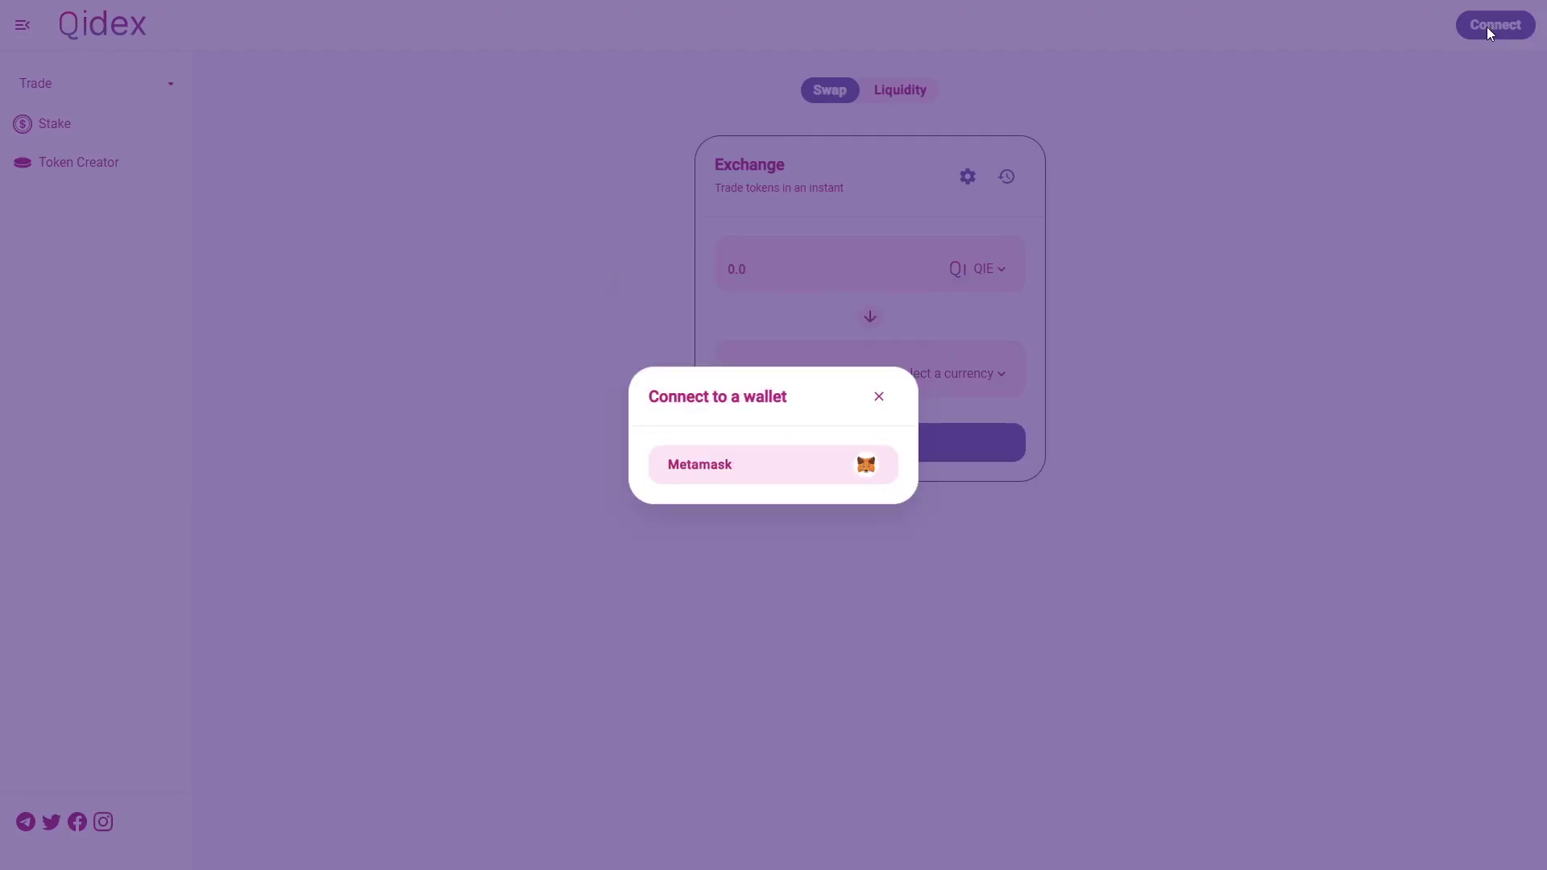
pyautogui.click(721, 457)
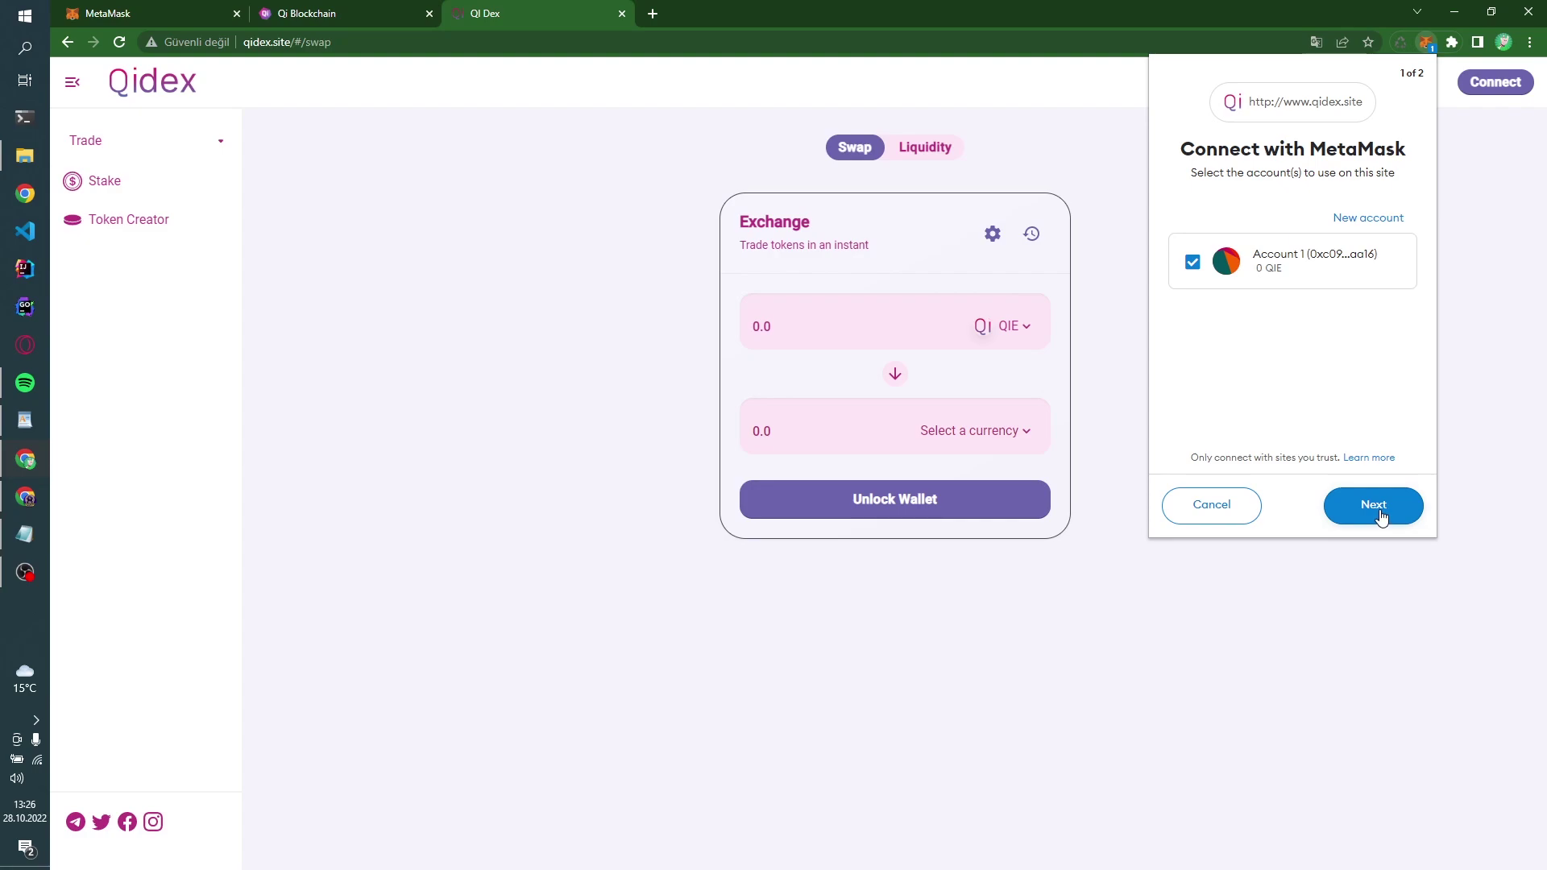
pyautogui.click(1382, 517)
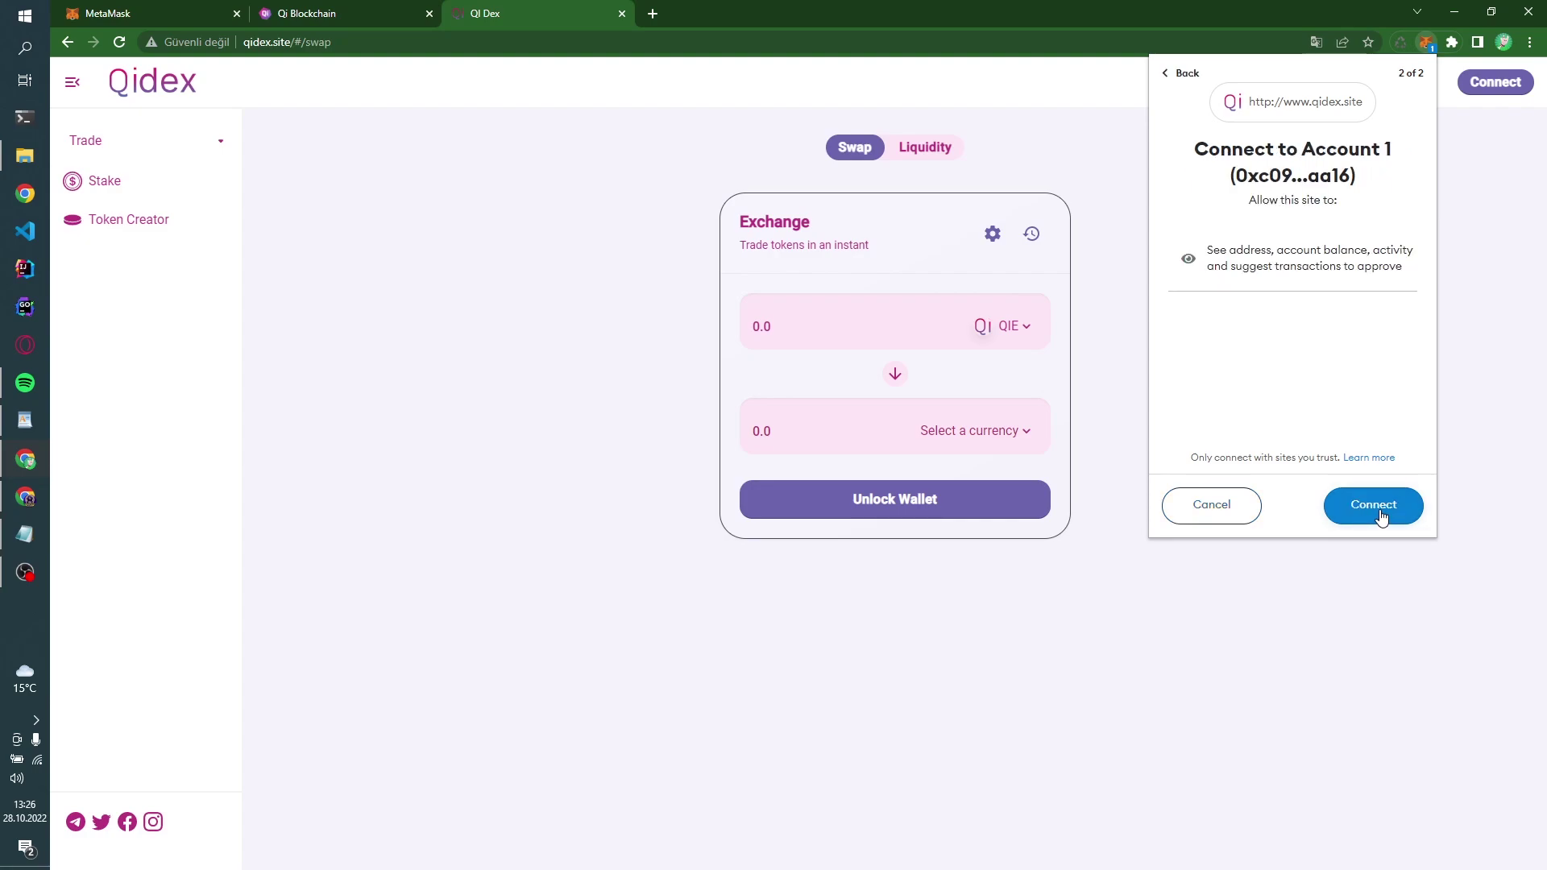
pyautogui.click(1372, 506)
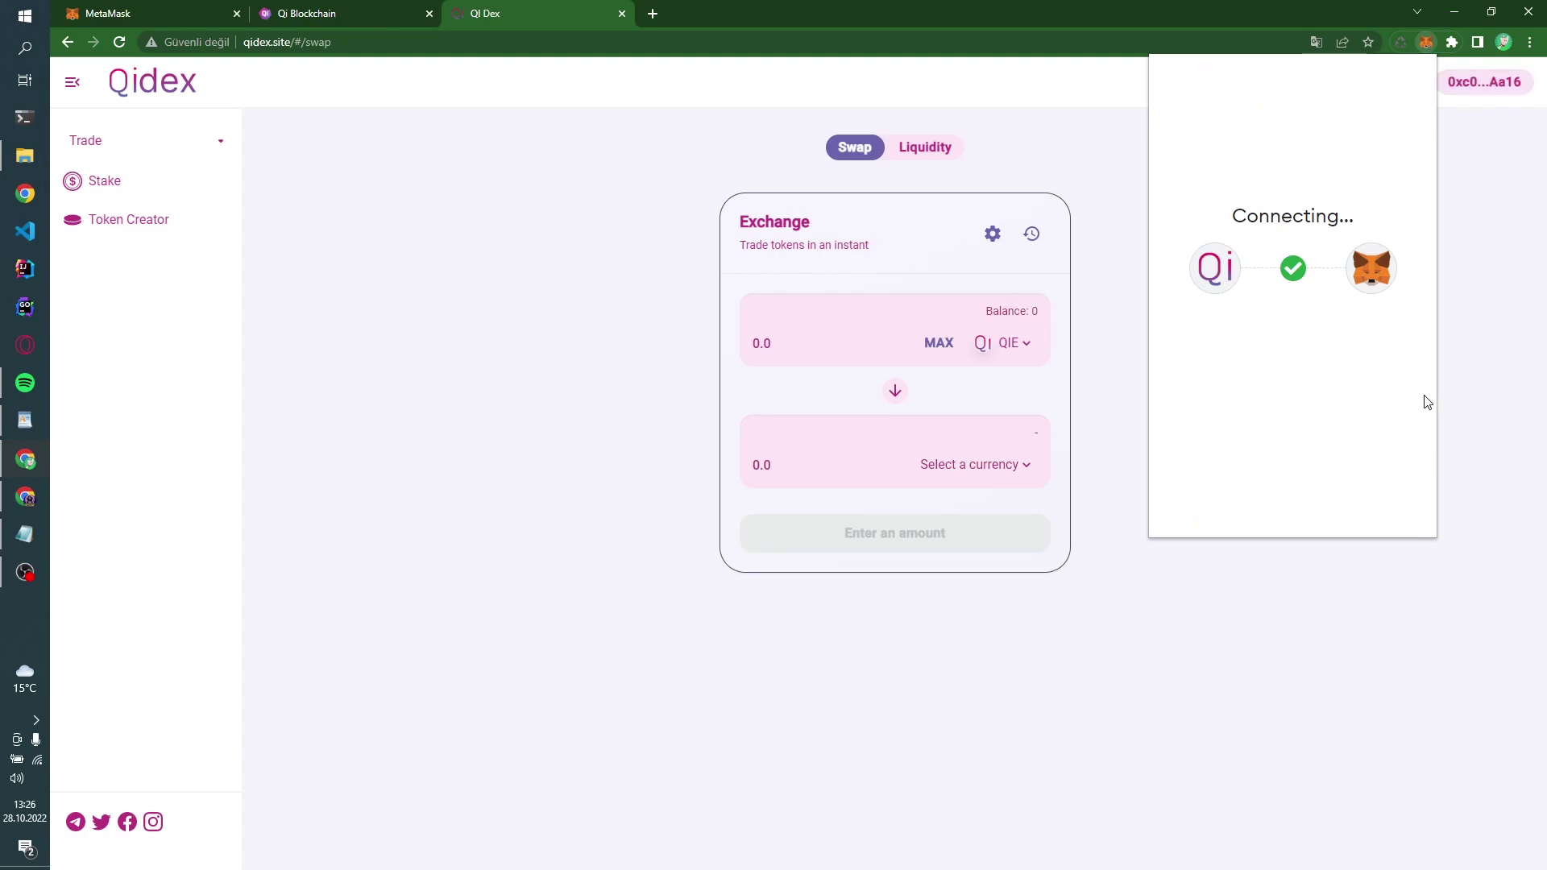
pyautogui.click(1464, 262)
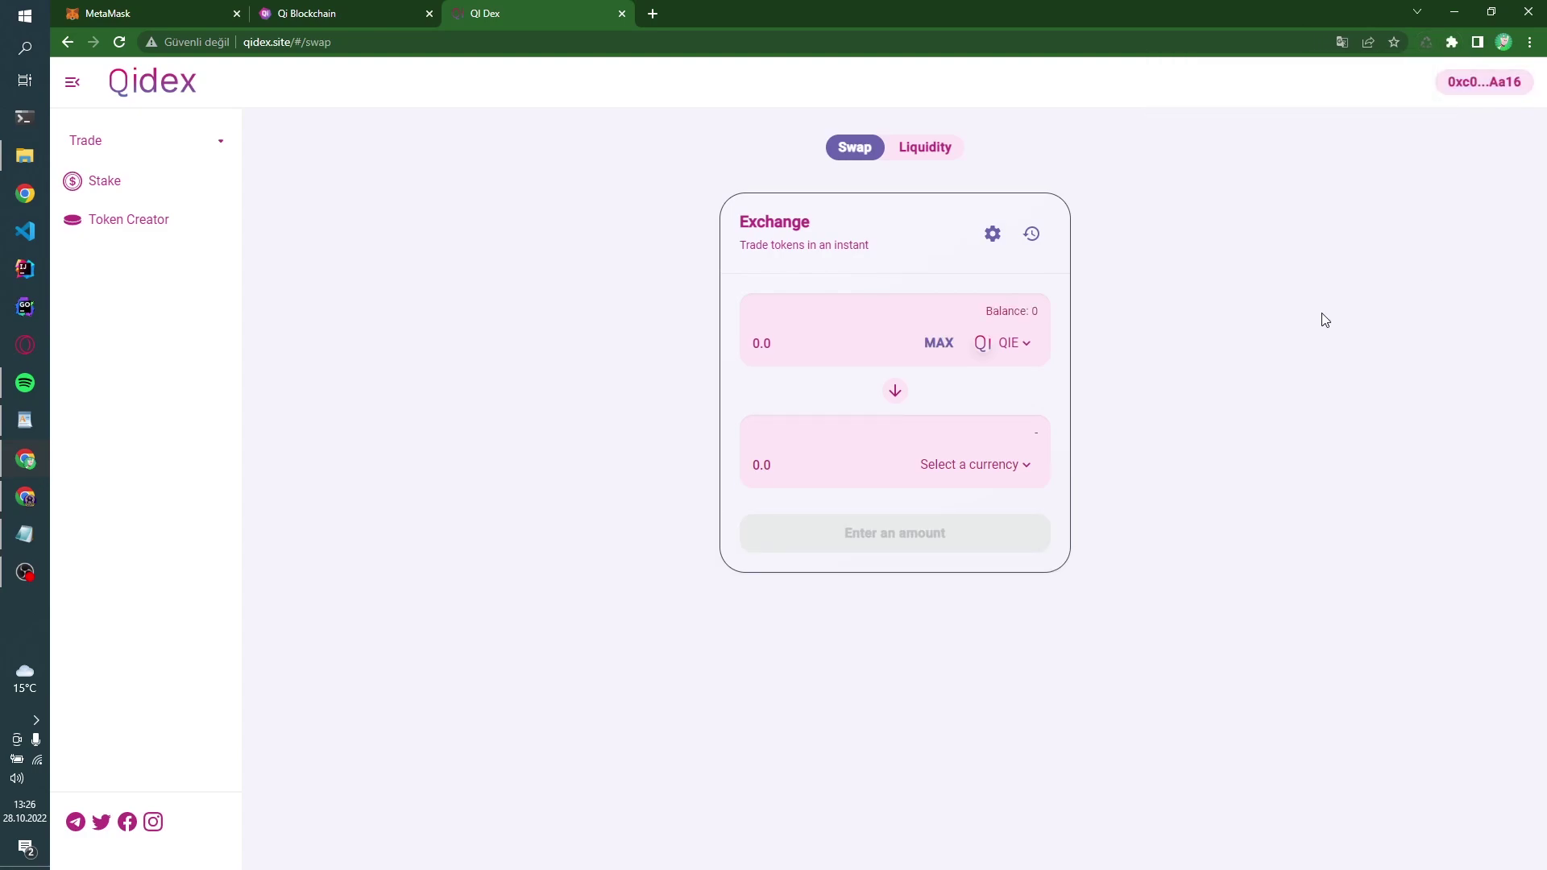
# Step: Go fullscreen, expand Trade, and preview the Liquidity and Add Liquidity pages before returning to Swap
pyautogui.press('F11')
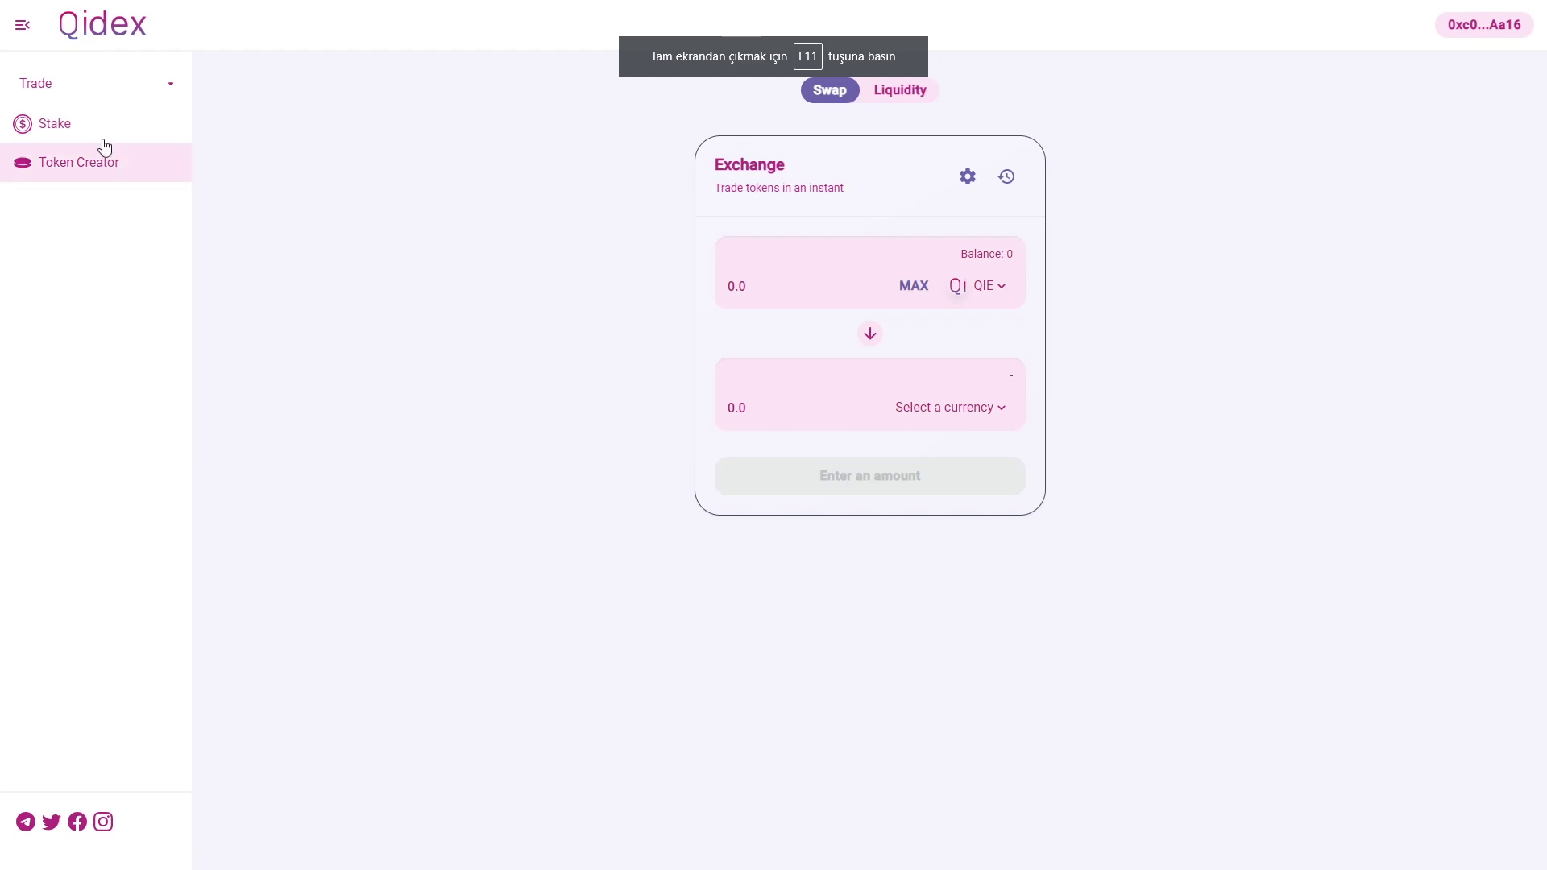
pyautogui.click(147, 84)
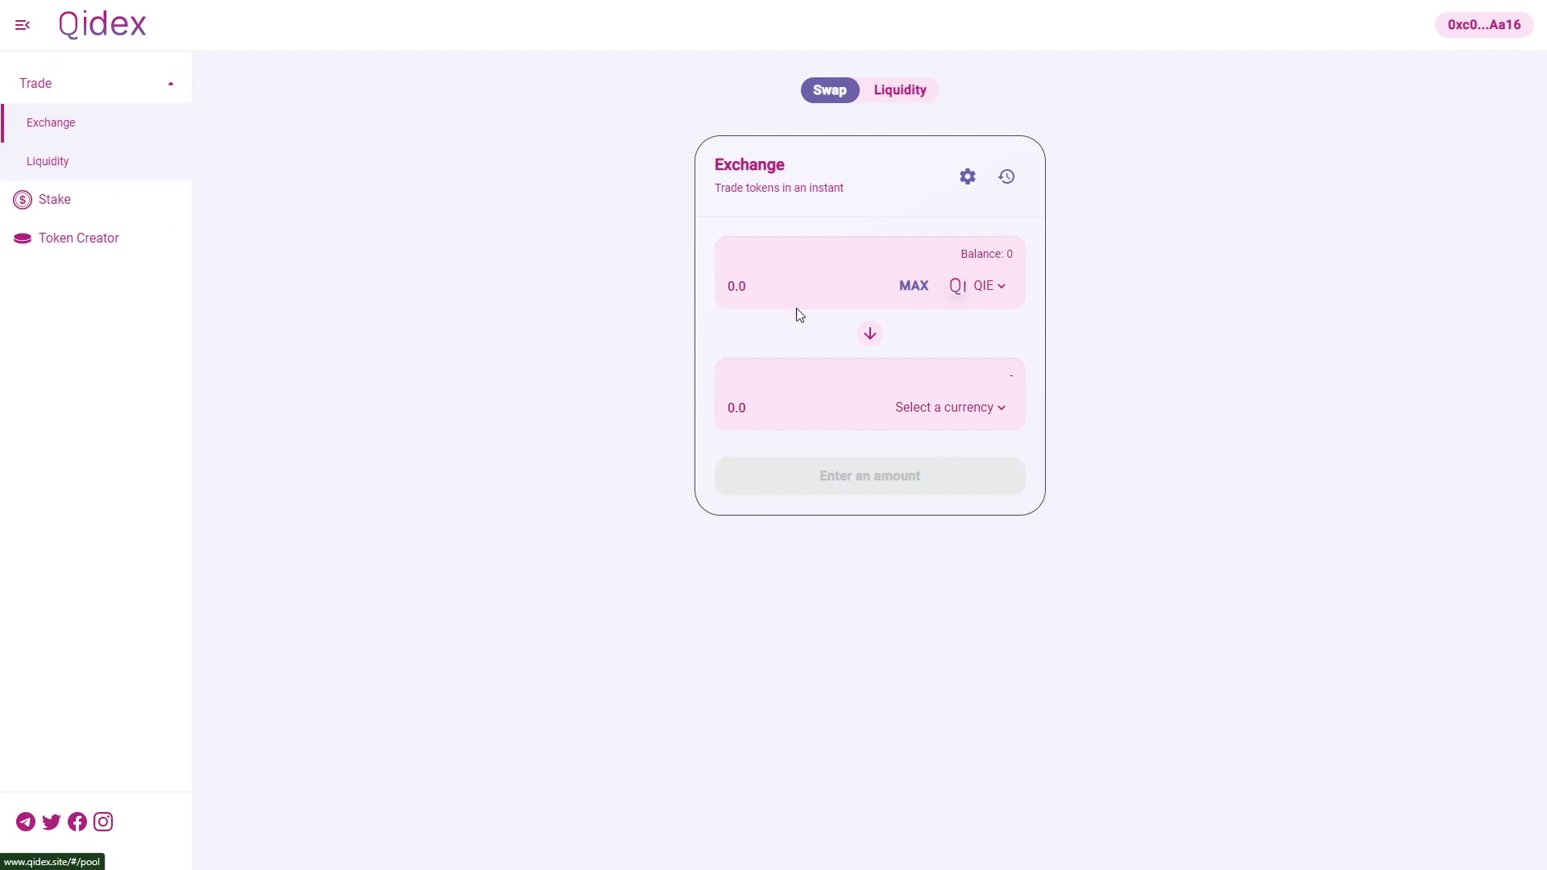
pyautogui.click(895, 89)
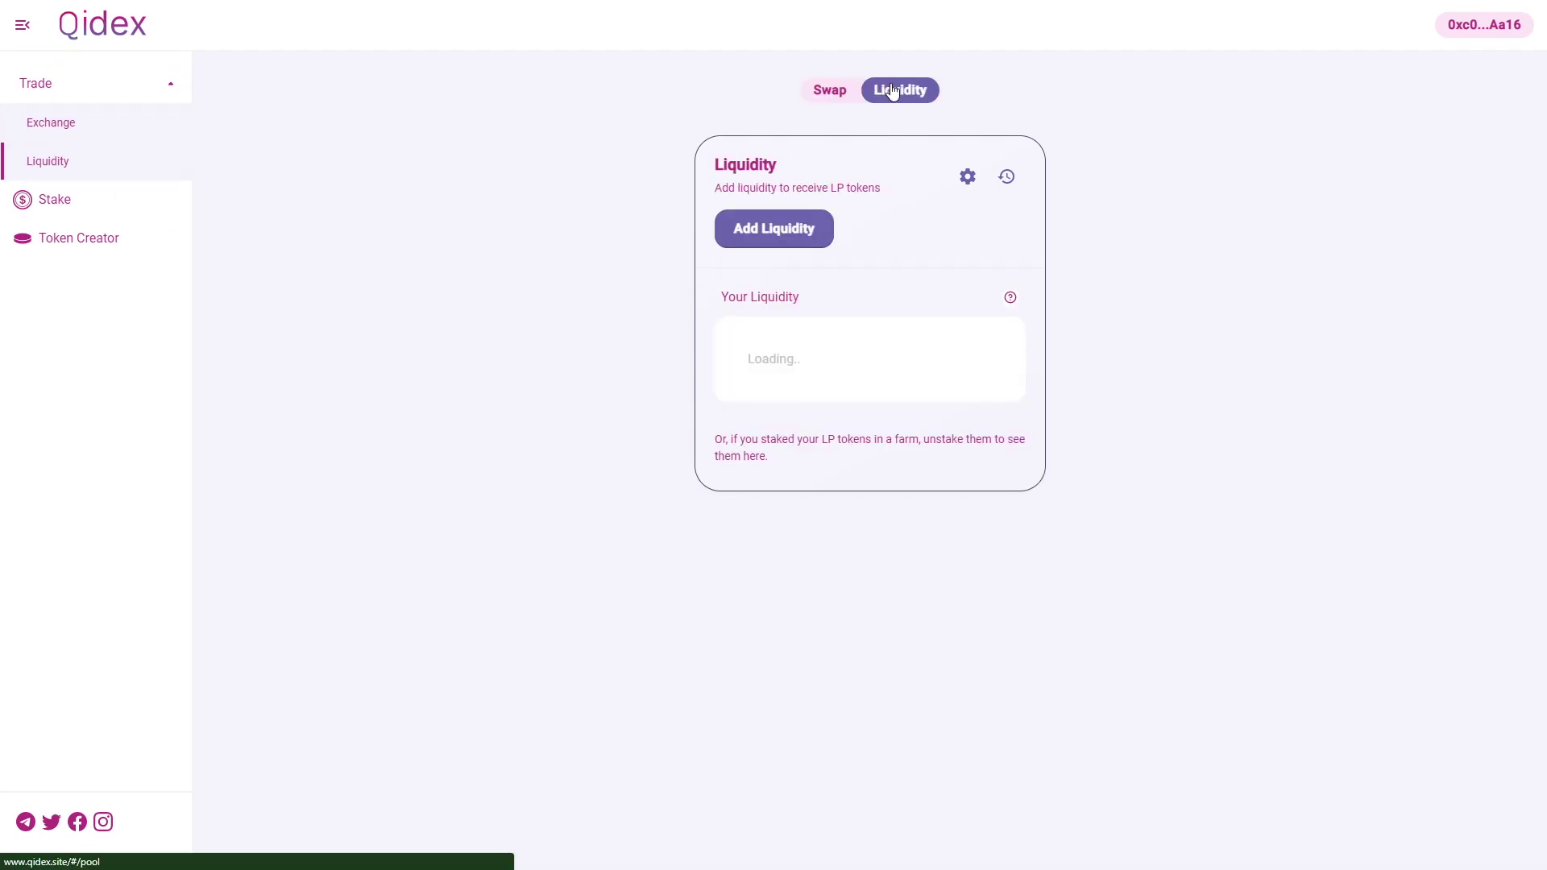
pyautogui.click(795, 232)
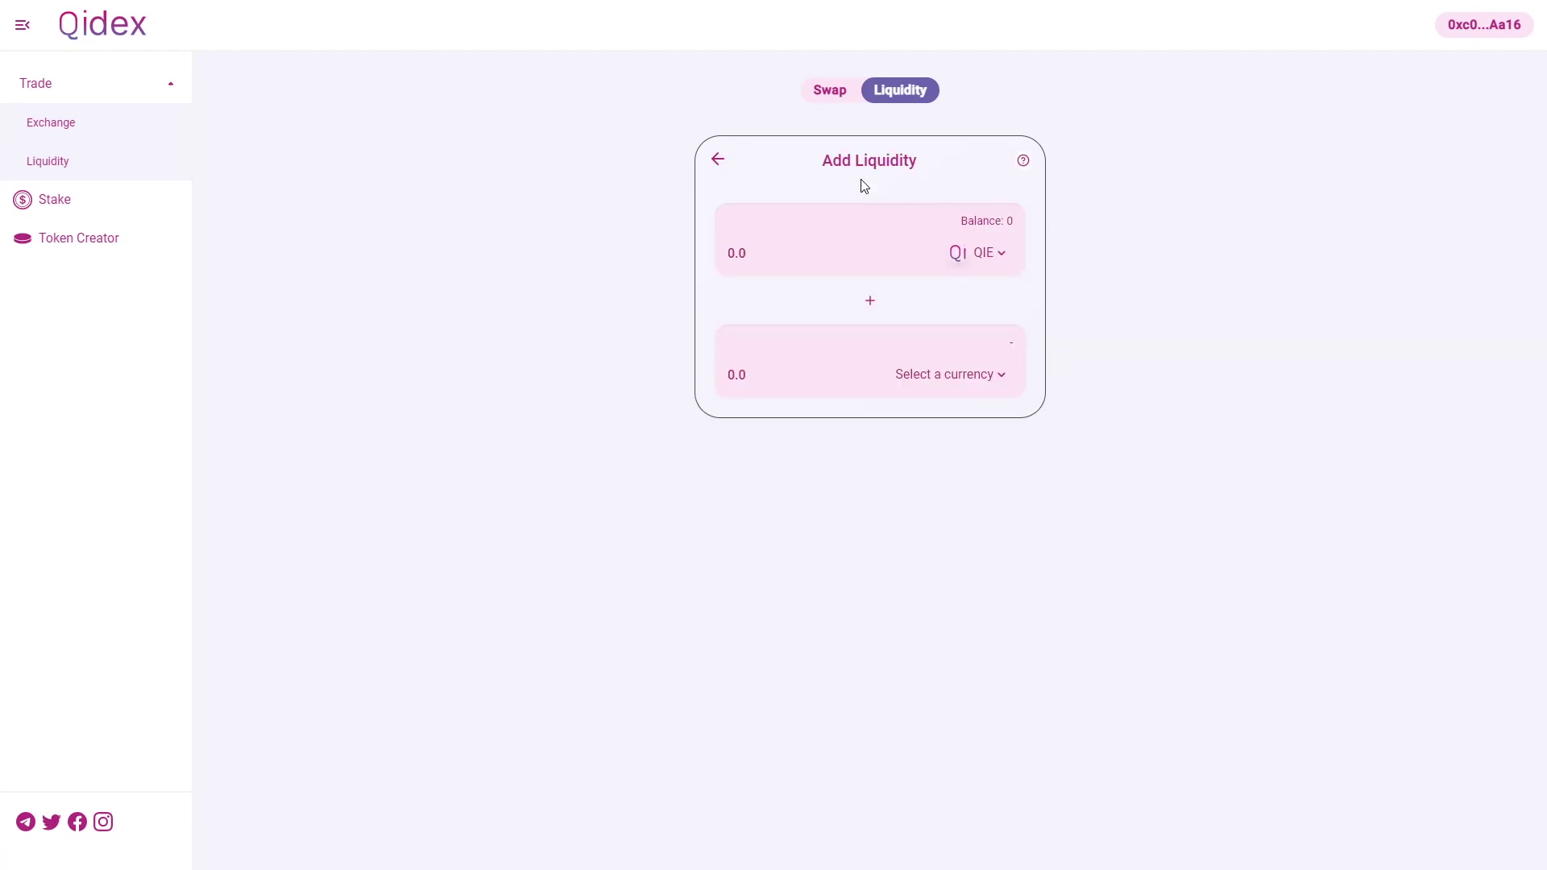
pyautogui.click(832, 93)
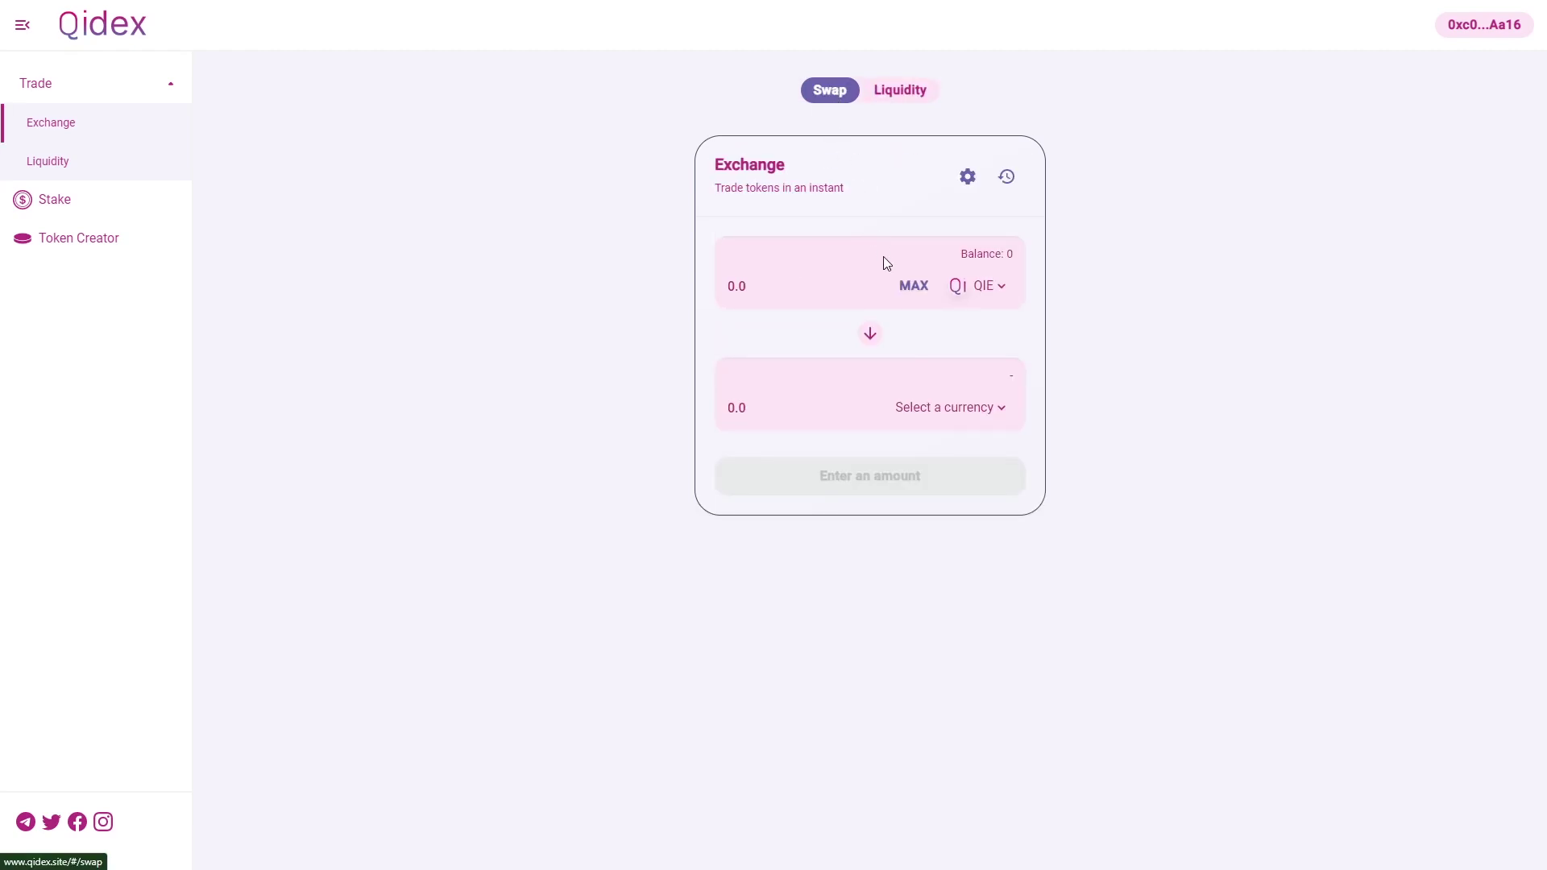
# Step: Pick QIDEX as the receiving token, flip the pair, and choose QIE to pay
pyautogui.click(993, 409)
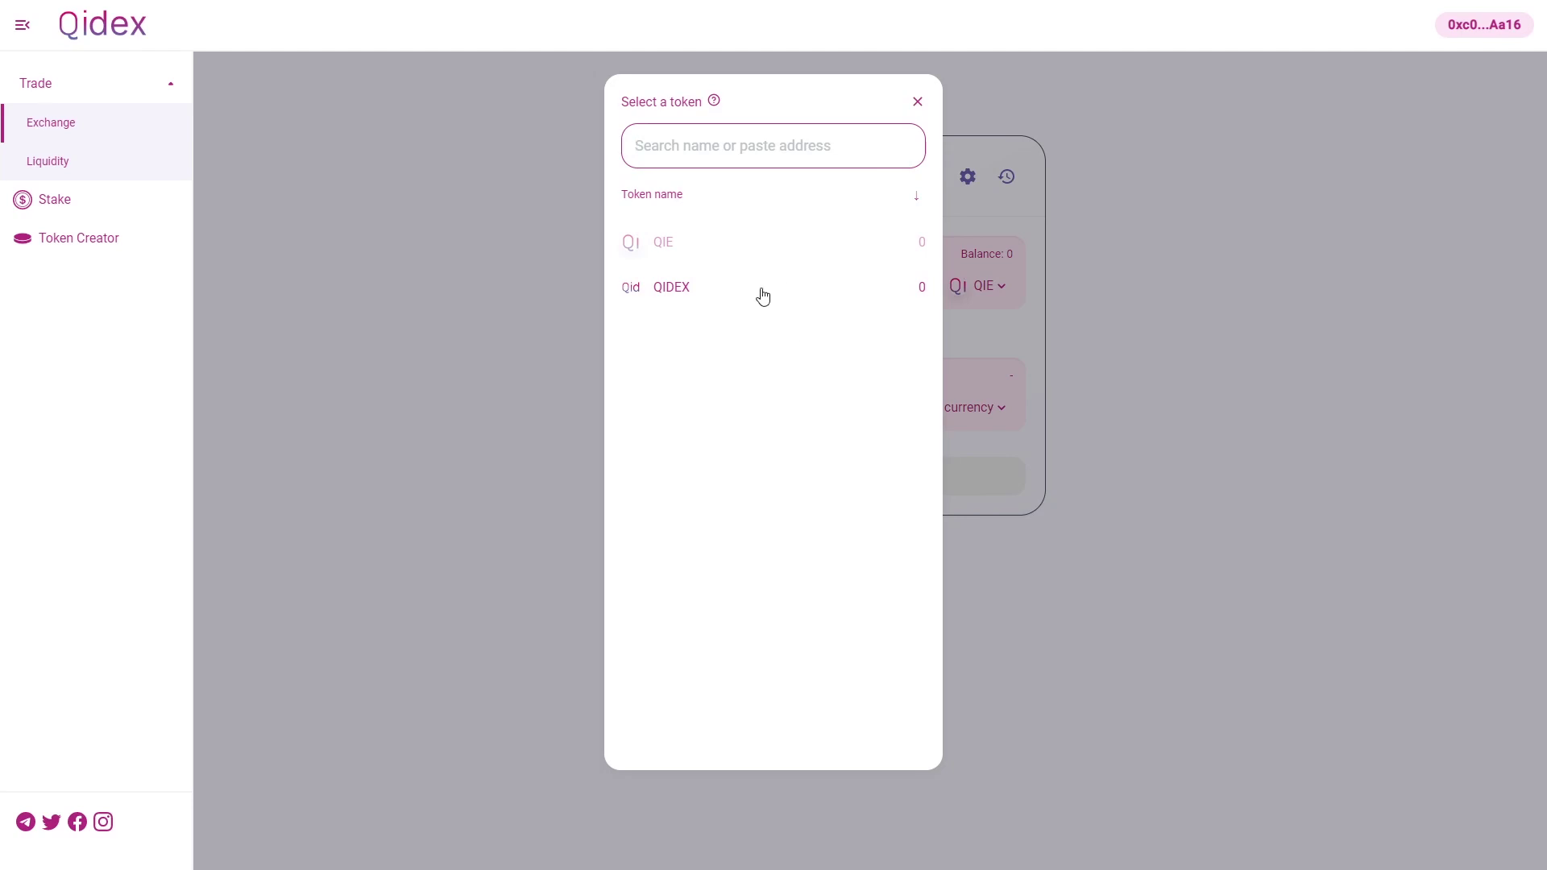
pyautogui.click(917, 102)
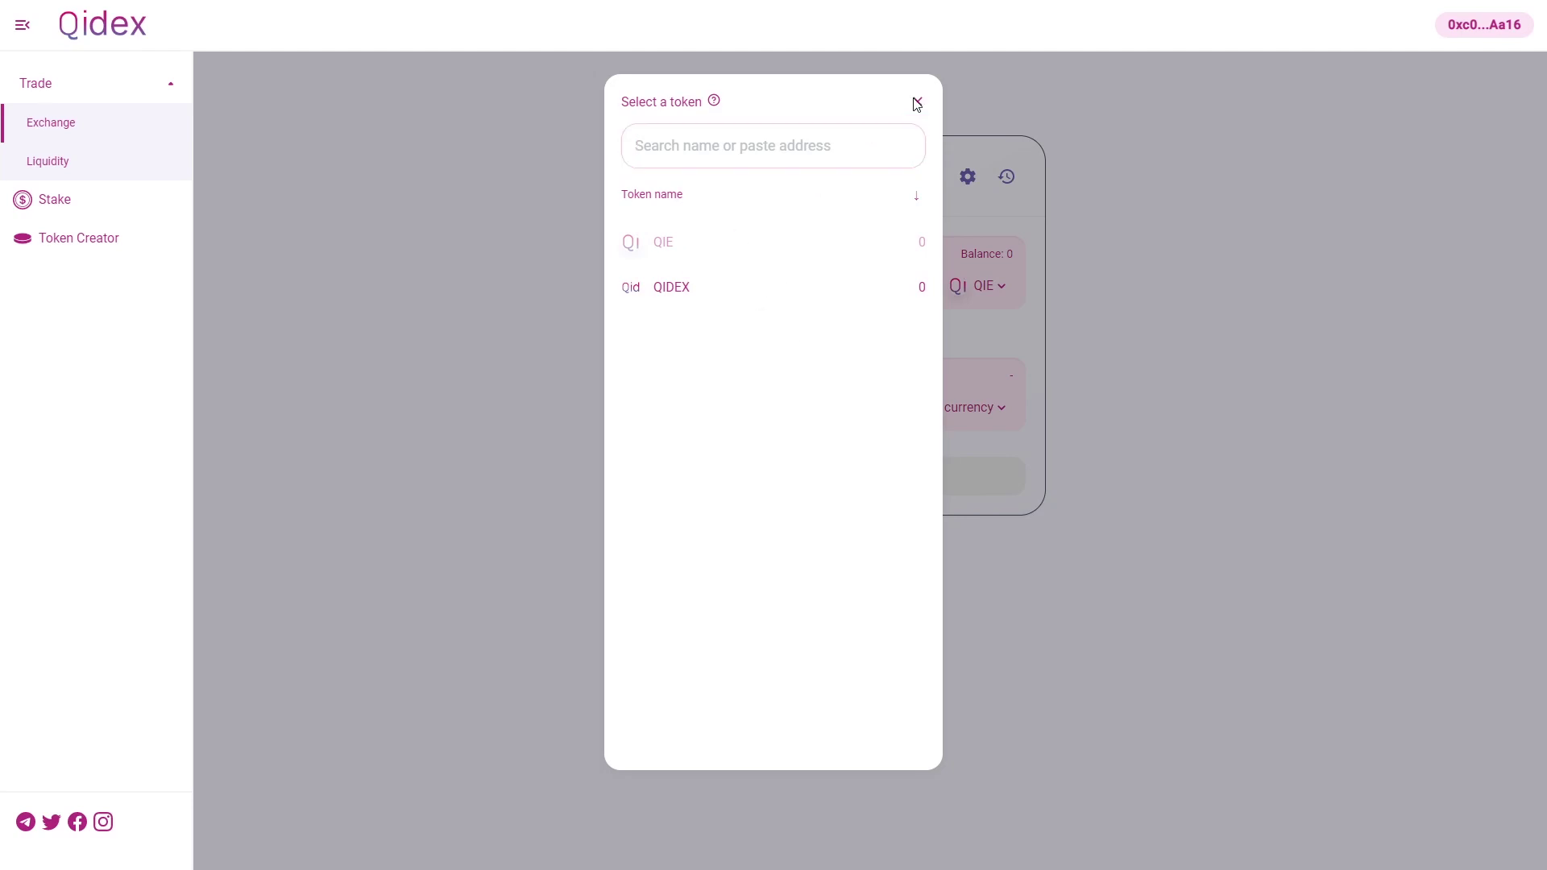
pyautogui.click(956, 409)
pyautogui.click(708, 293)
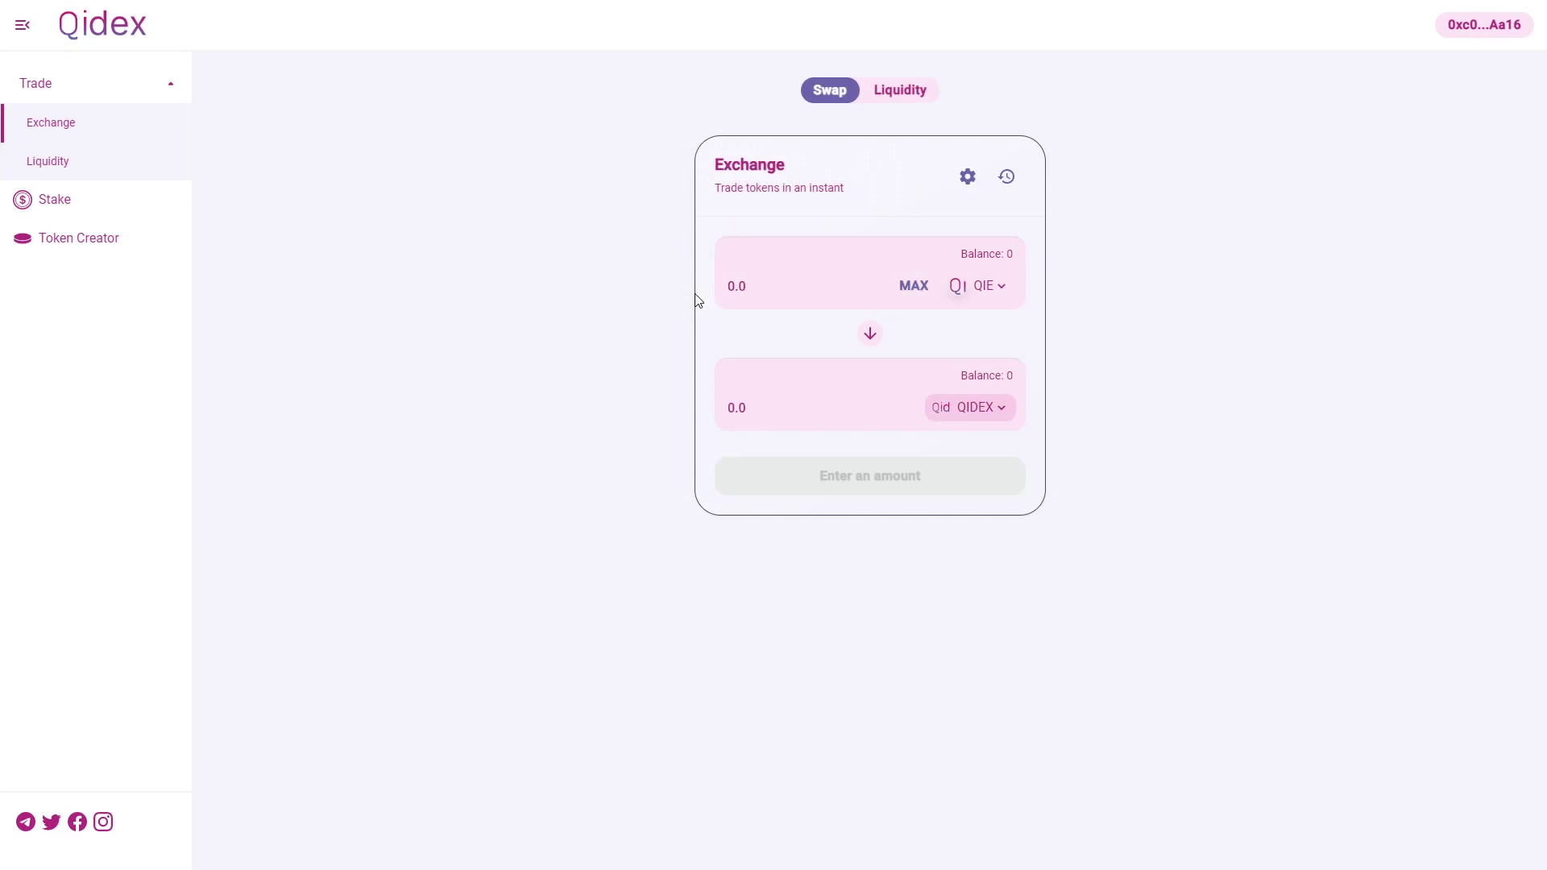
pyautogui.click(982, 406)
pyautogui.click(740, 245)
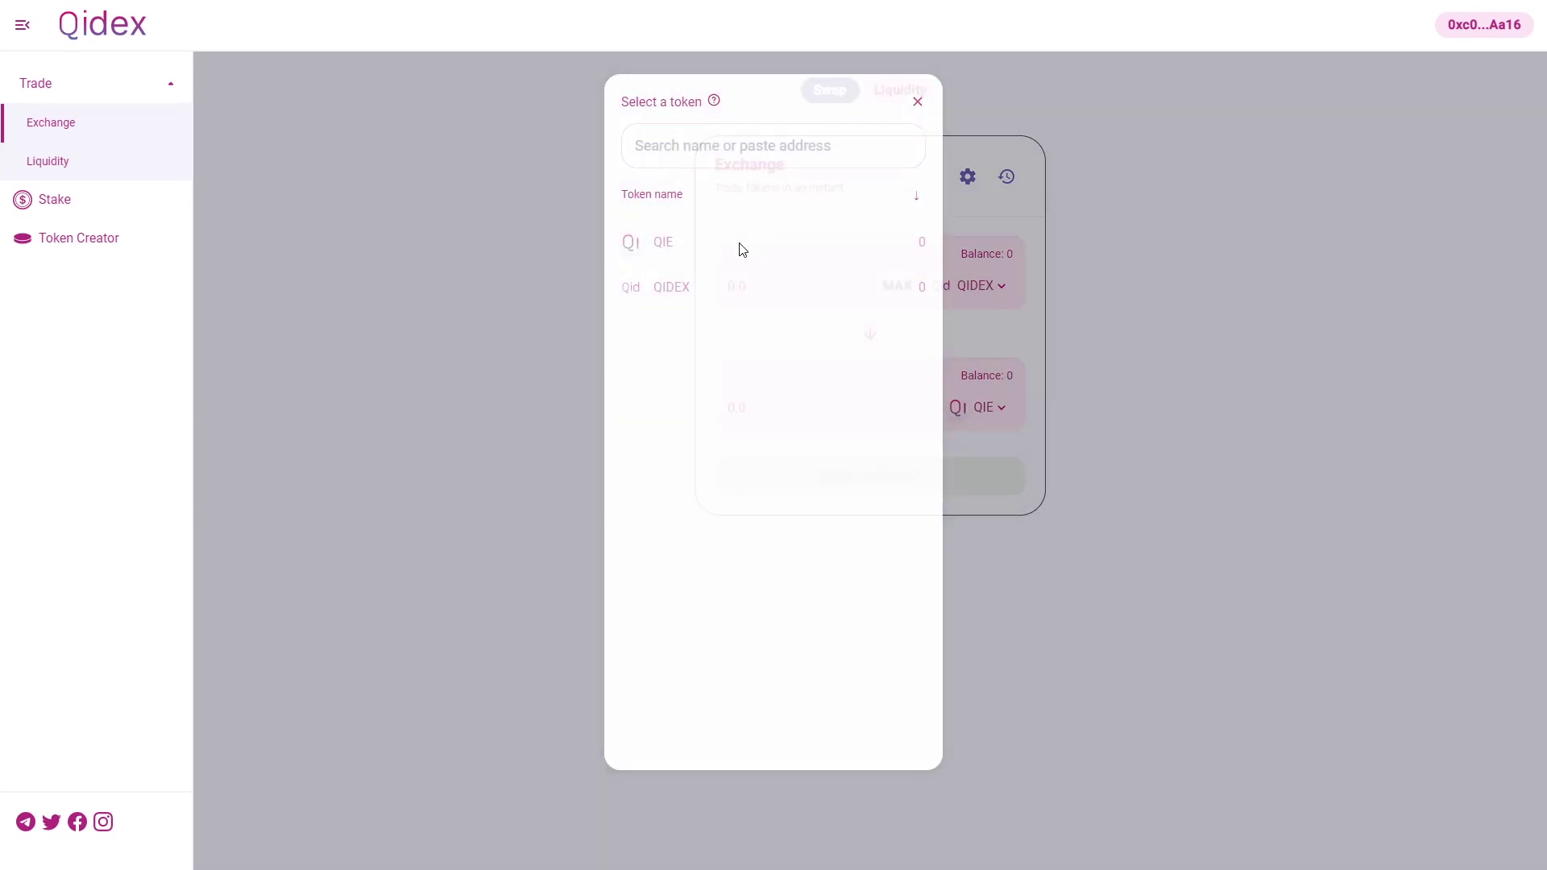
pyautogui.click(994, 291)
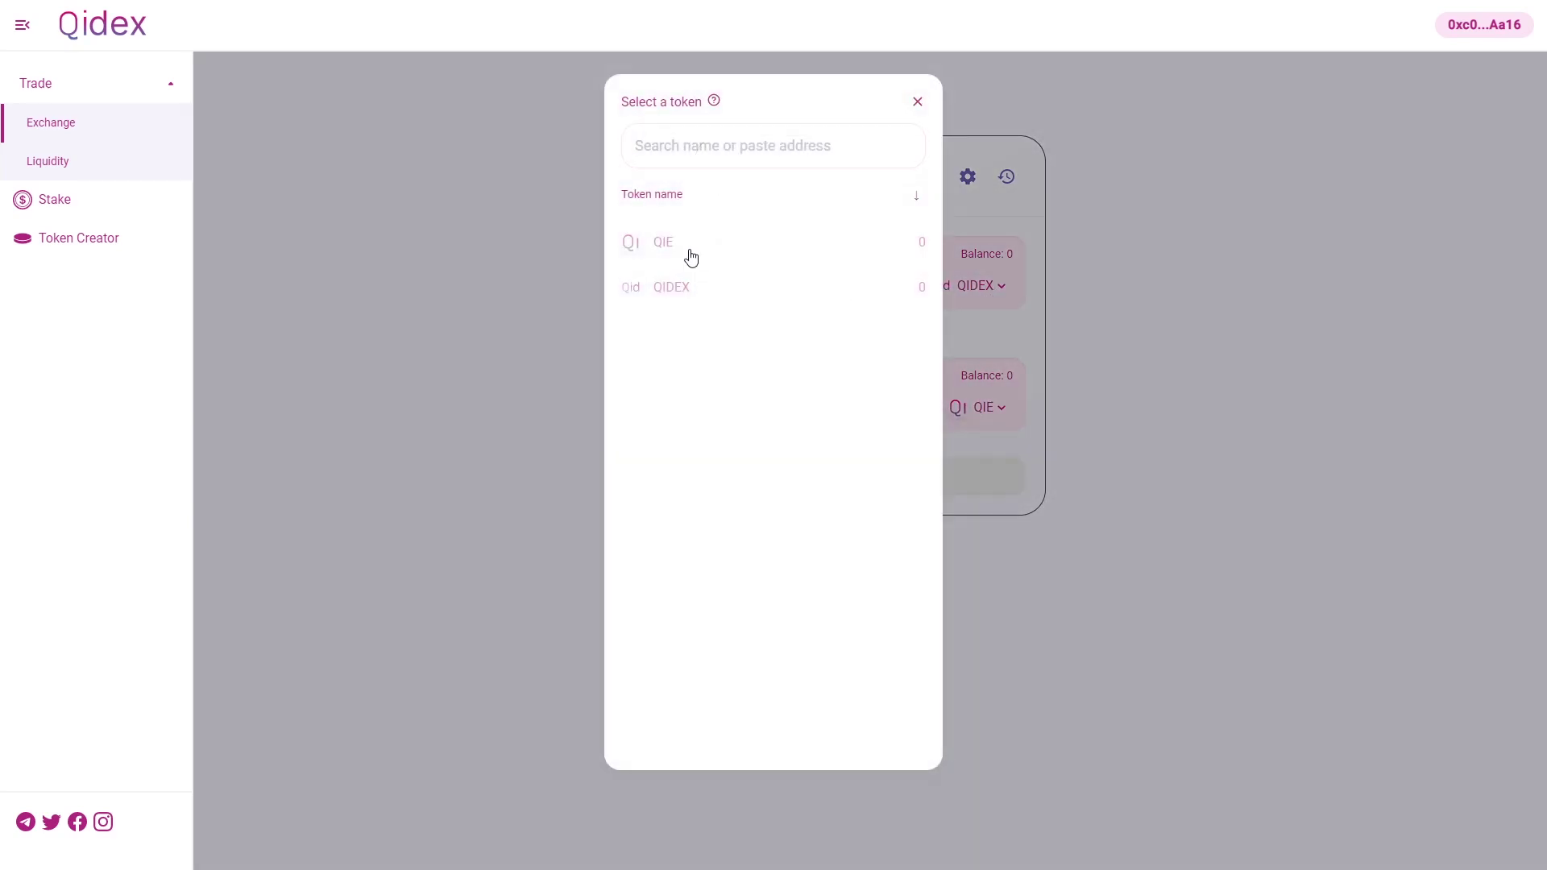
pyautogui.click(750, 248)
# Step: Open and dismiss the receiving token list twice, leaving no destination token chosen
pyautogui.click(981, 408)
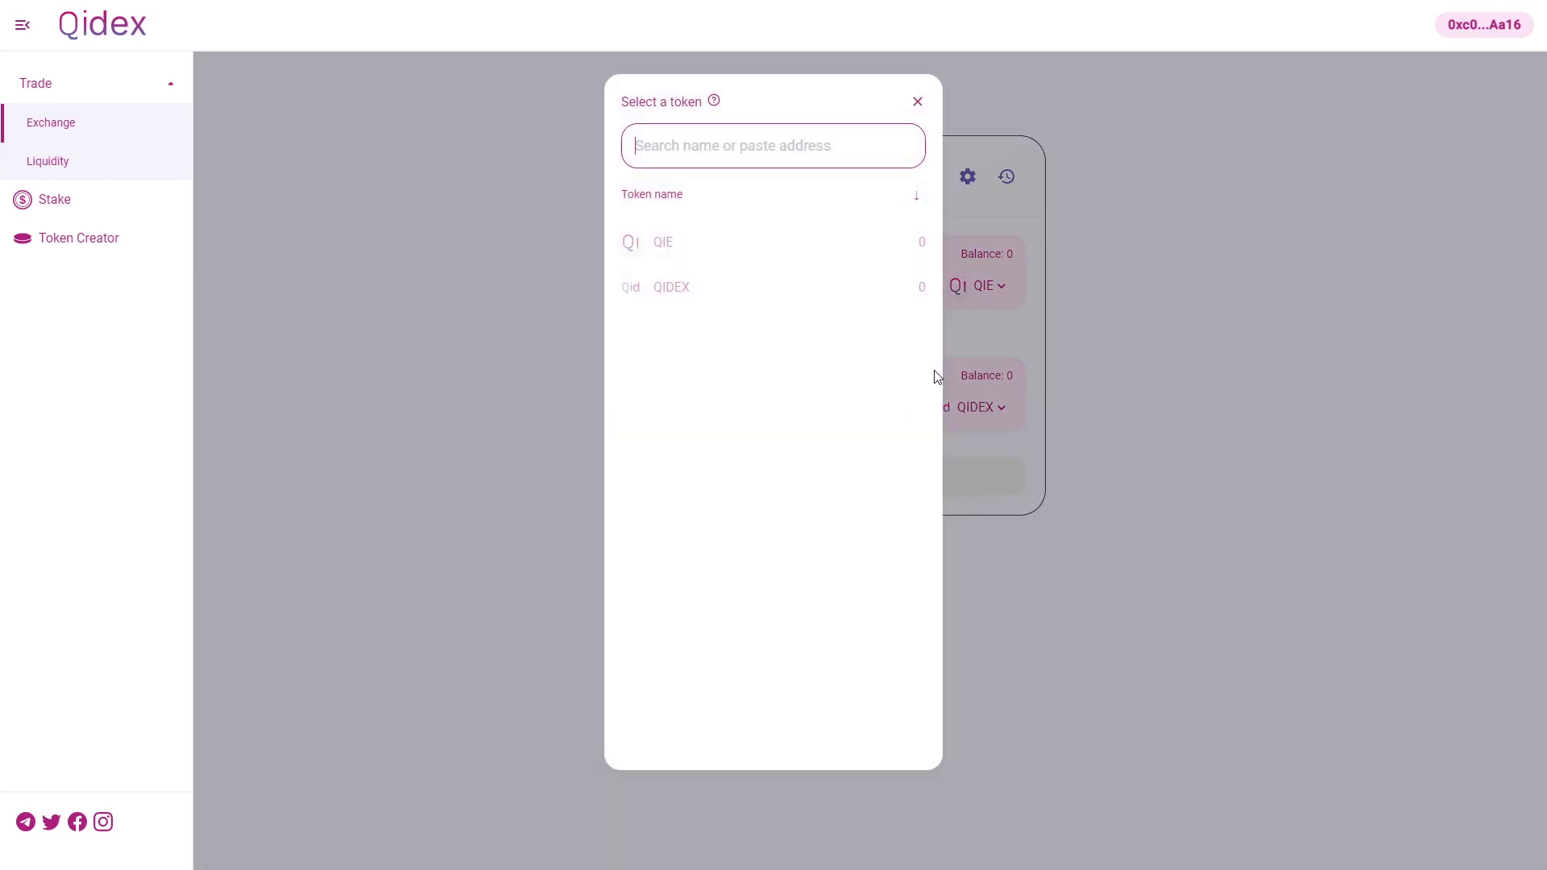
pyautogui.click(918, 103)
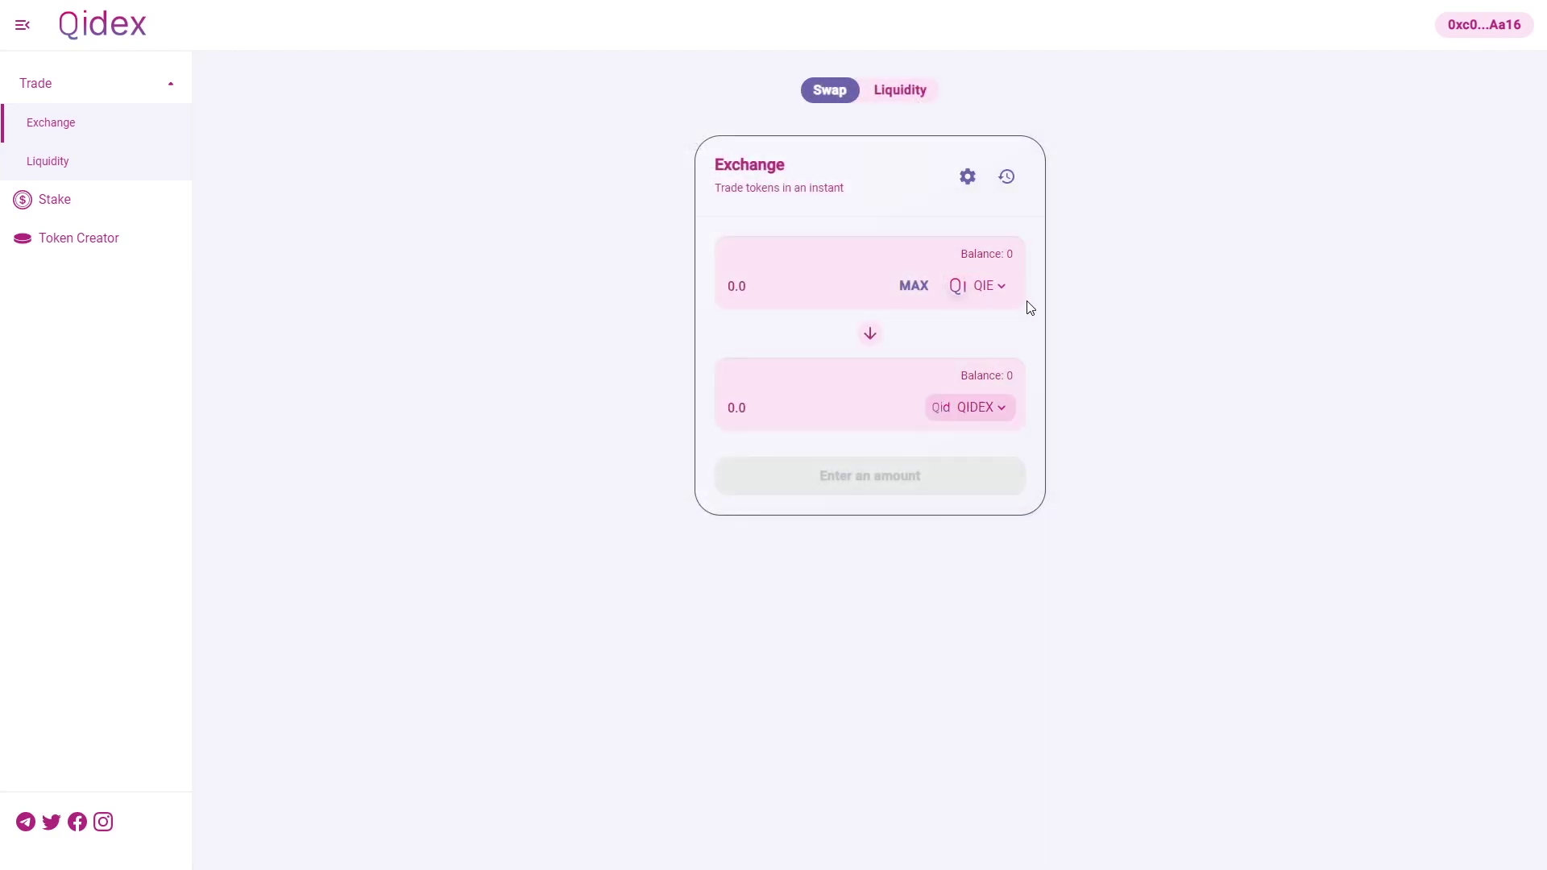
pyautogui.click(1001, 415)
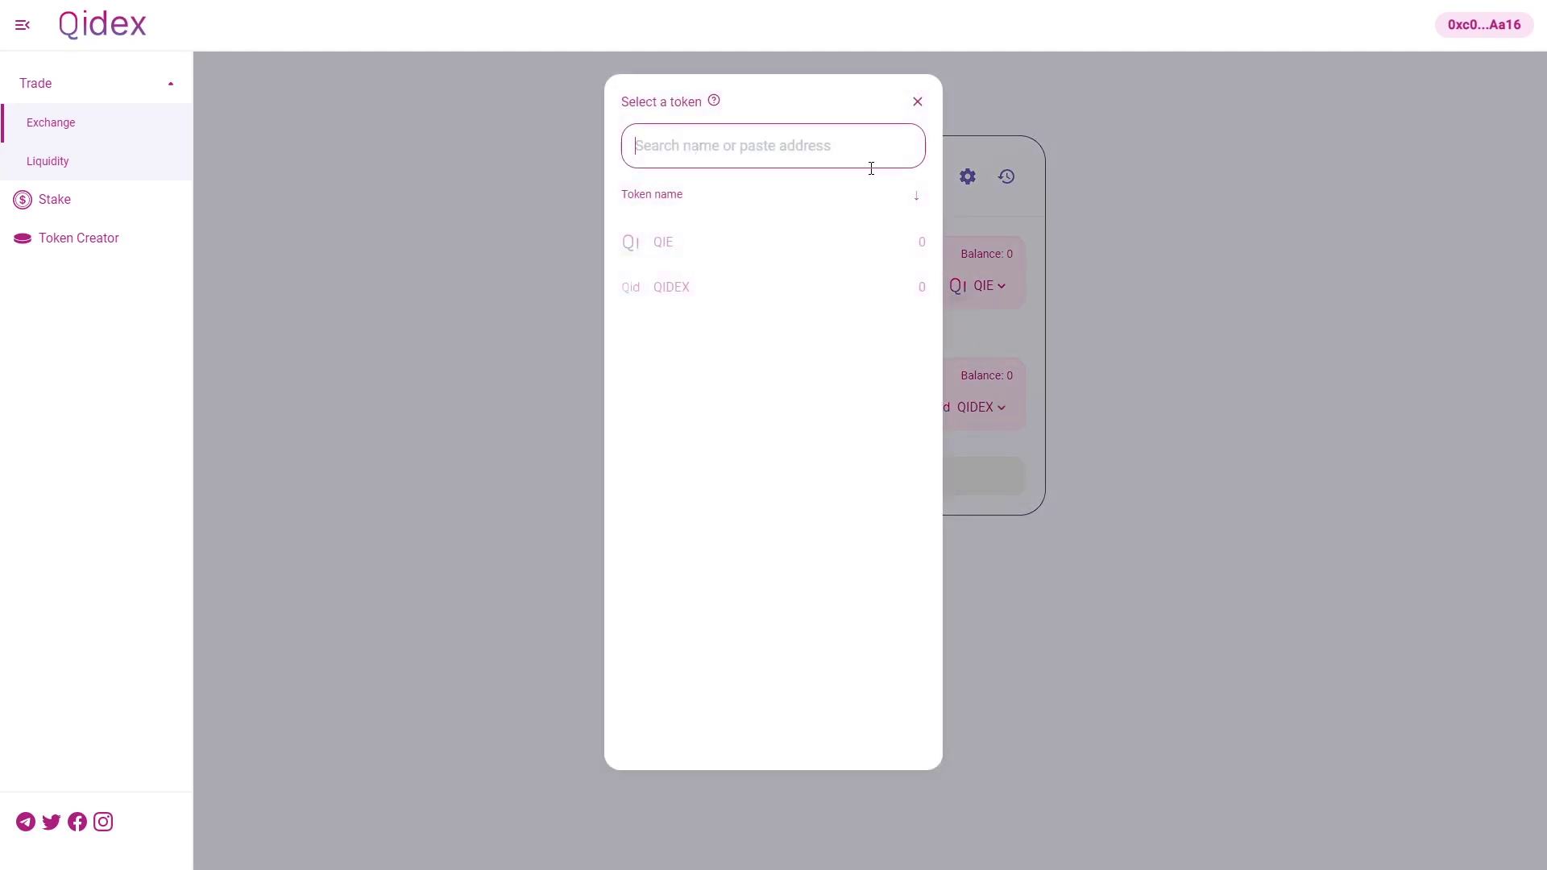
pyautogui.click(920, 101)
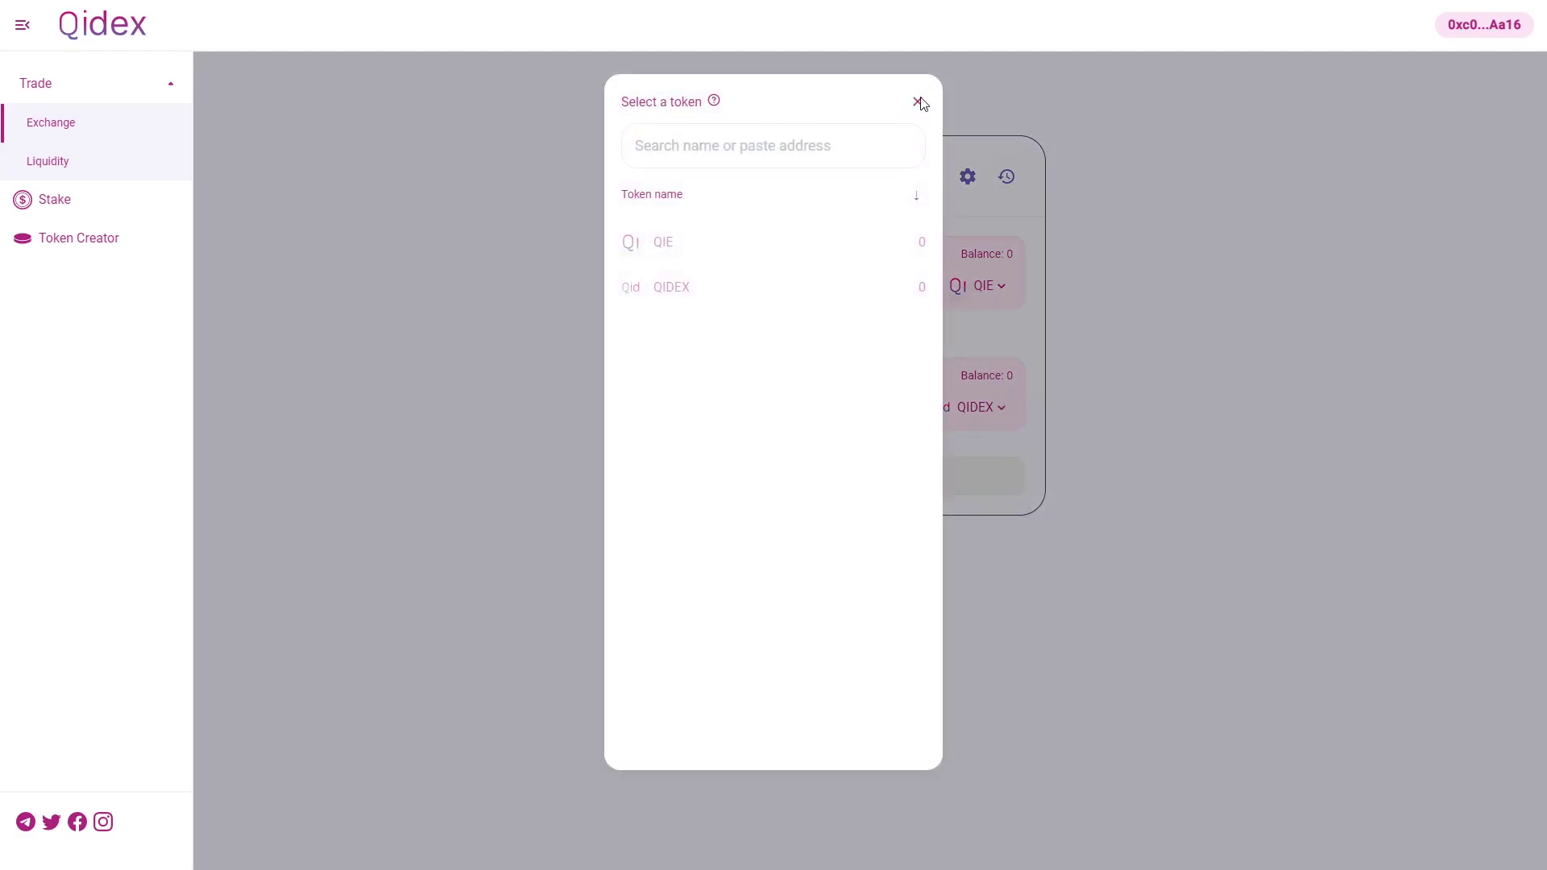
pyautogui.click(926, 106)
pyautogui.click(843, 97)
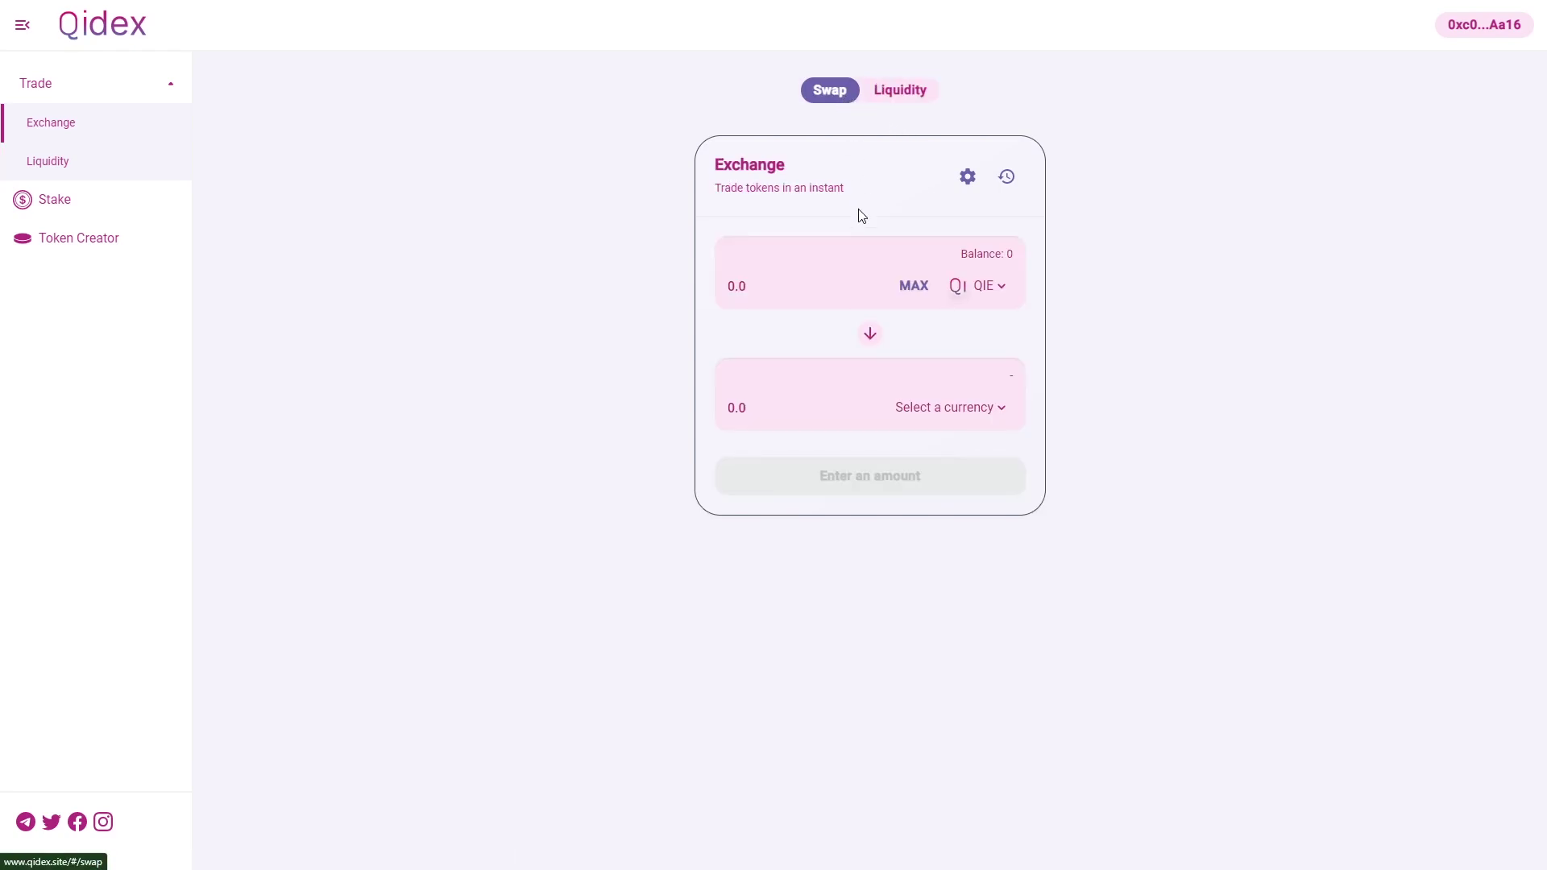
# Step: Enter a 10000 QIE balance in the Stake page's staking calculator
pyautogui.click(108, 220)
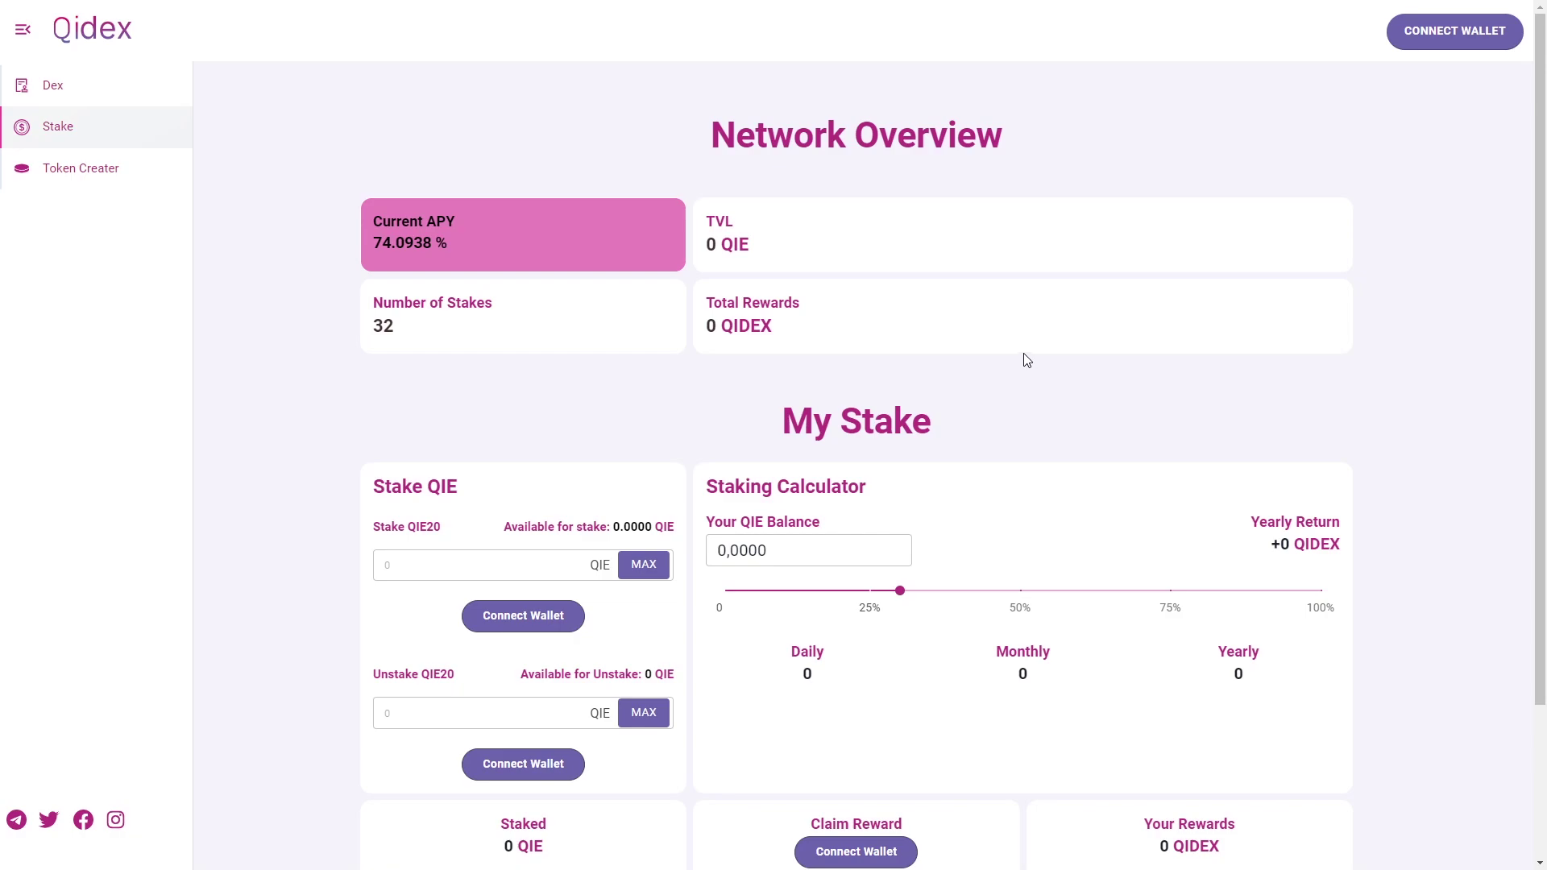
pyautogui.scroll(-1, 1030, 406)
pyautogui.scroll(-1, 1029, 406)
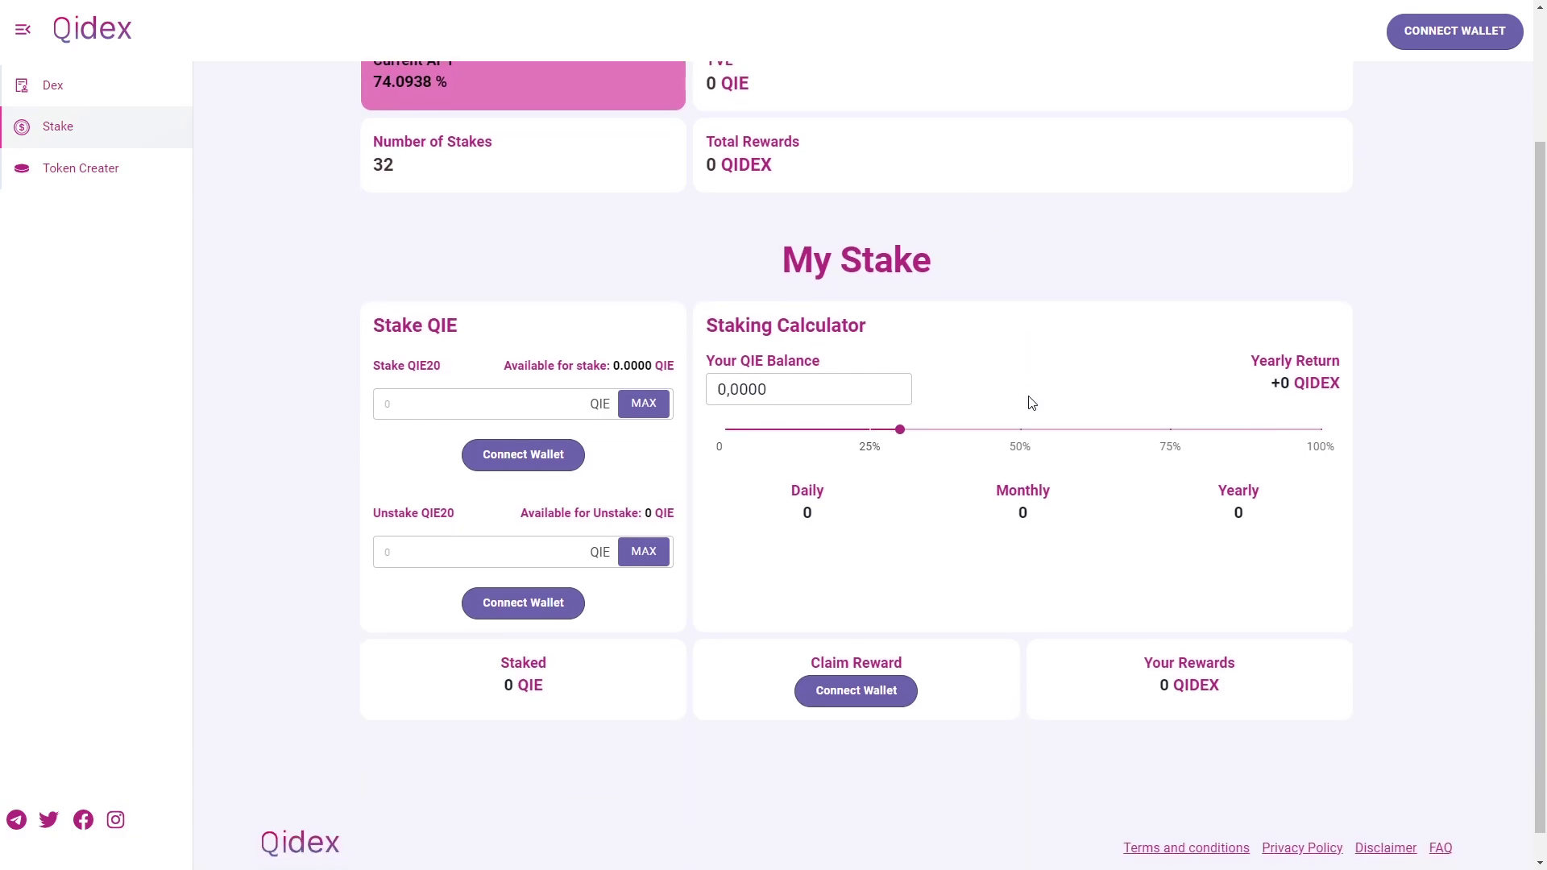
pyautogui.scroll(1, 1028, 402)
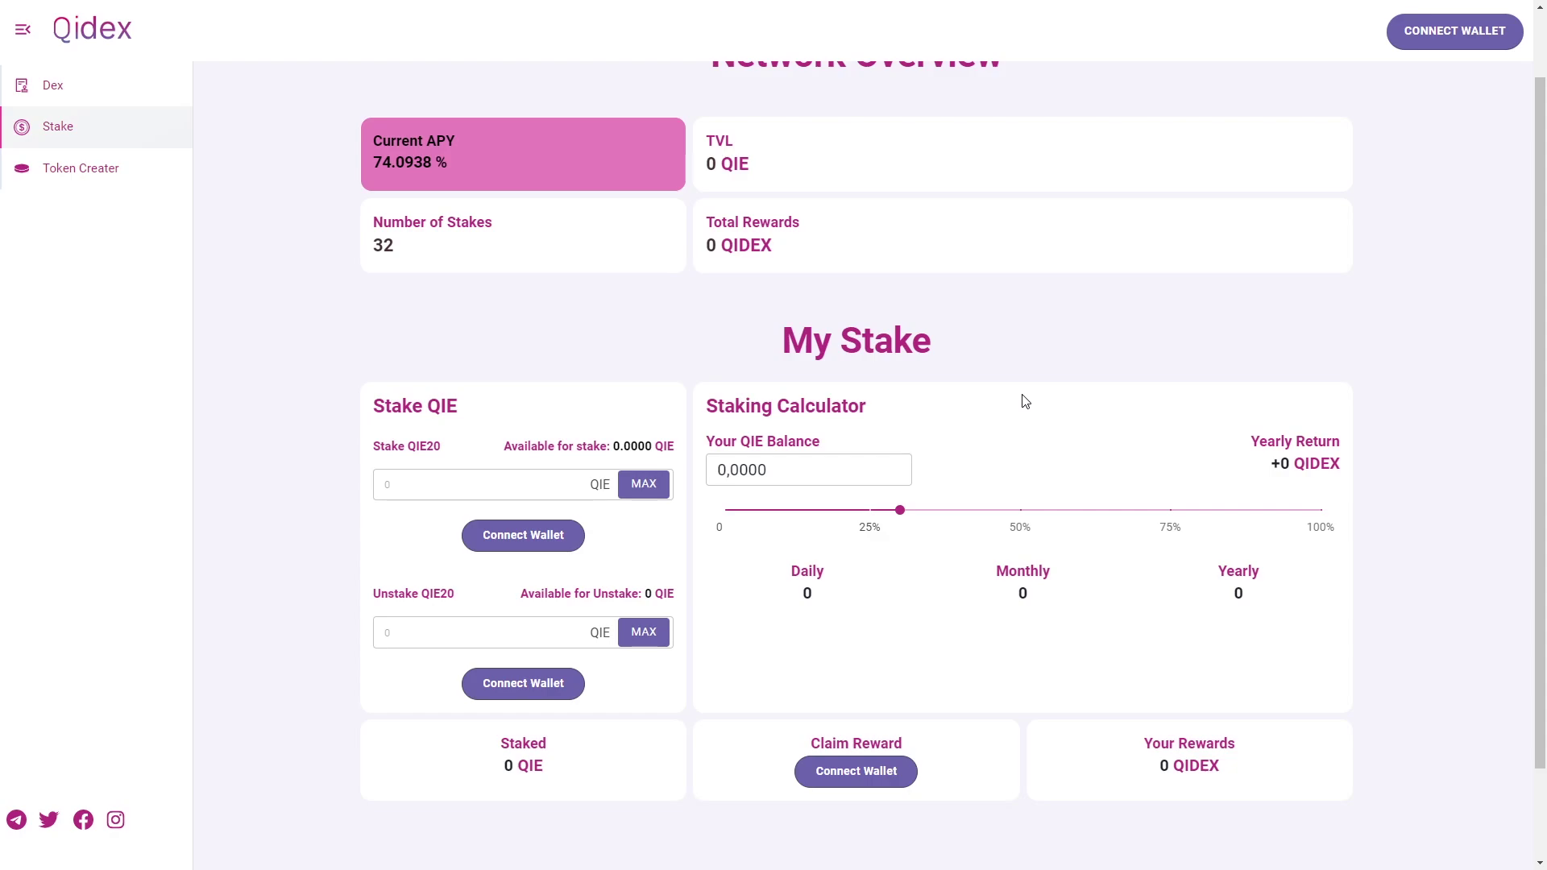
pyautogui.scroll(-1, 1028, 402)
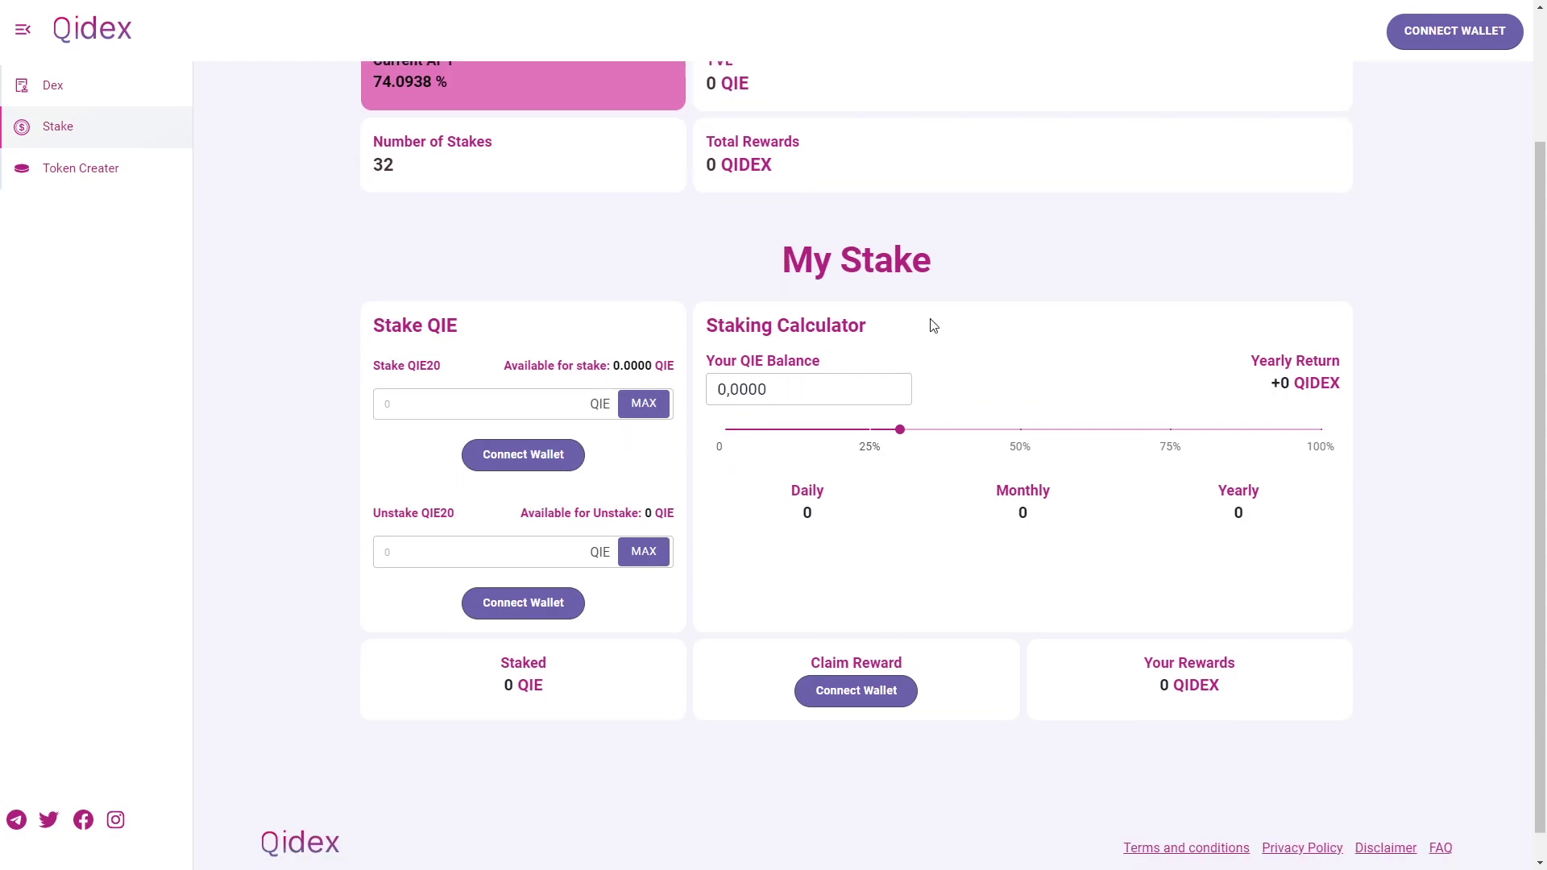
pyautogui.moveTo(478, 484)
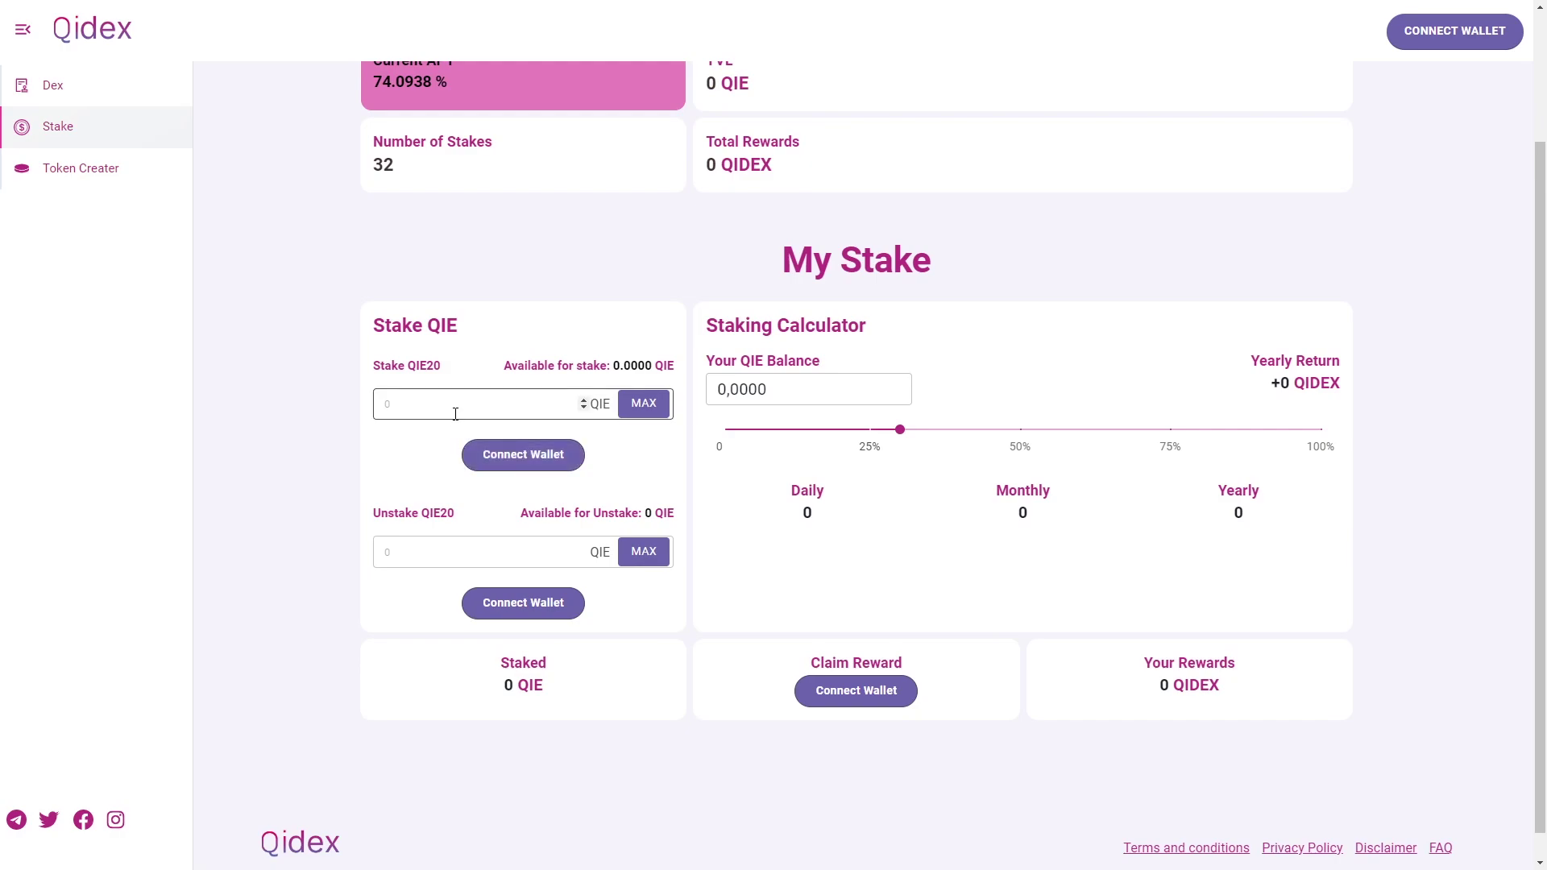
pyautogui.doubleClick(801, 389)
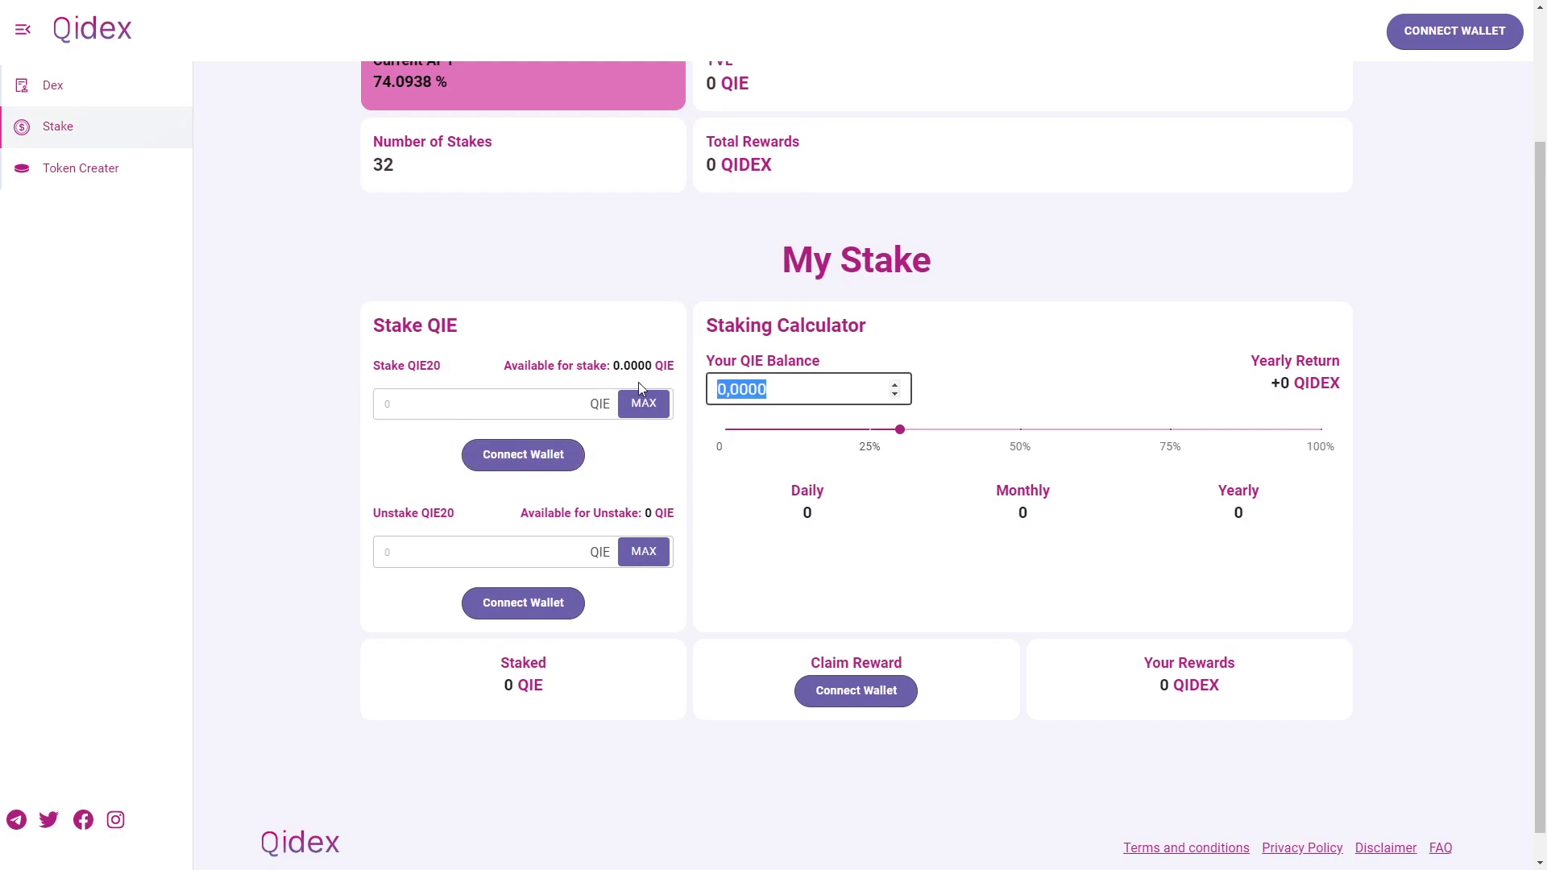
pyautogui.write('1')
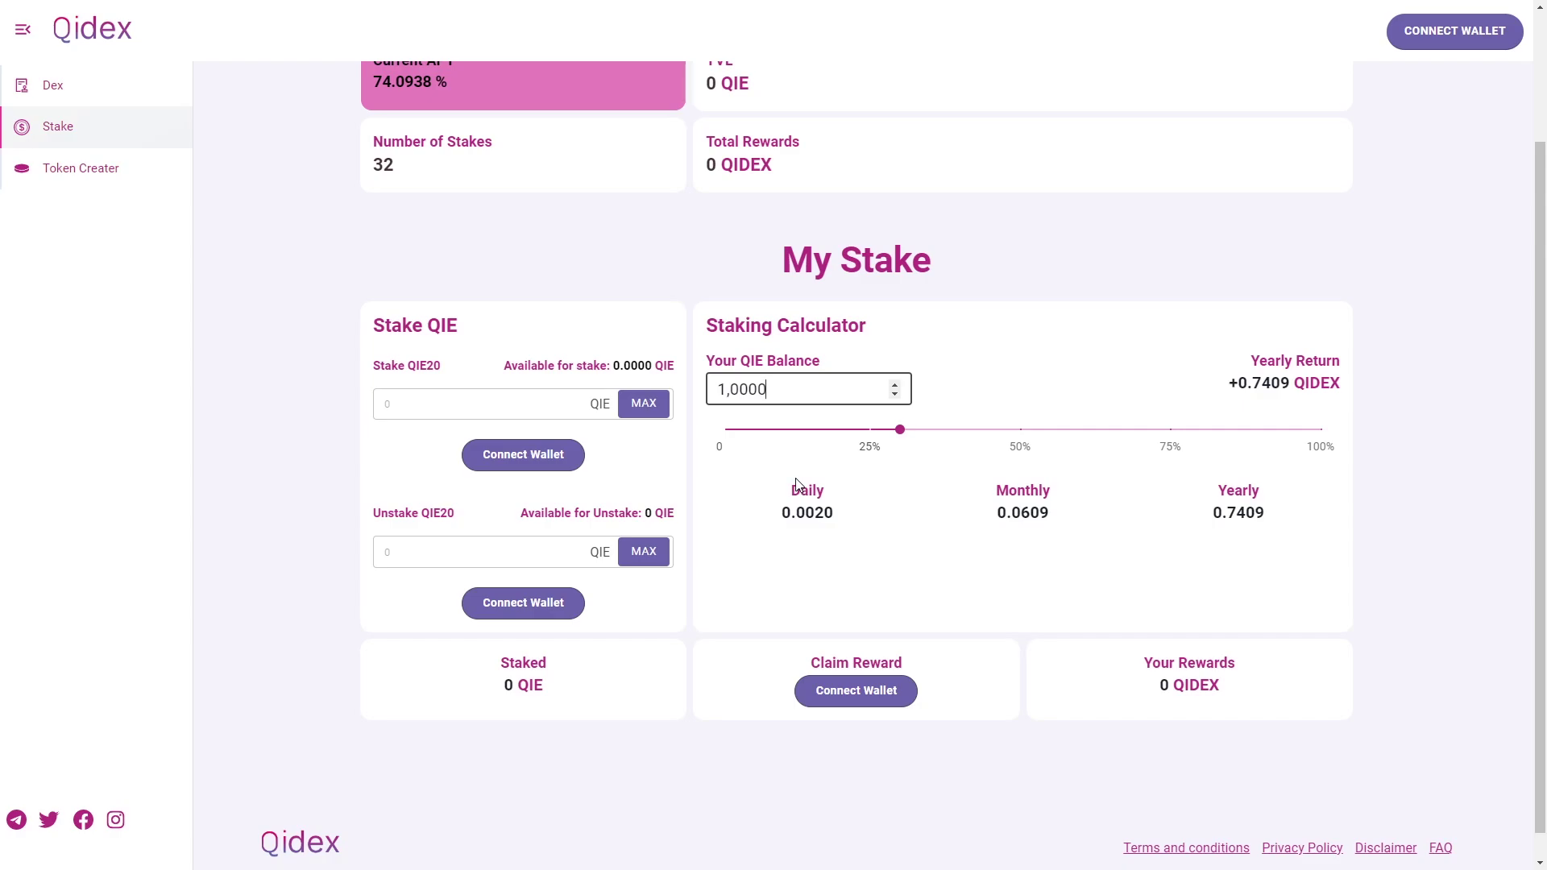
pyautogui.moveTo(726, 389); pyautogui.dragTo(703, 390)
pyautogui.write('10000')
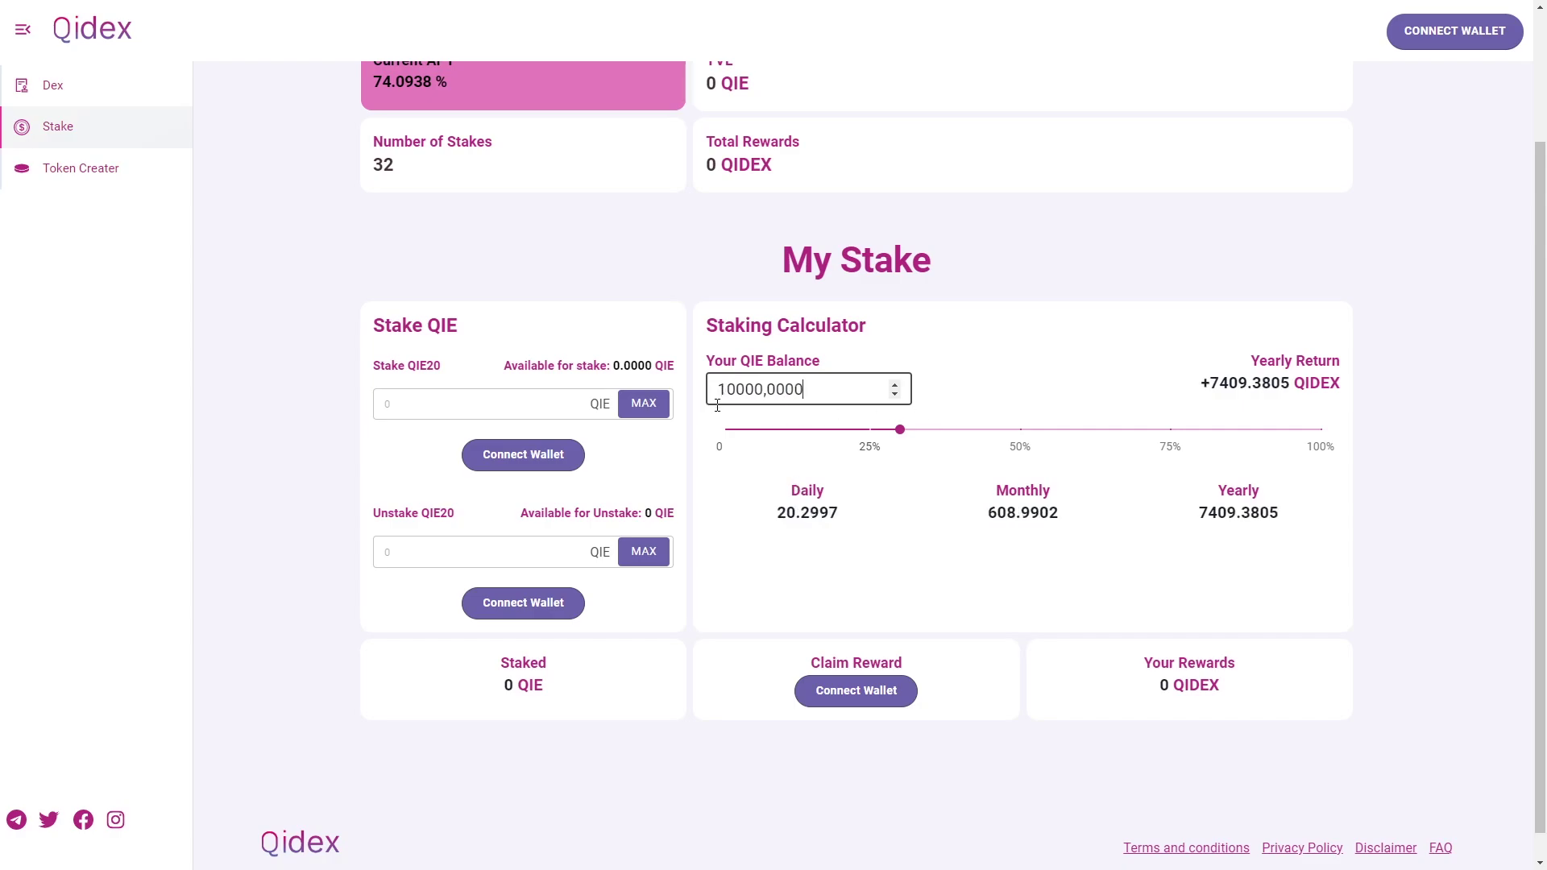
pyautogui.click(734, 389)
# Step: Connect the wallet on the Stake page and highlight the Network Overview stats
pyautogui.click(846, 699)
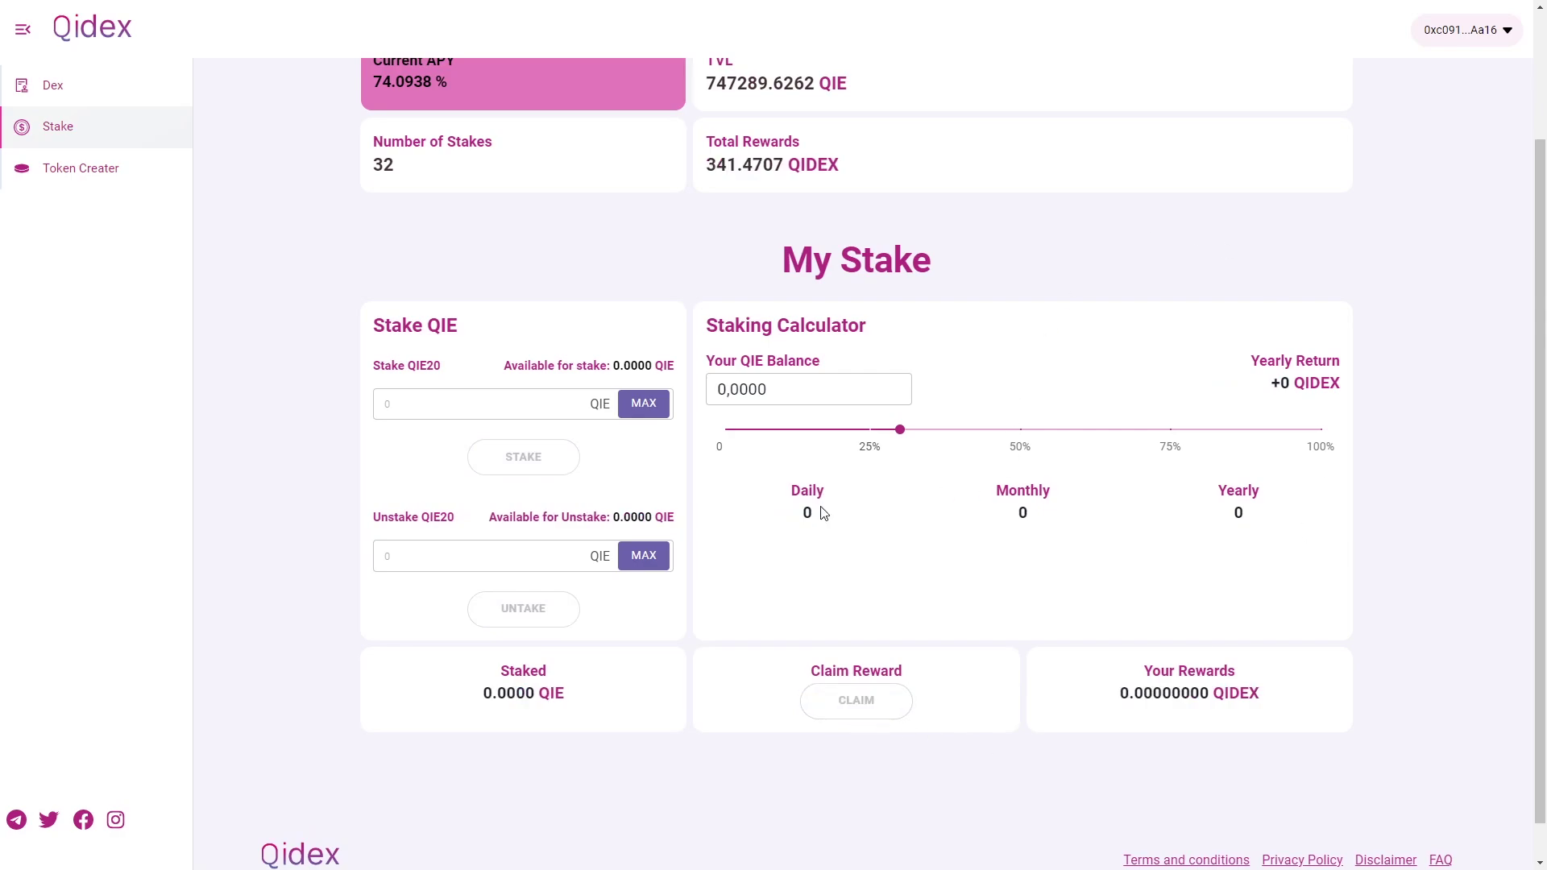
pyautogui.scroll(2, 683, 427)
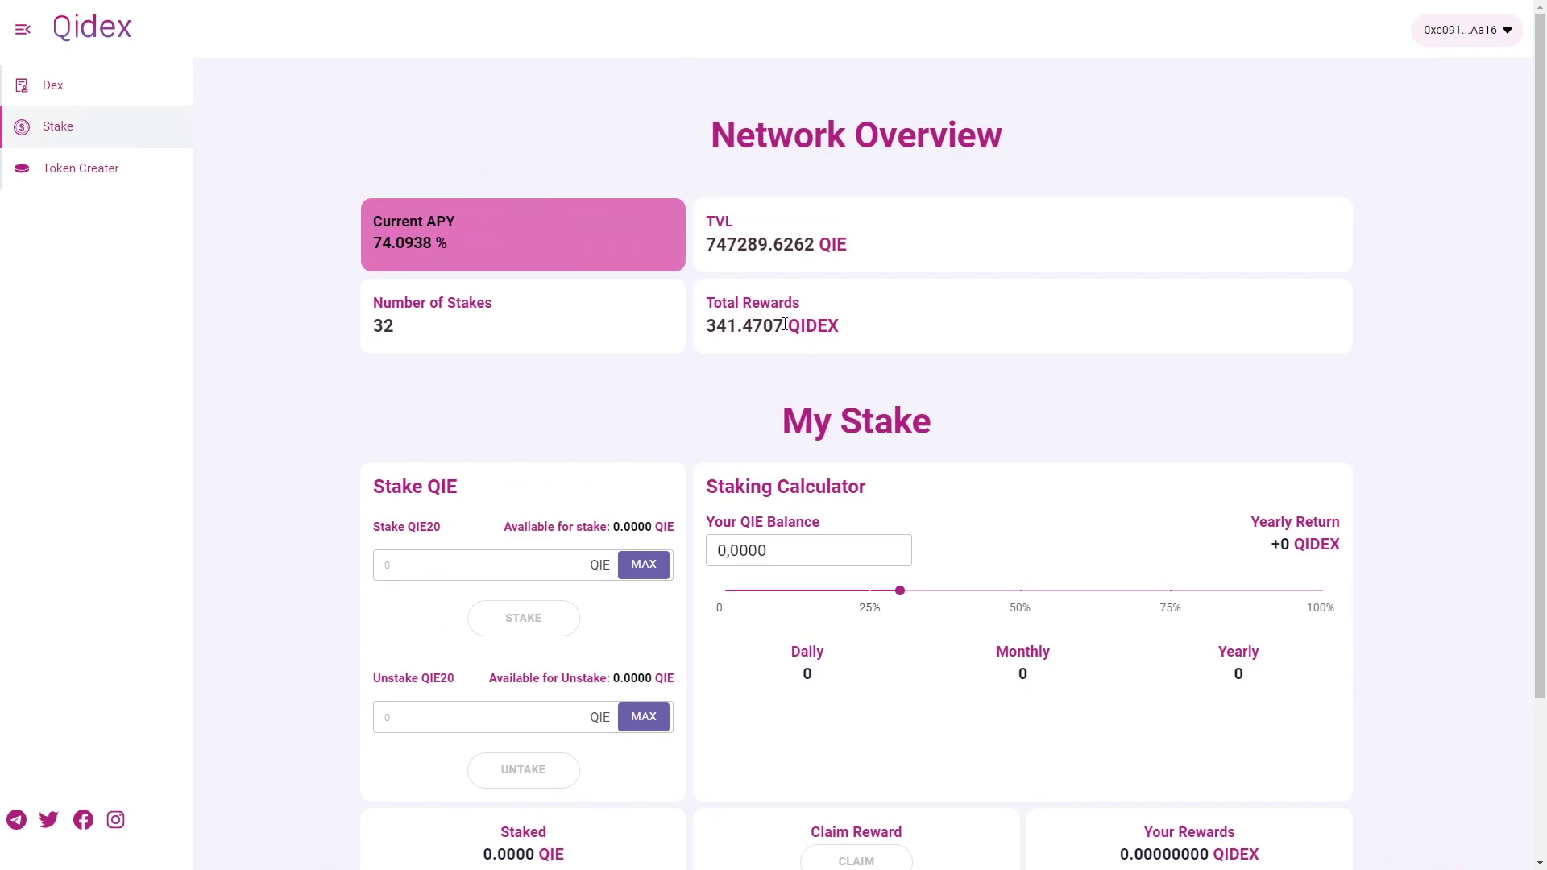
pyautogui.moveTo(907, 332); pyautogui.dragTo(739, 222)
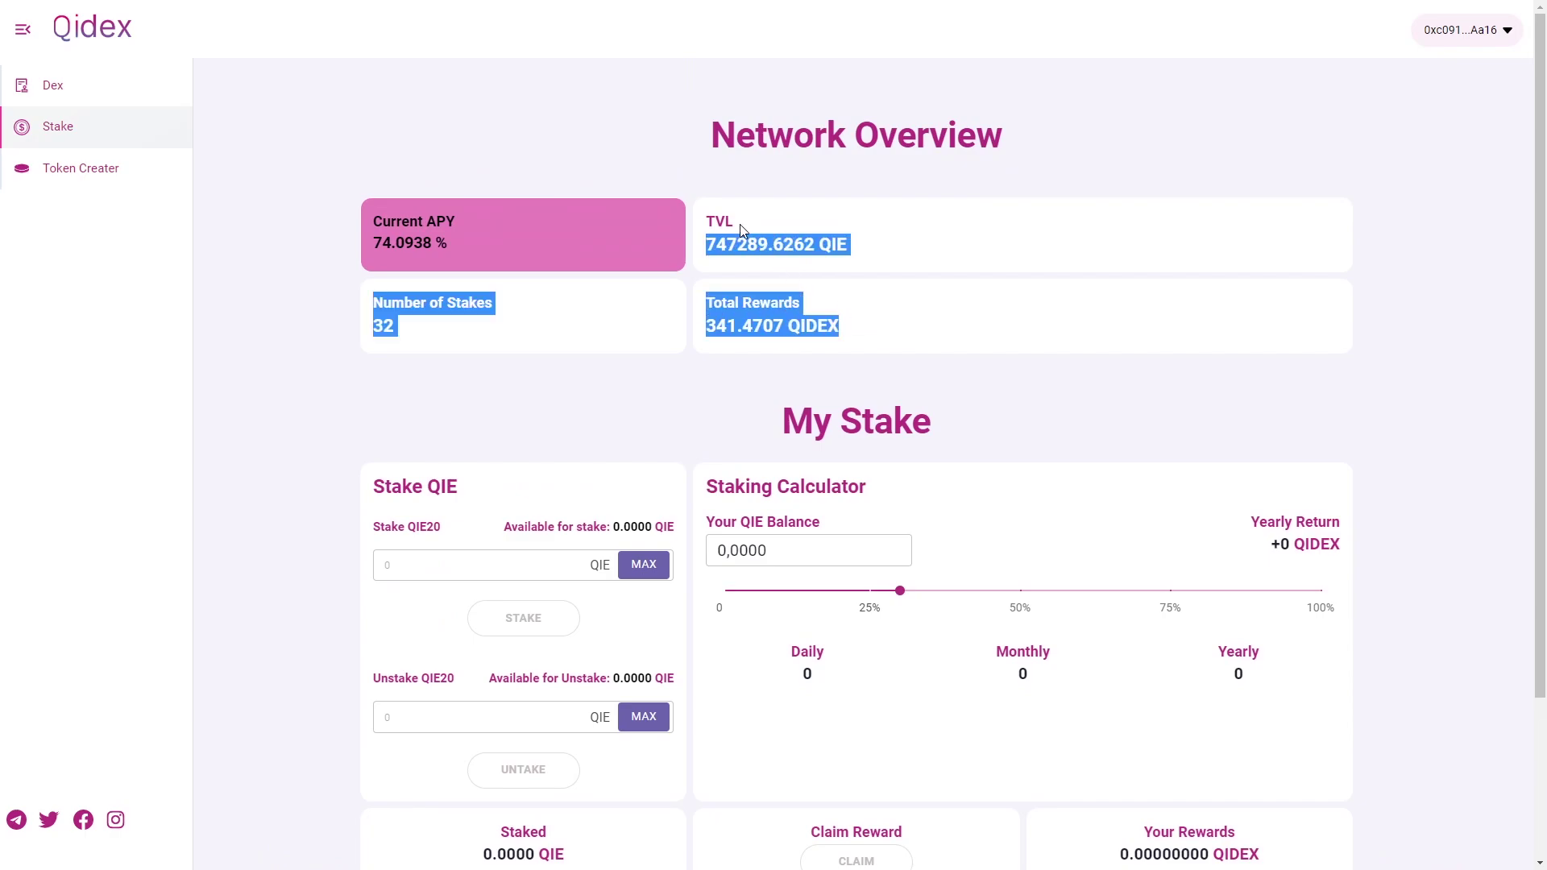
pyautogui.click(811, 224)
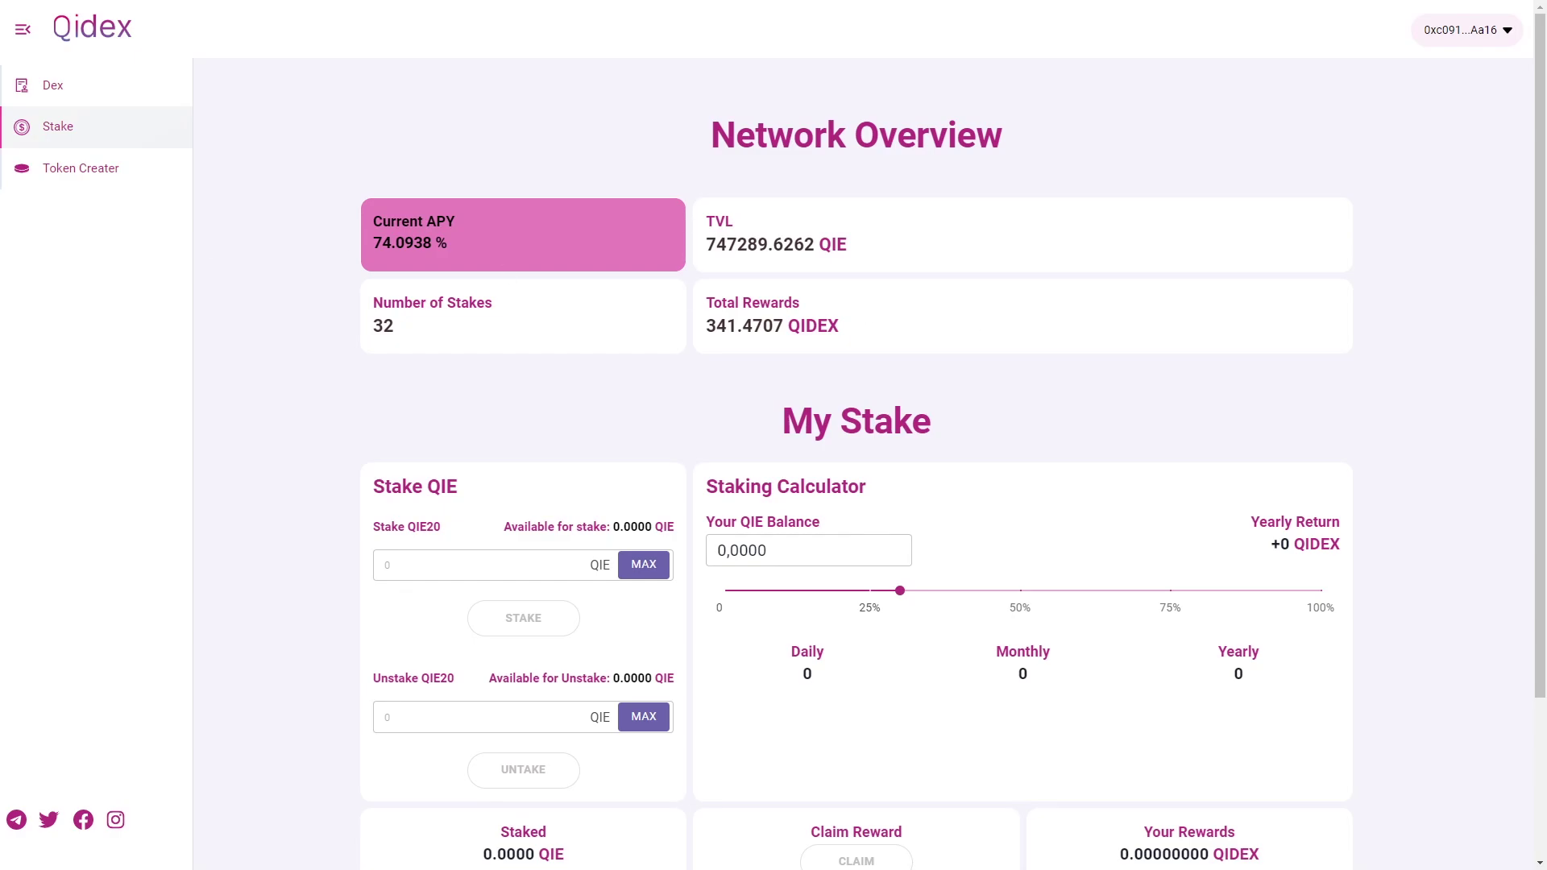
# Step: Open the Token Creator and toggle between the reflection and base QIE 20 options
pyautogui.click(148, 184)
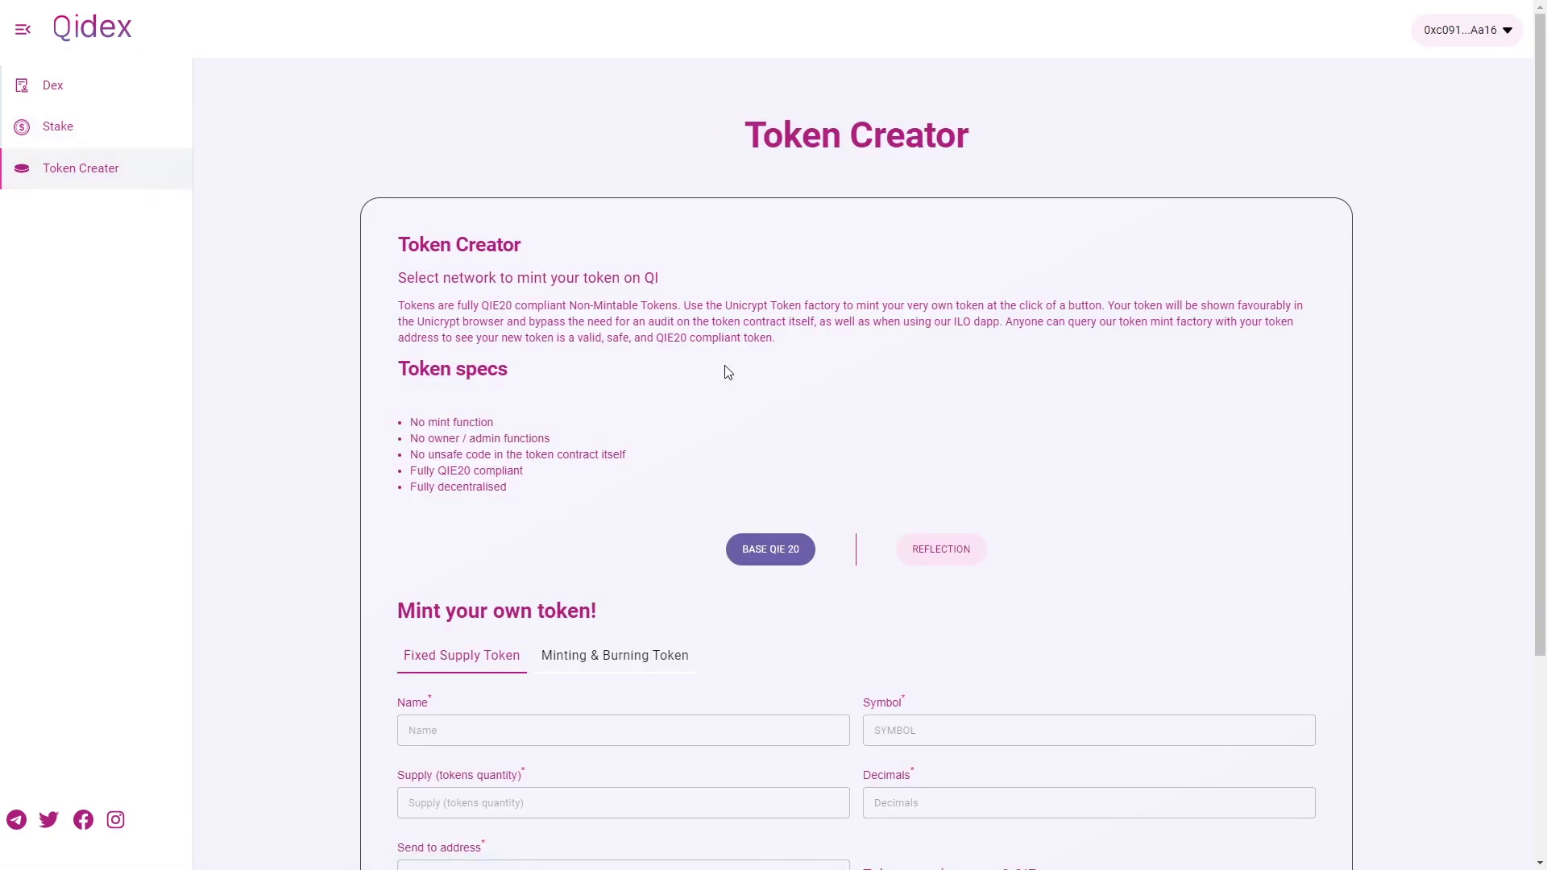
pyautogui.scroll(-1, 726, 370)
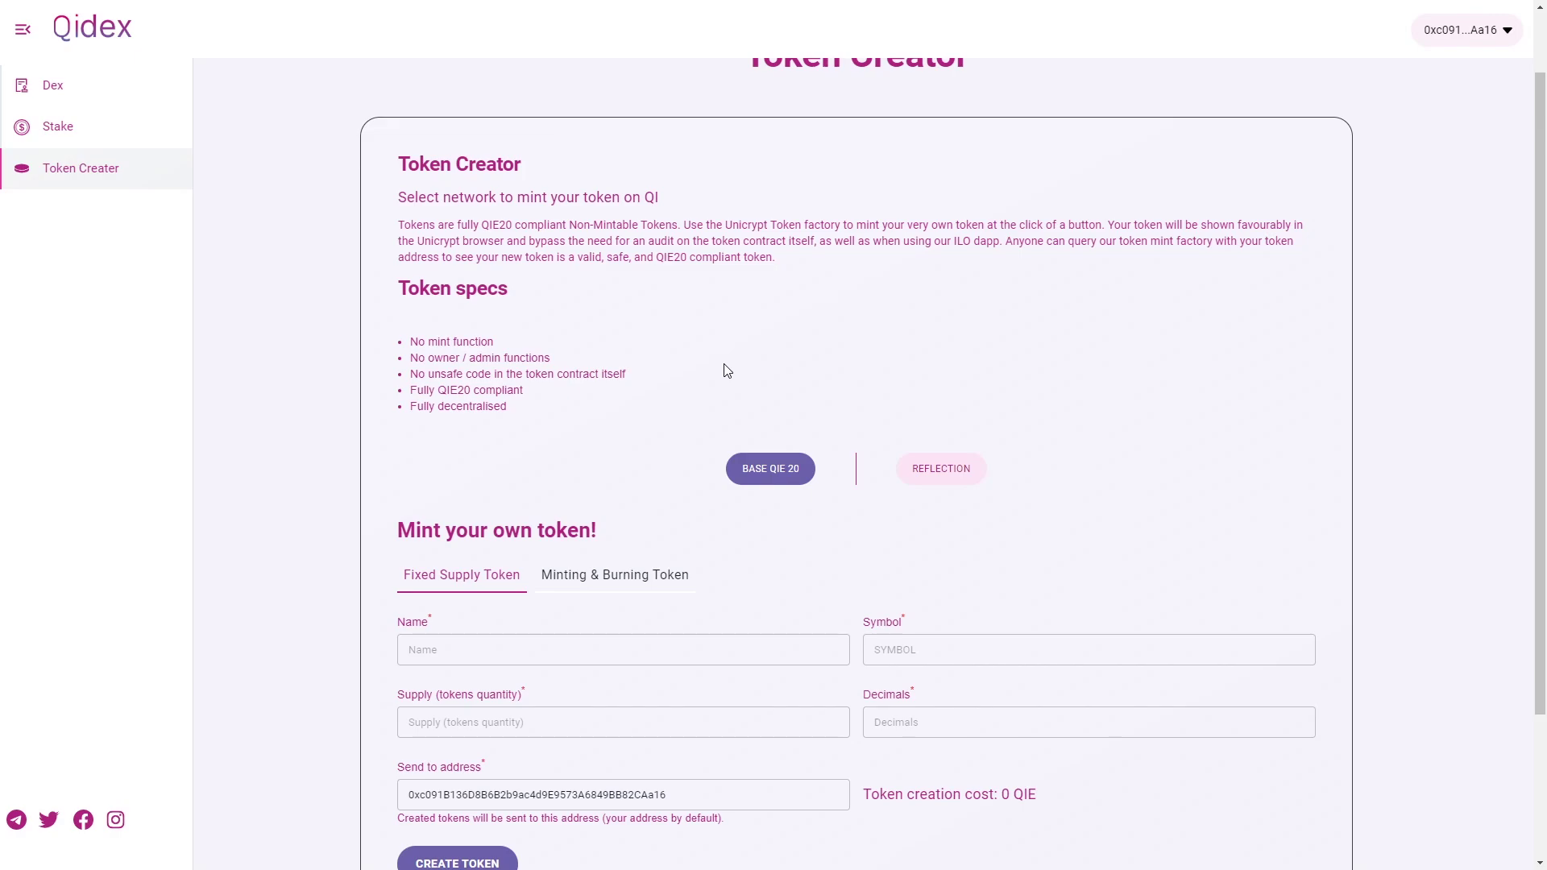
pyautogui.scroll(-3, 773, 363)
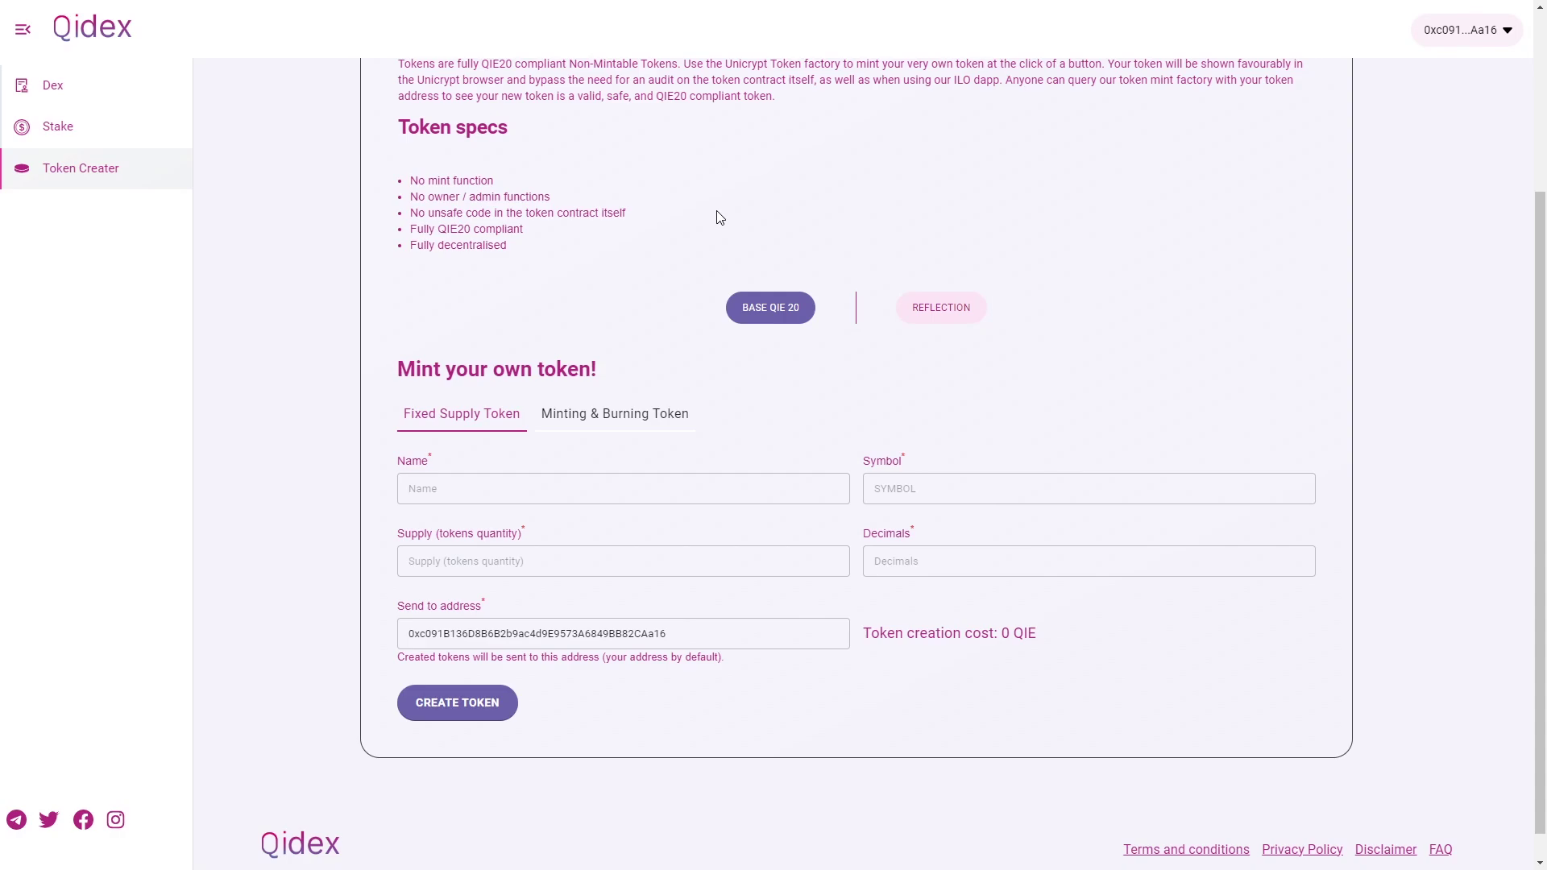
pyautogui.scroll(-1, 717, 218)
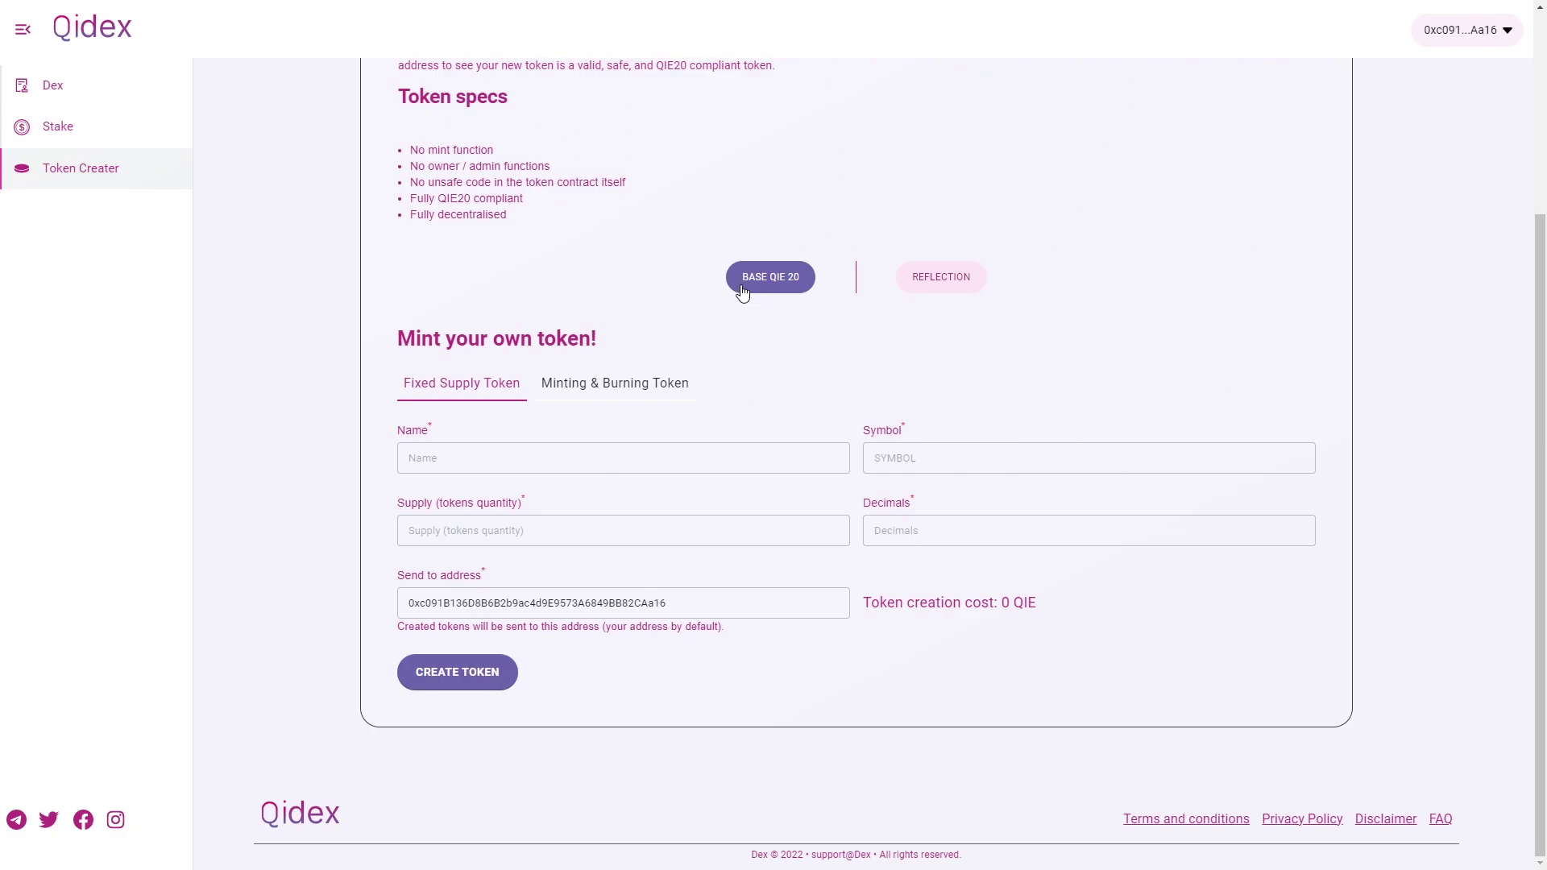
pyautogui.click(967, 282)
pyautogui.click(789, 288)
# Step: On the Minting & Burning Token form, enable Burnable and Mintable, then switch to Reflection
pyautogui.click(578, 390)
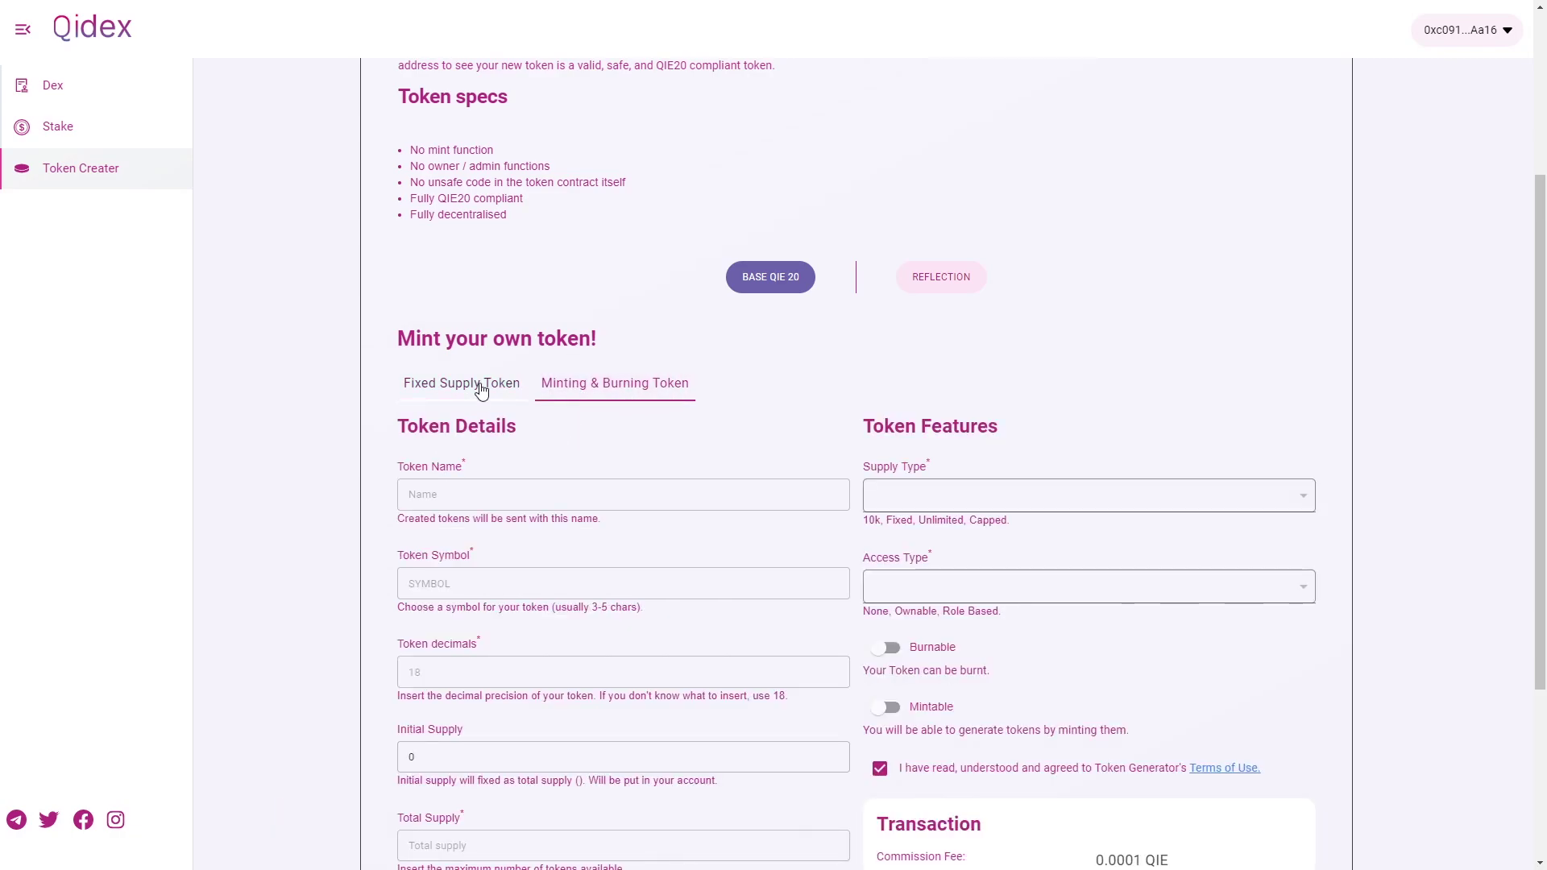
pyautogui.scroll(-1, 850, 623)
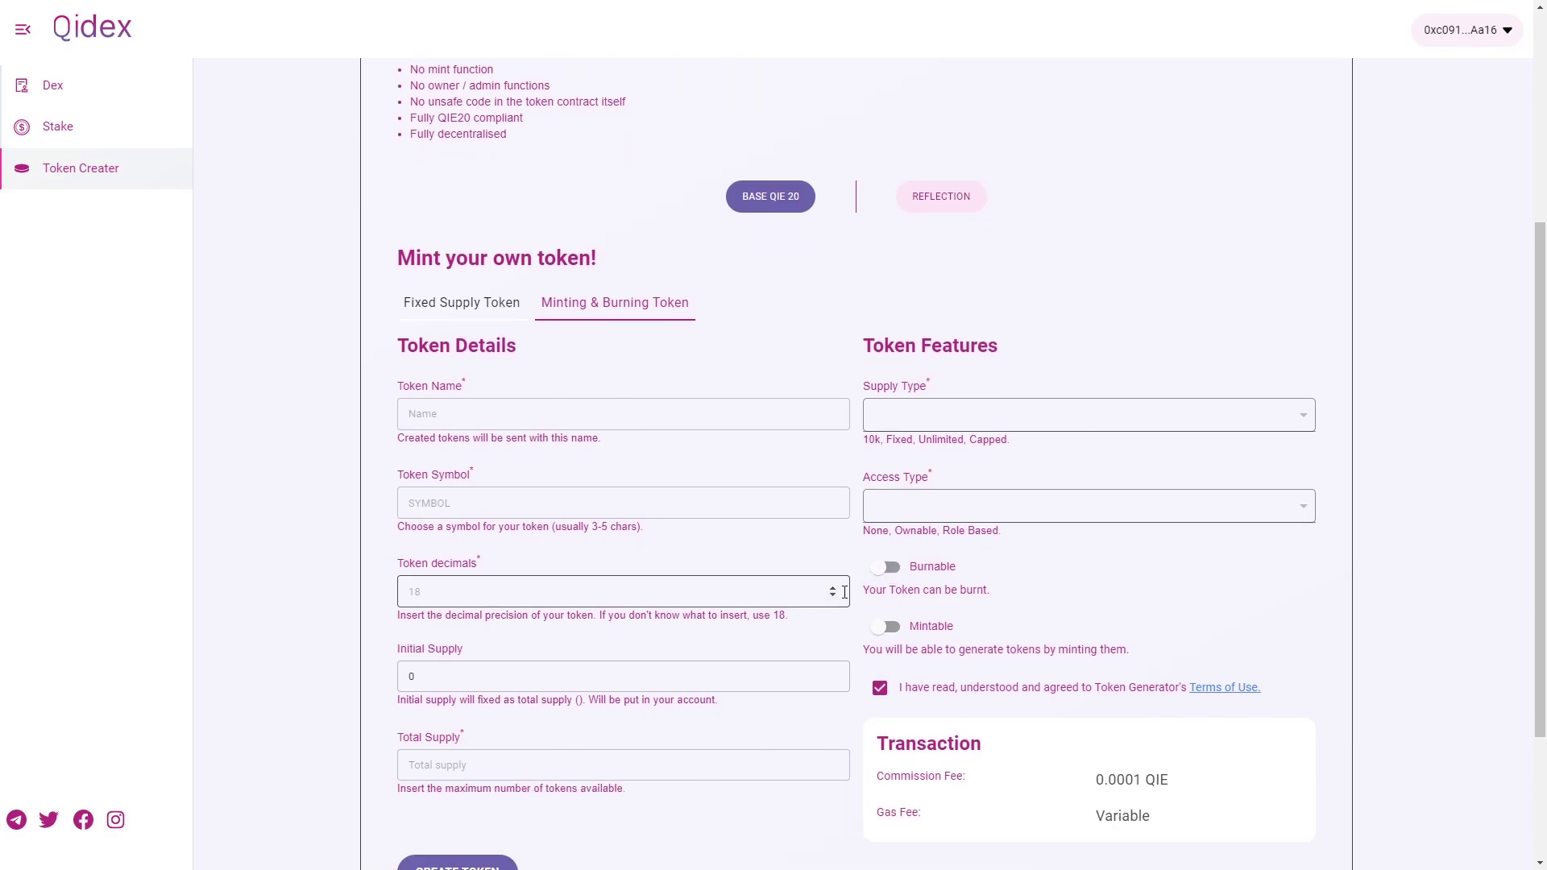
pyautogui.click(889, 567)
pyautogui.click(889, 626)
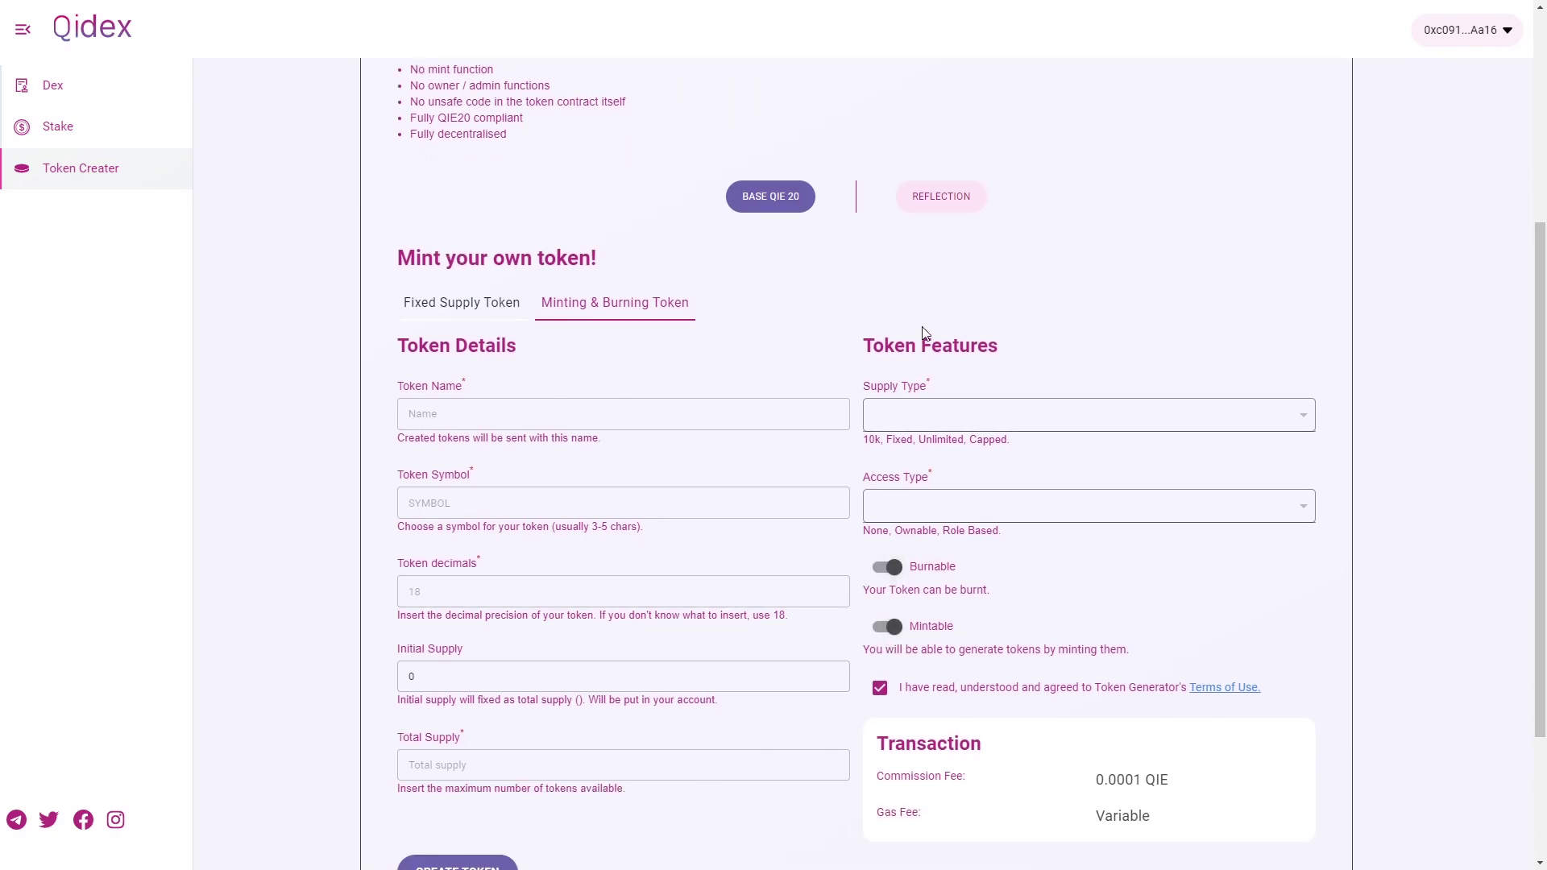
pyautogui.click(941, 199)
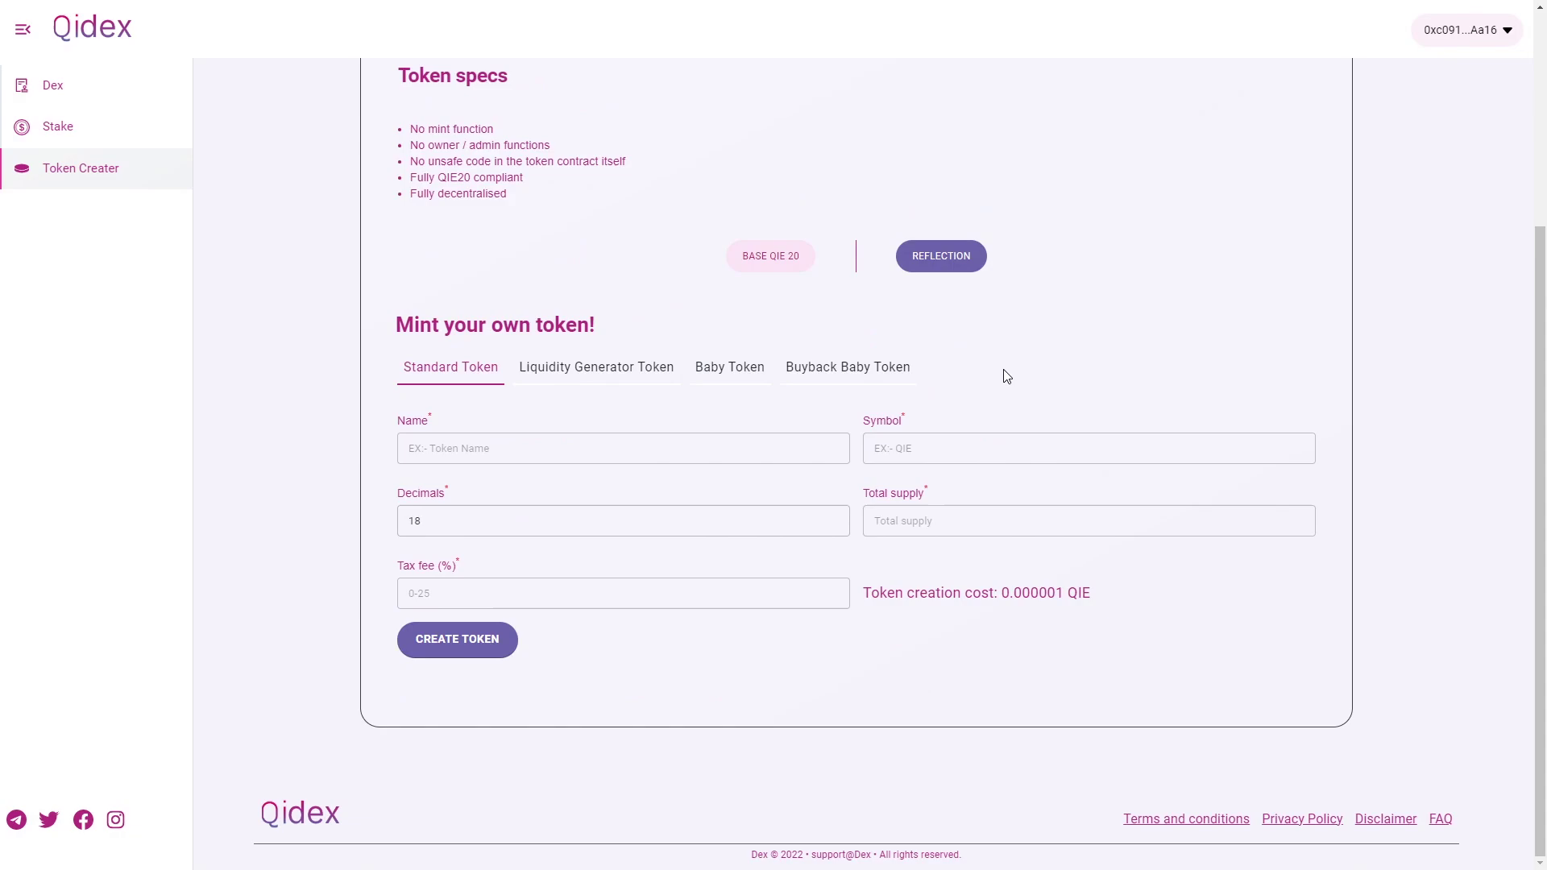
pyautogui.click(584, 373)
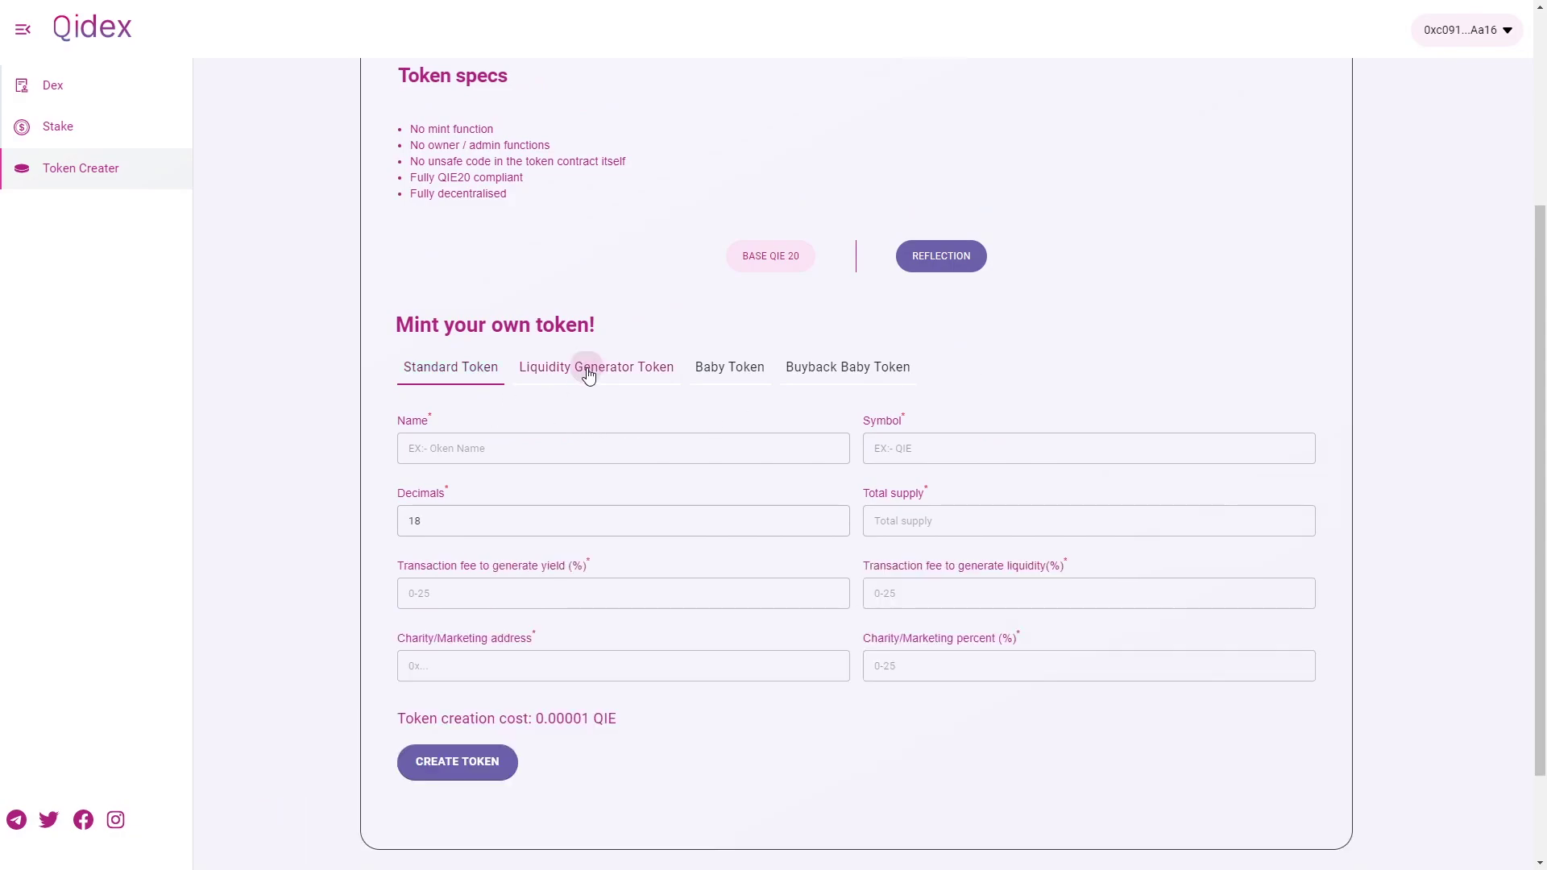
pyautogui.click(761, 373)
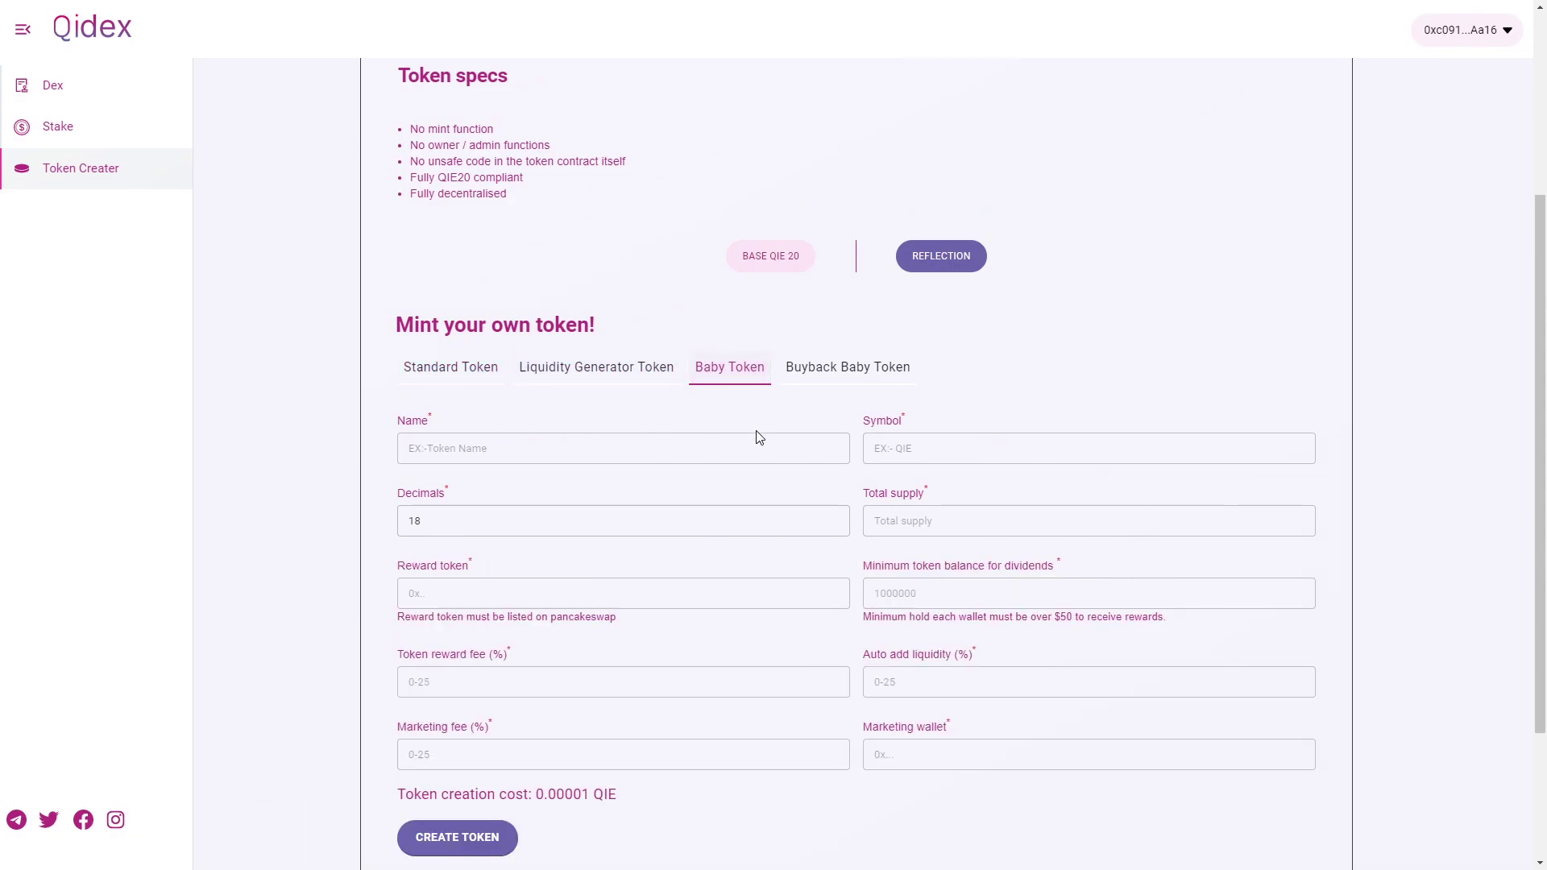
pyautogui.click(841, 370)
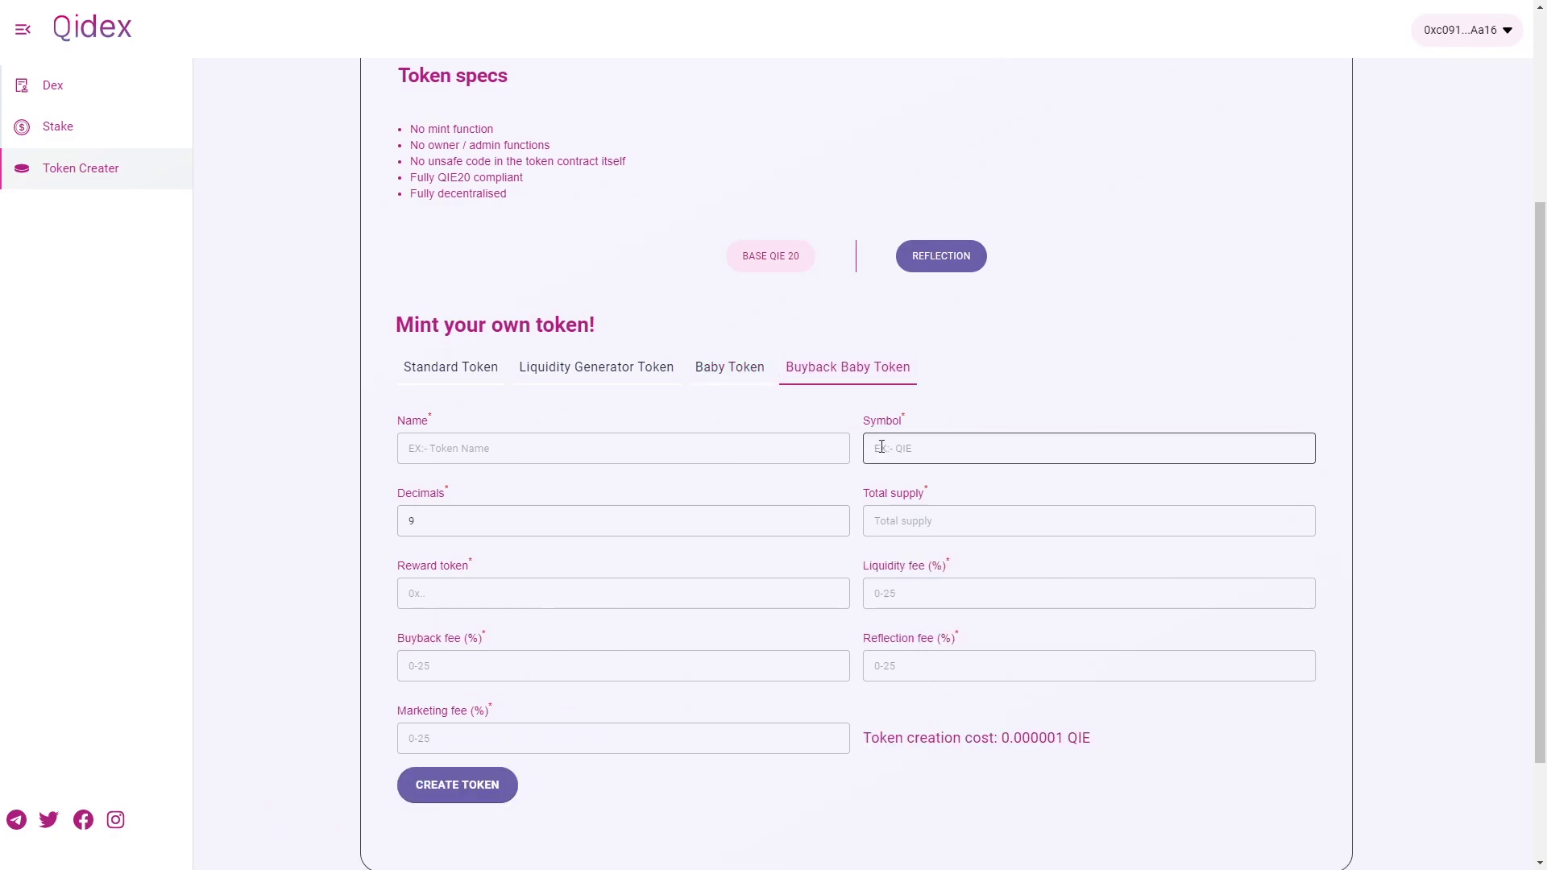
pyautogui.scroll(-1, 877, 484)
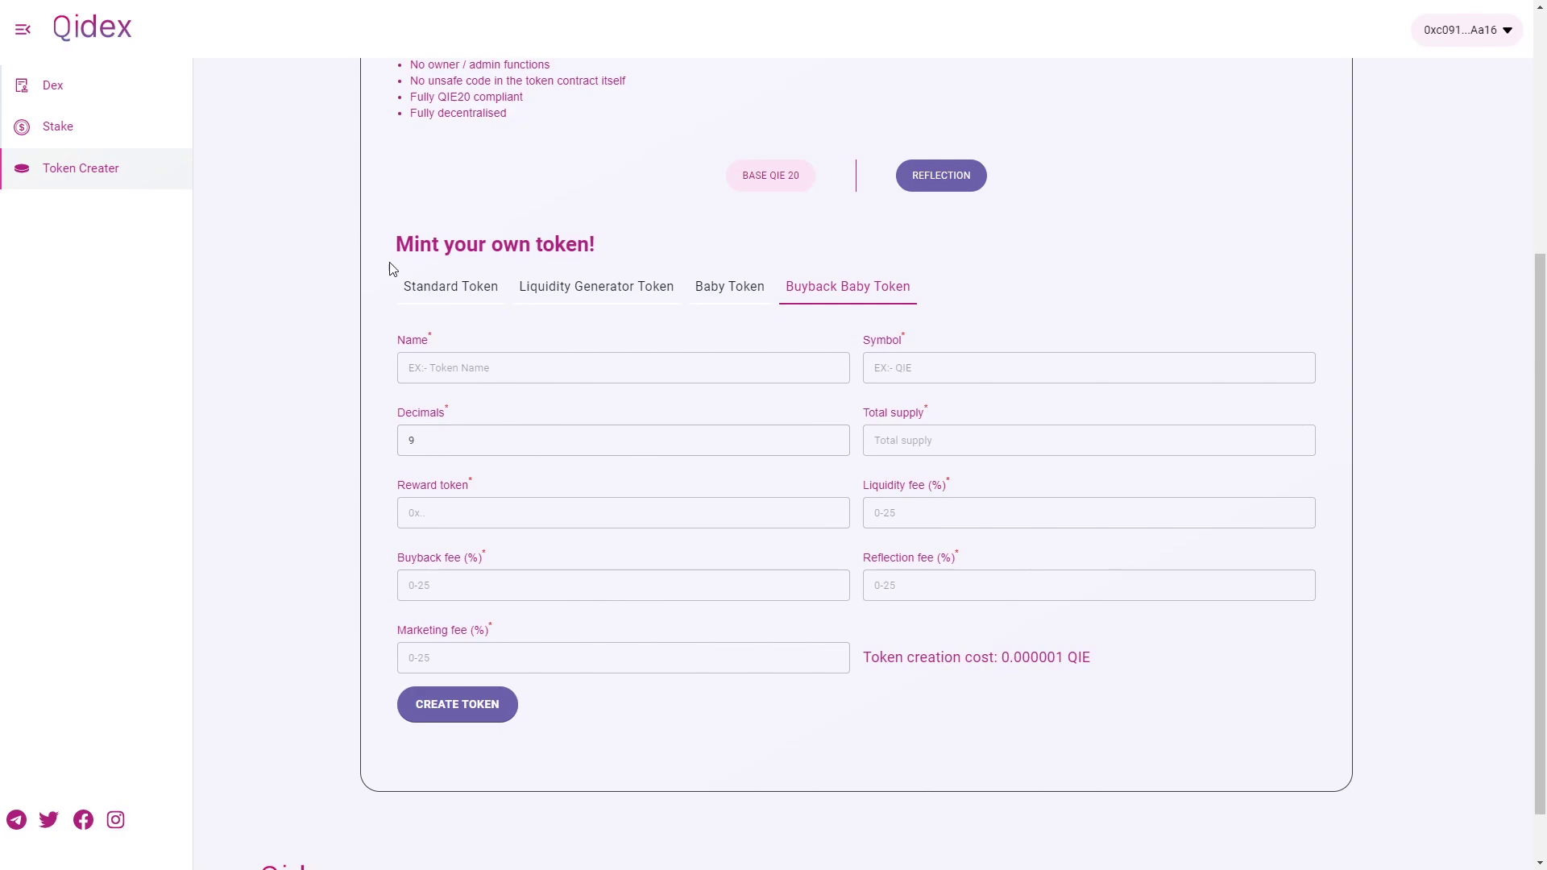
pyautogui.click(451, 293)
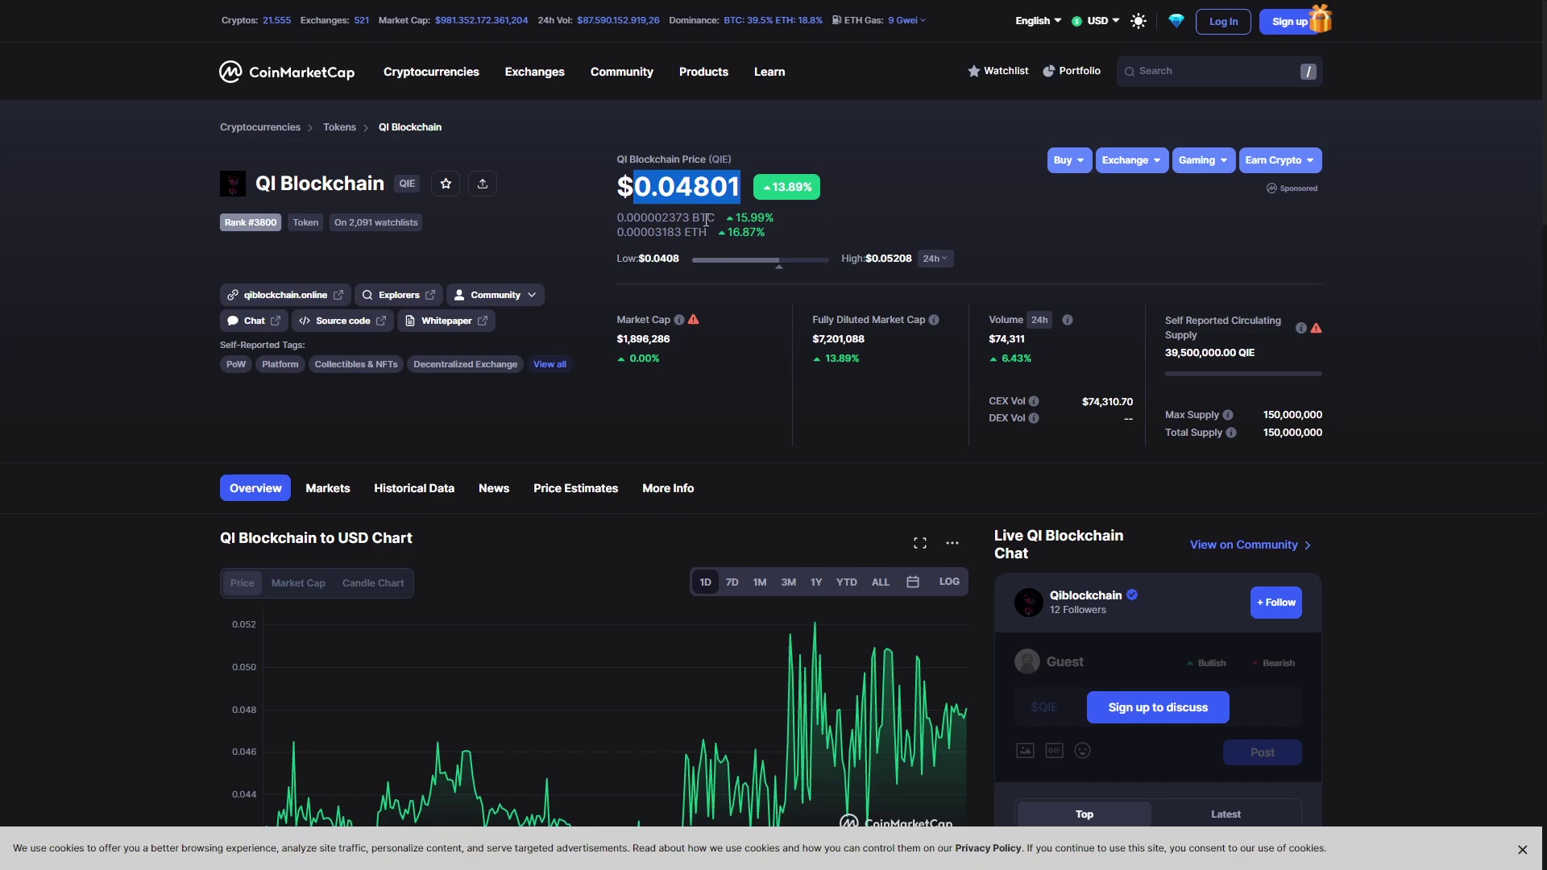
pyautogui.click(795, 225)
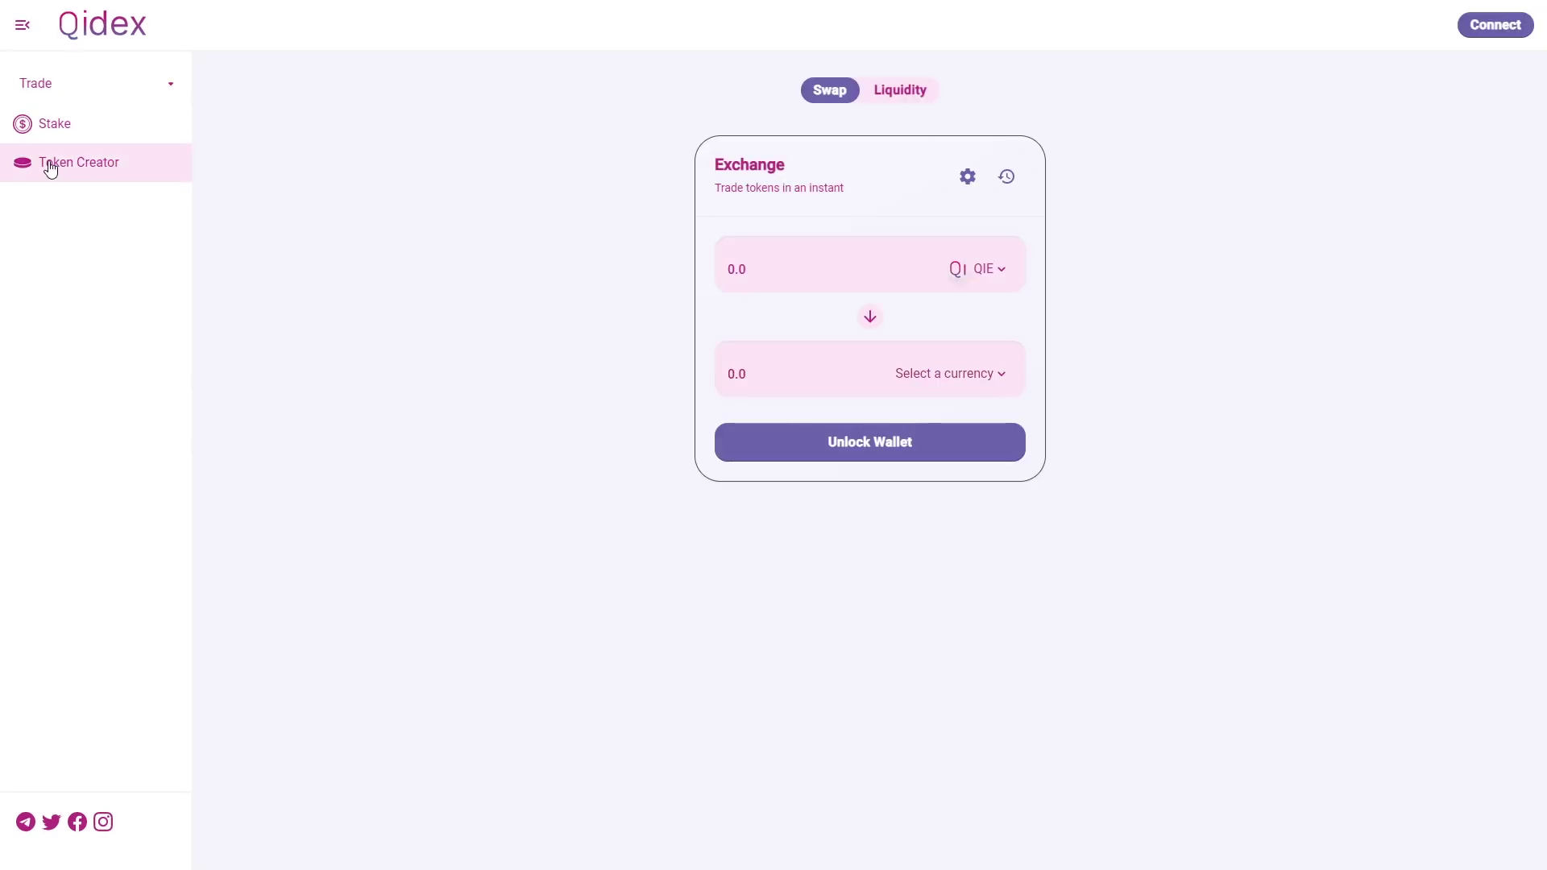
# Step: Open the Token Creator and step through the token Name and Symbol fields
pyautogui.click(48, 166)
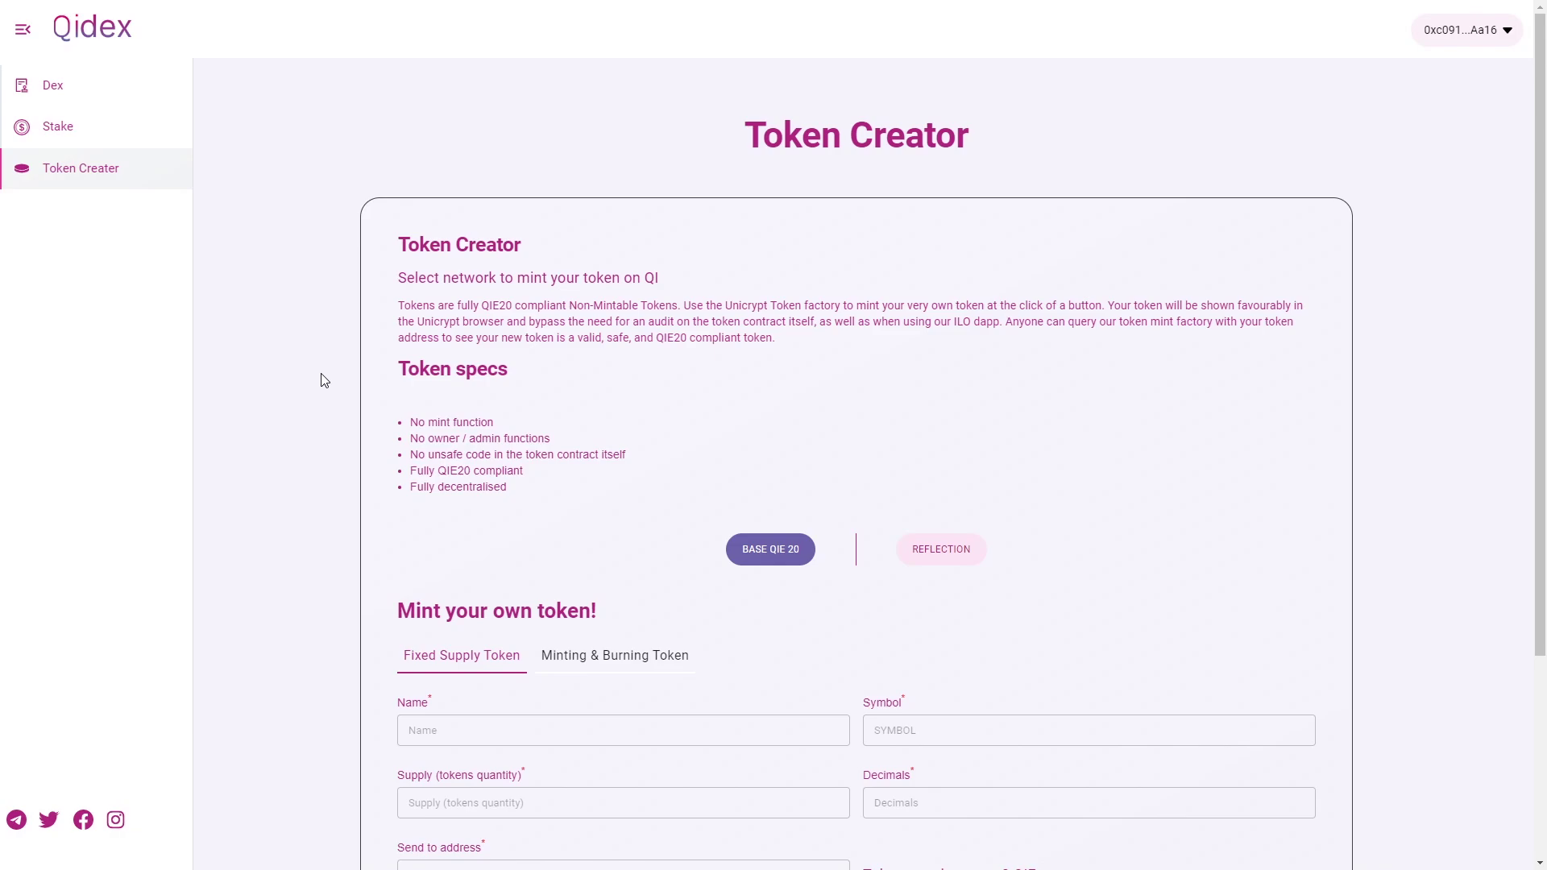
pyautogui.scroll(-1, 652, 339)
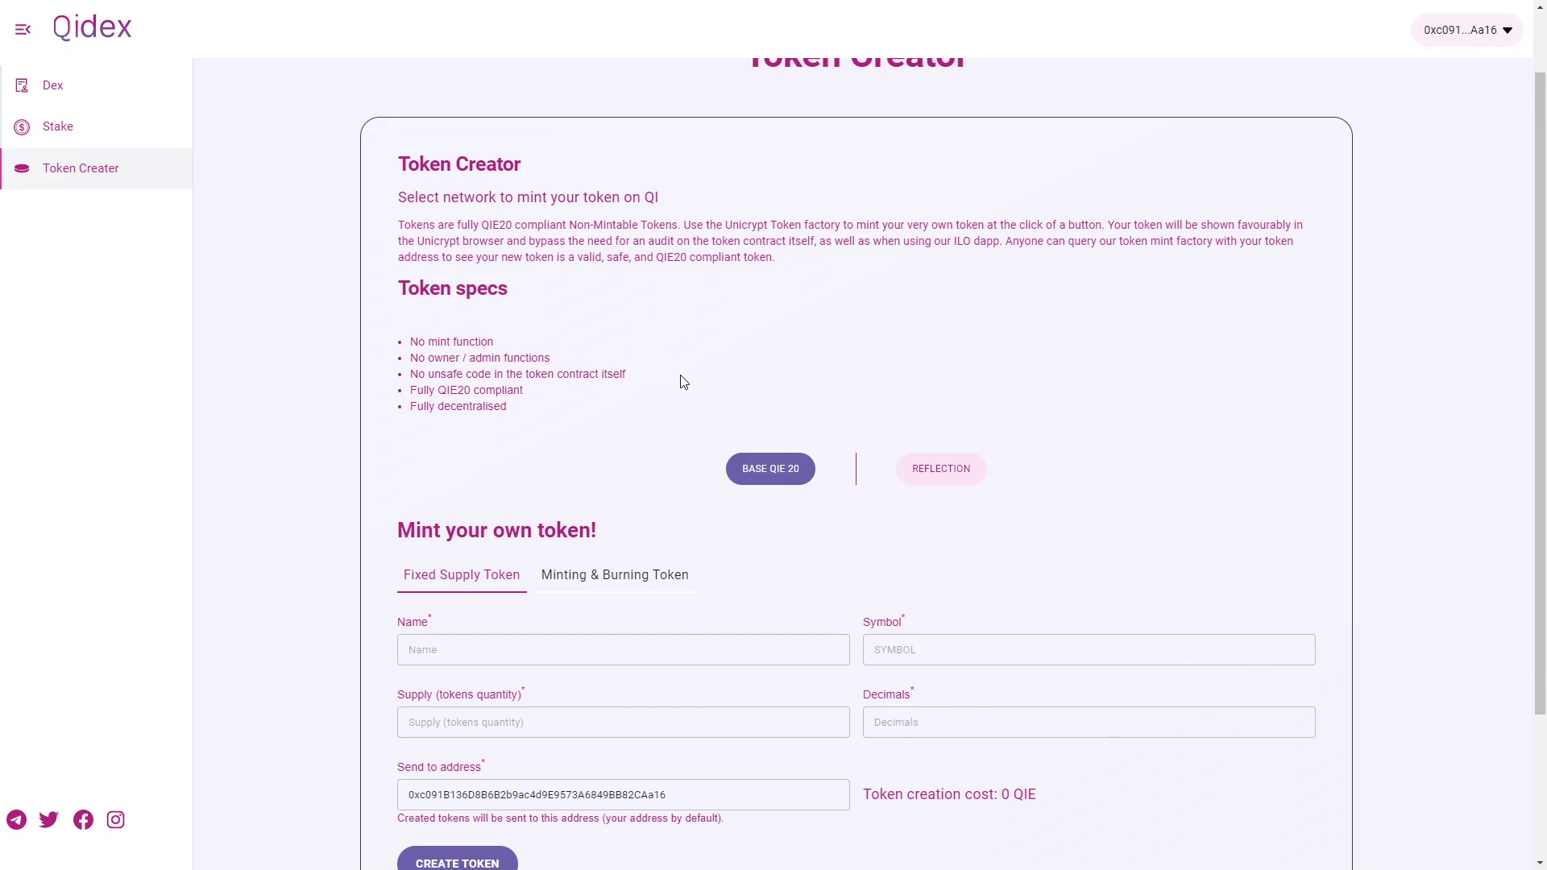
pyautogui.scroll(-2, 846, 362)
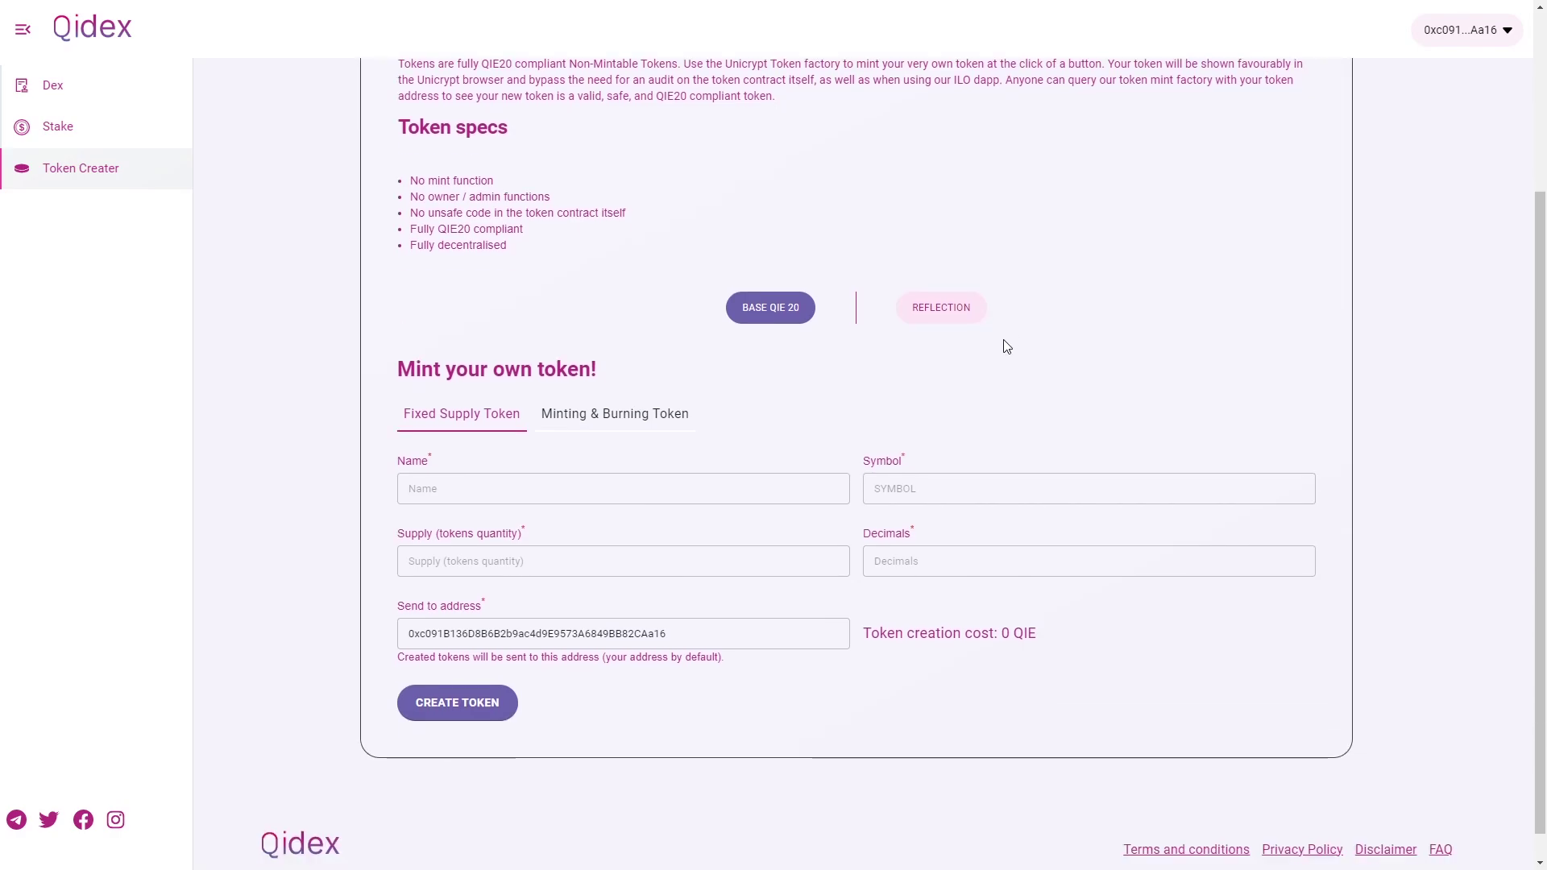
pyautogui.click(974, 493)
pyautogui.click(611, 493)
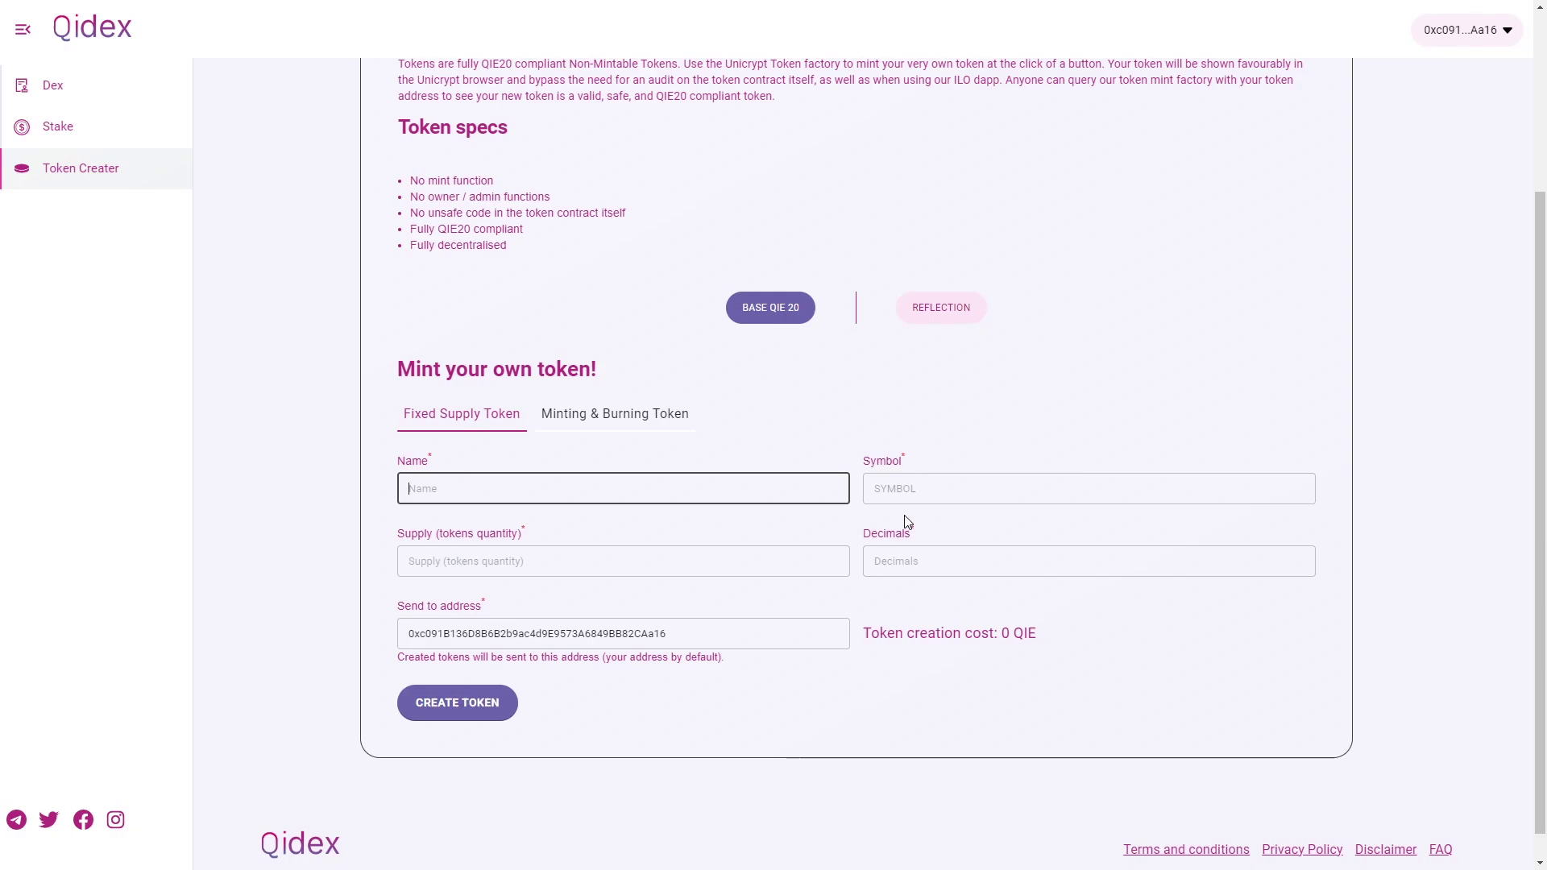
pyautogui.press('Tab')
# Step: Visit the Supply and Decimals fields, highlight the 0 QIE cost, and open Minting & Burning Token
pyautogui.click(569, 564)
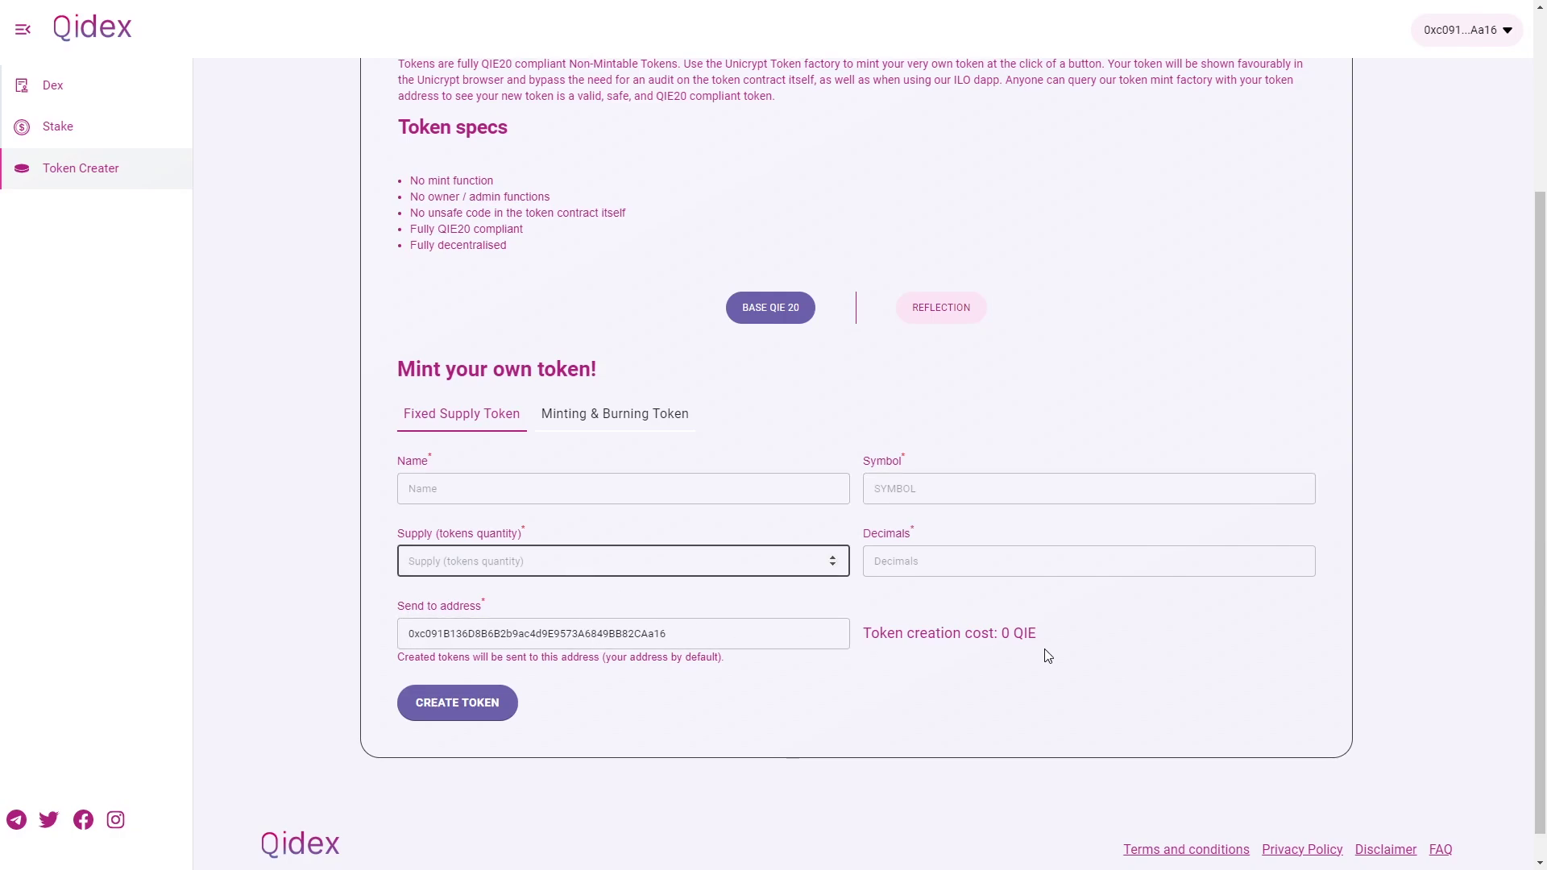
pyautogui.click(1010, 561)
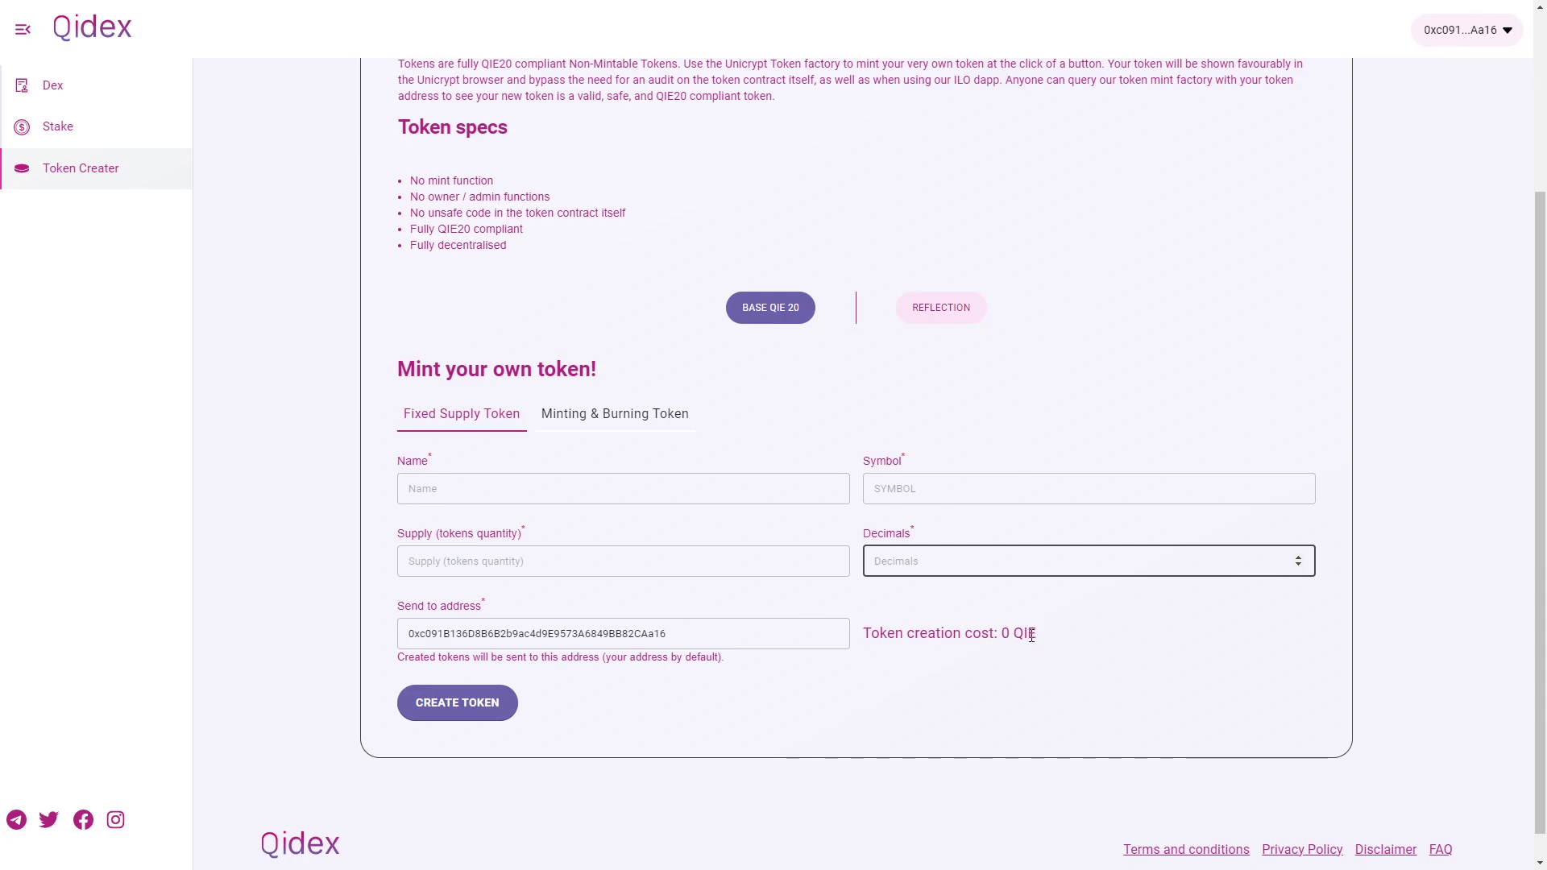
pyautogui.click(1004, 630)
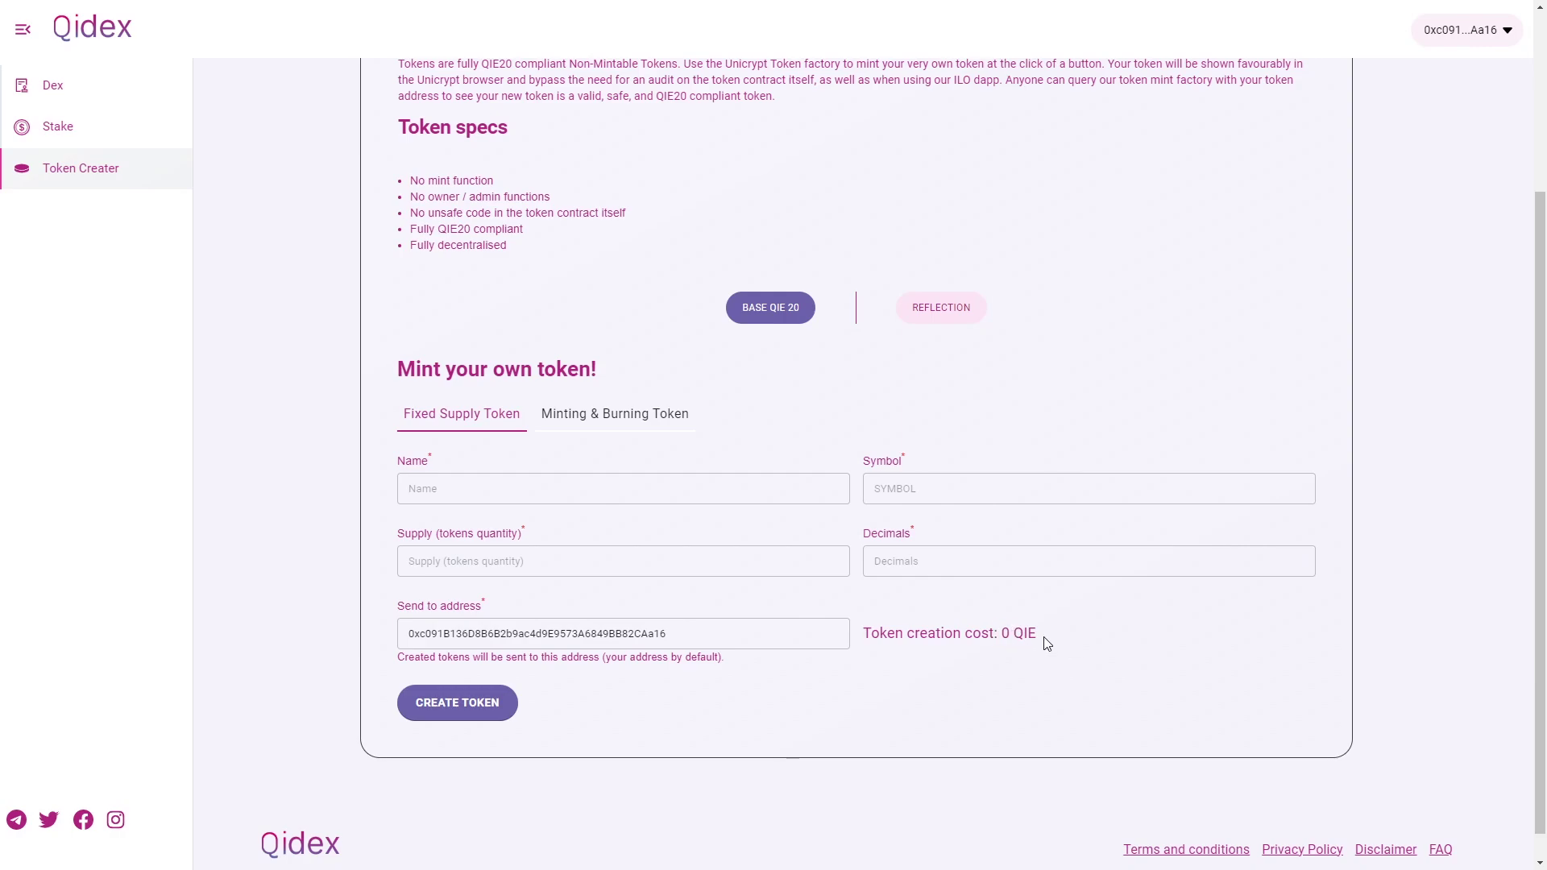
pyautogui.moveTo(1047, 639); pyautogui.dragTo(1003, 632)
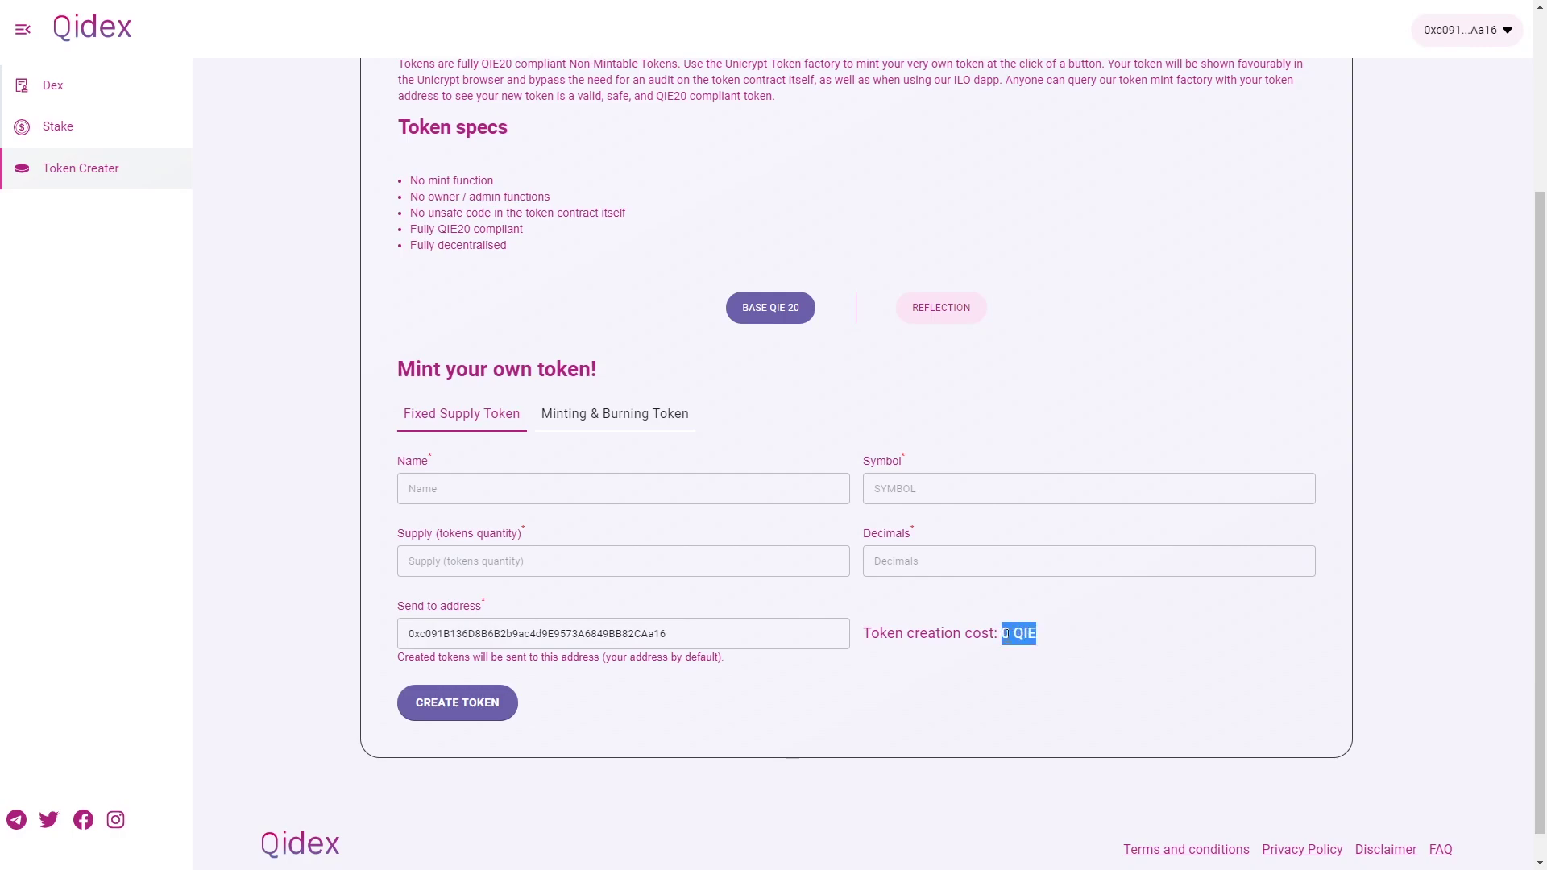
pyautogui.click(608, 419)
pyautogui.scroll(-3, 850, 551)
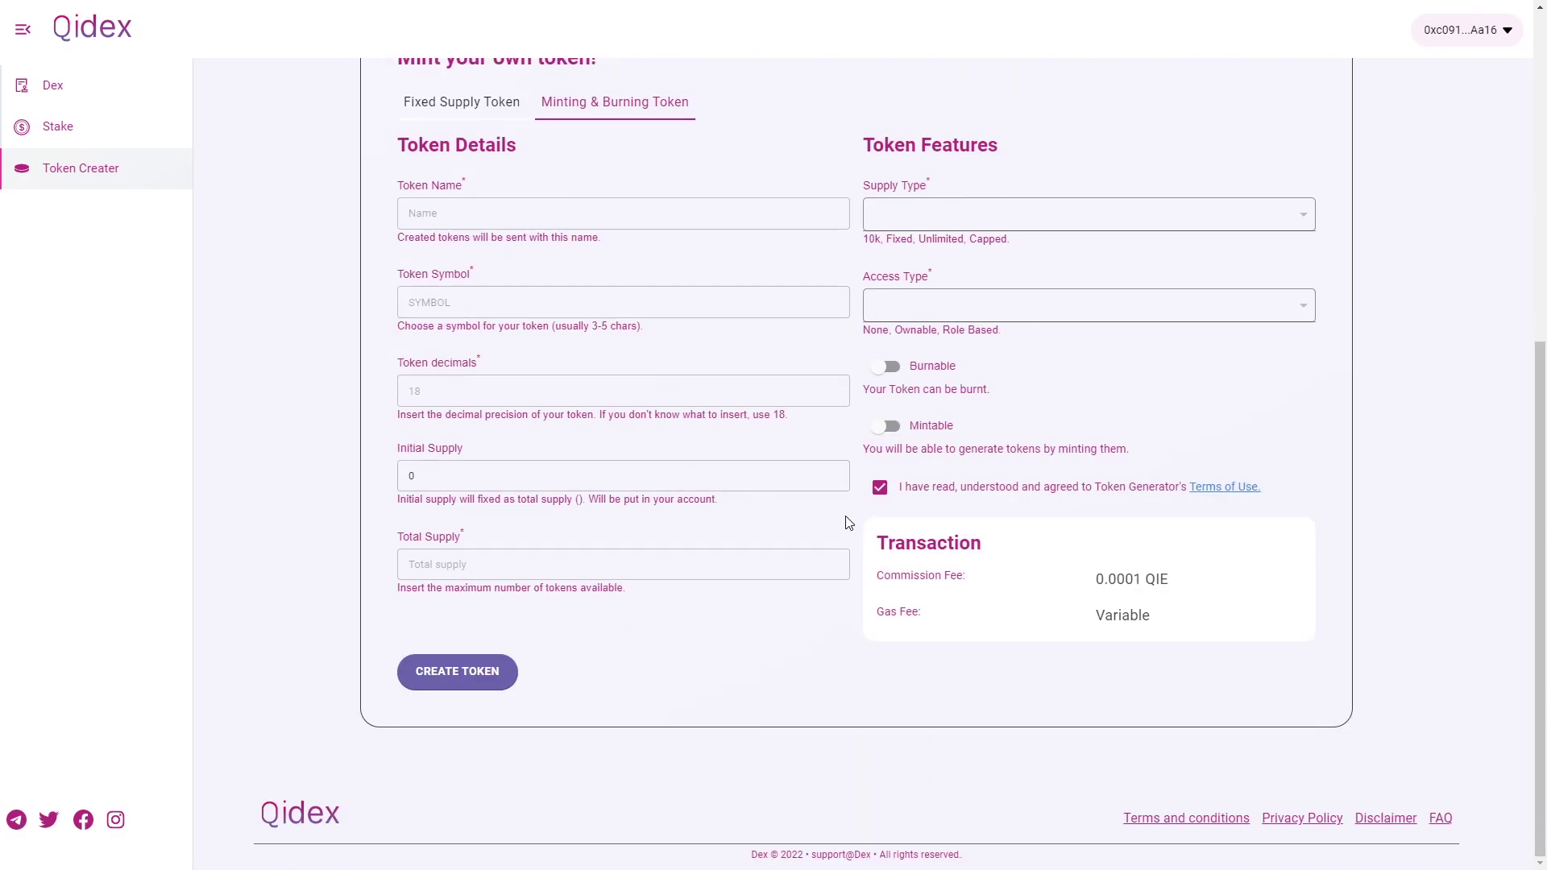
pyautogui.scroll(1, 849, 533)
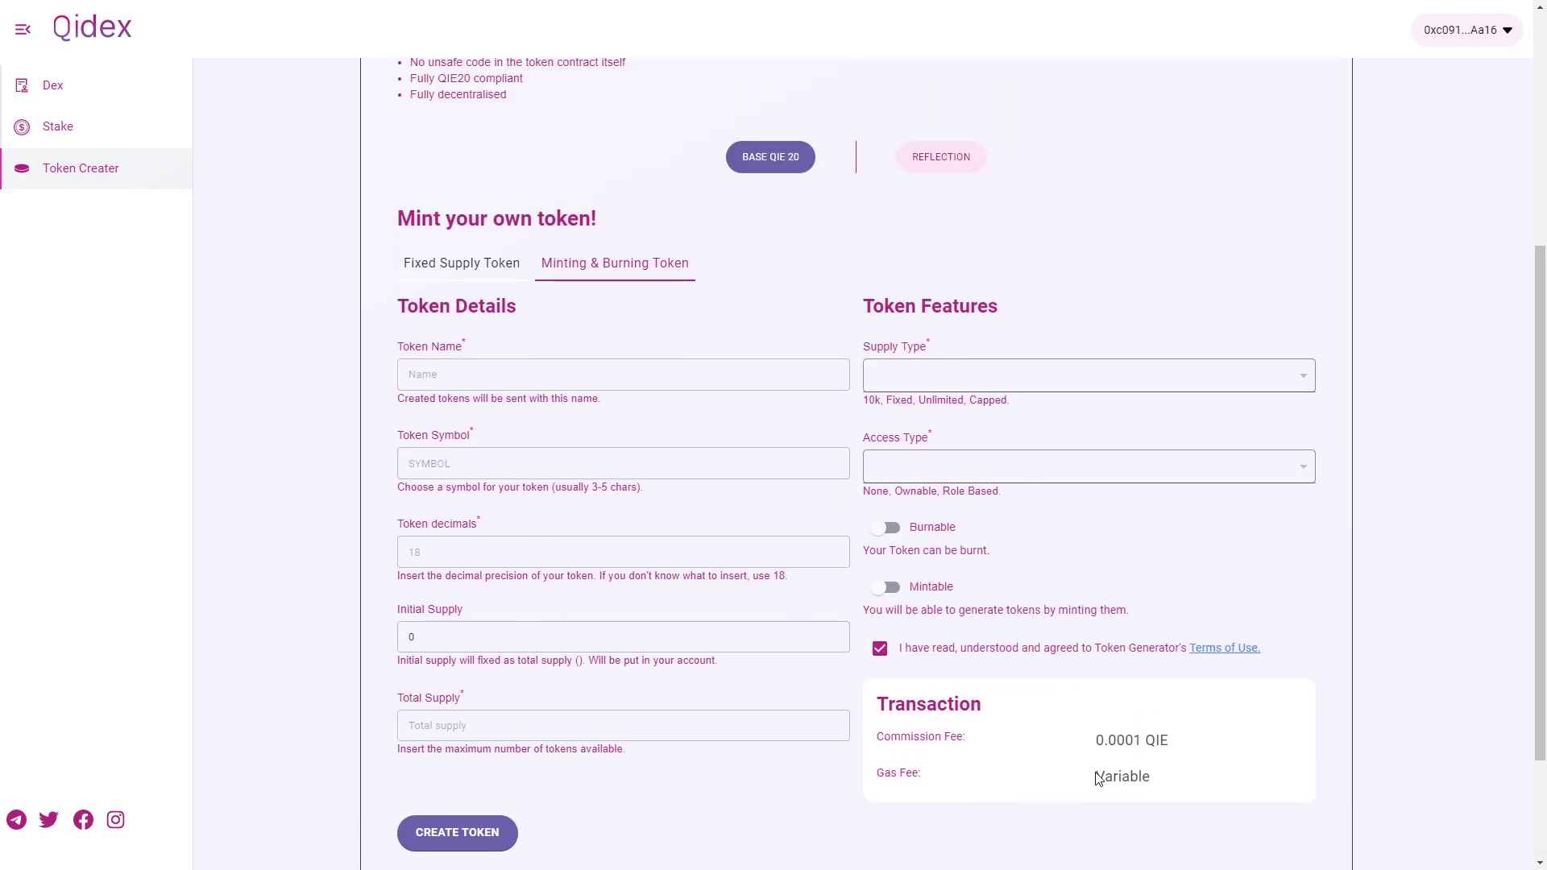
# Step: Select the Fixed Supply Token tab for base QIE 20 tokens
pyautogui.click(448, 266)
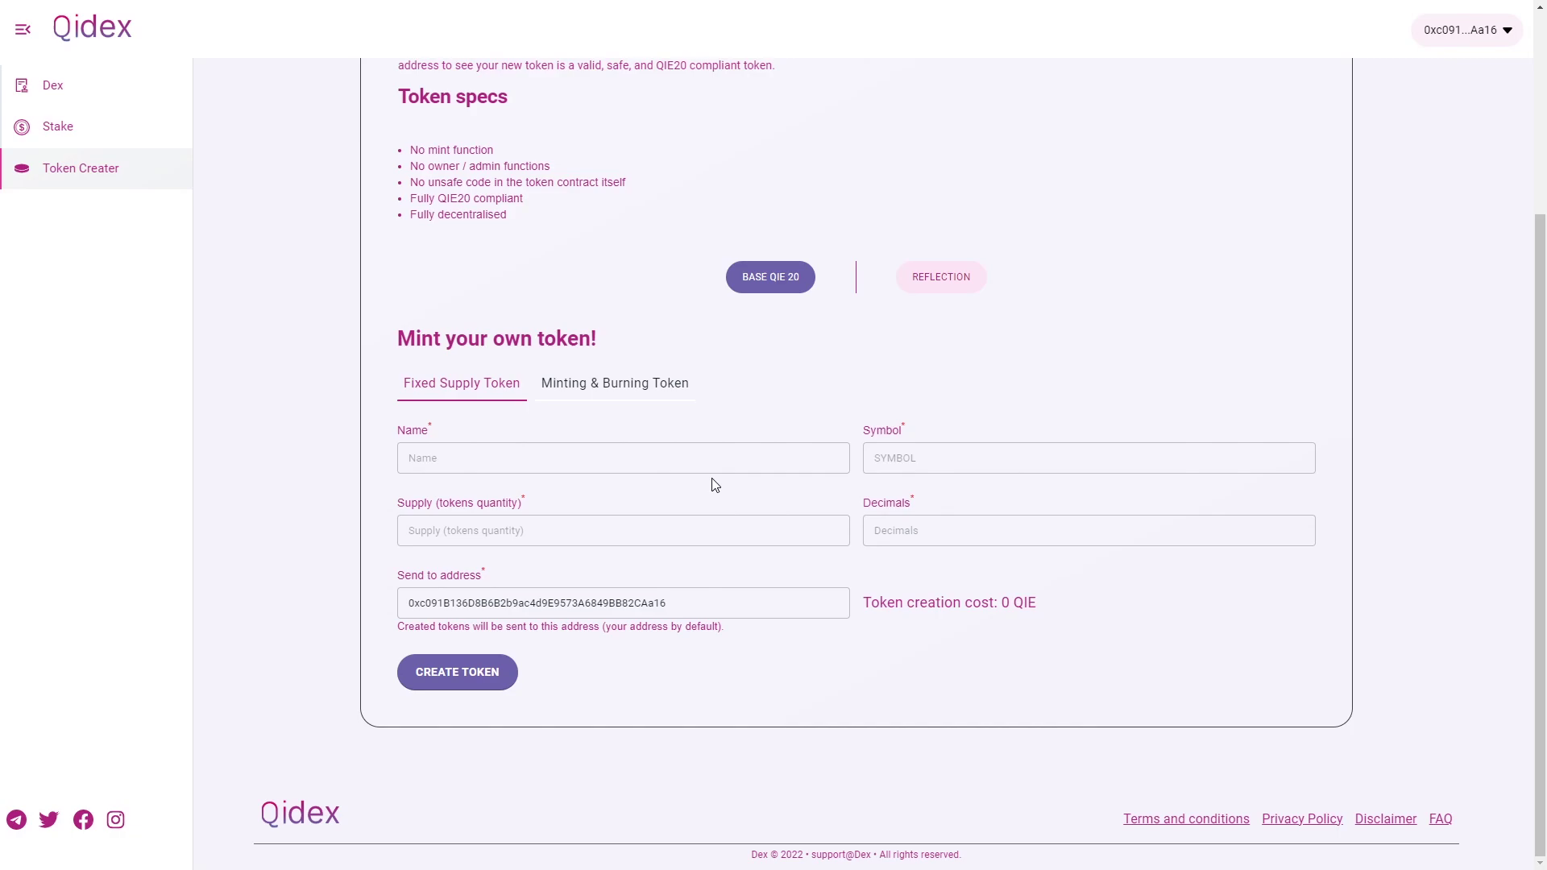
pyautogui.scroll(1, 711, 483)
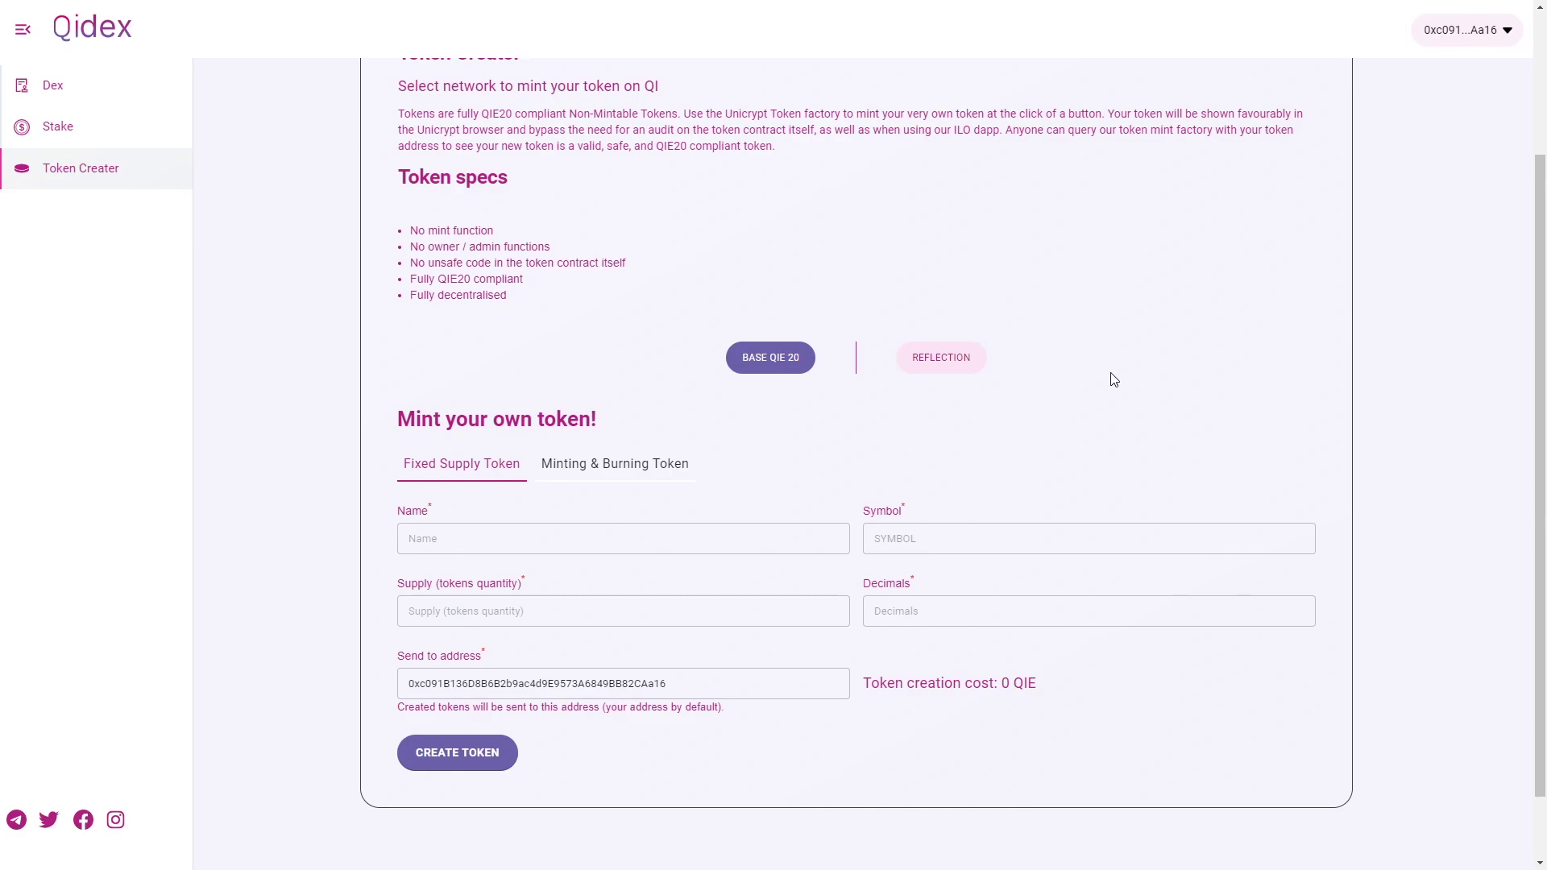
pyautogui.scroll(-1, 1218, 437)
pyautogui.scroll(3, 1160, 437)
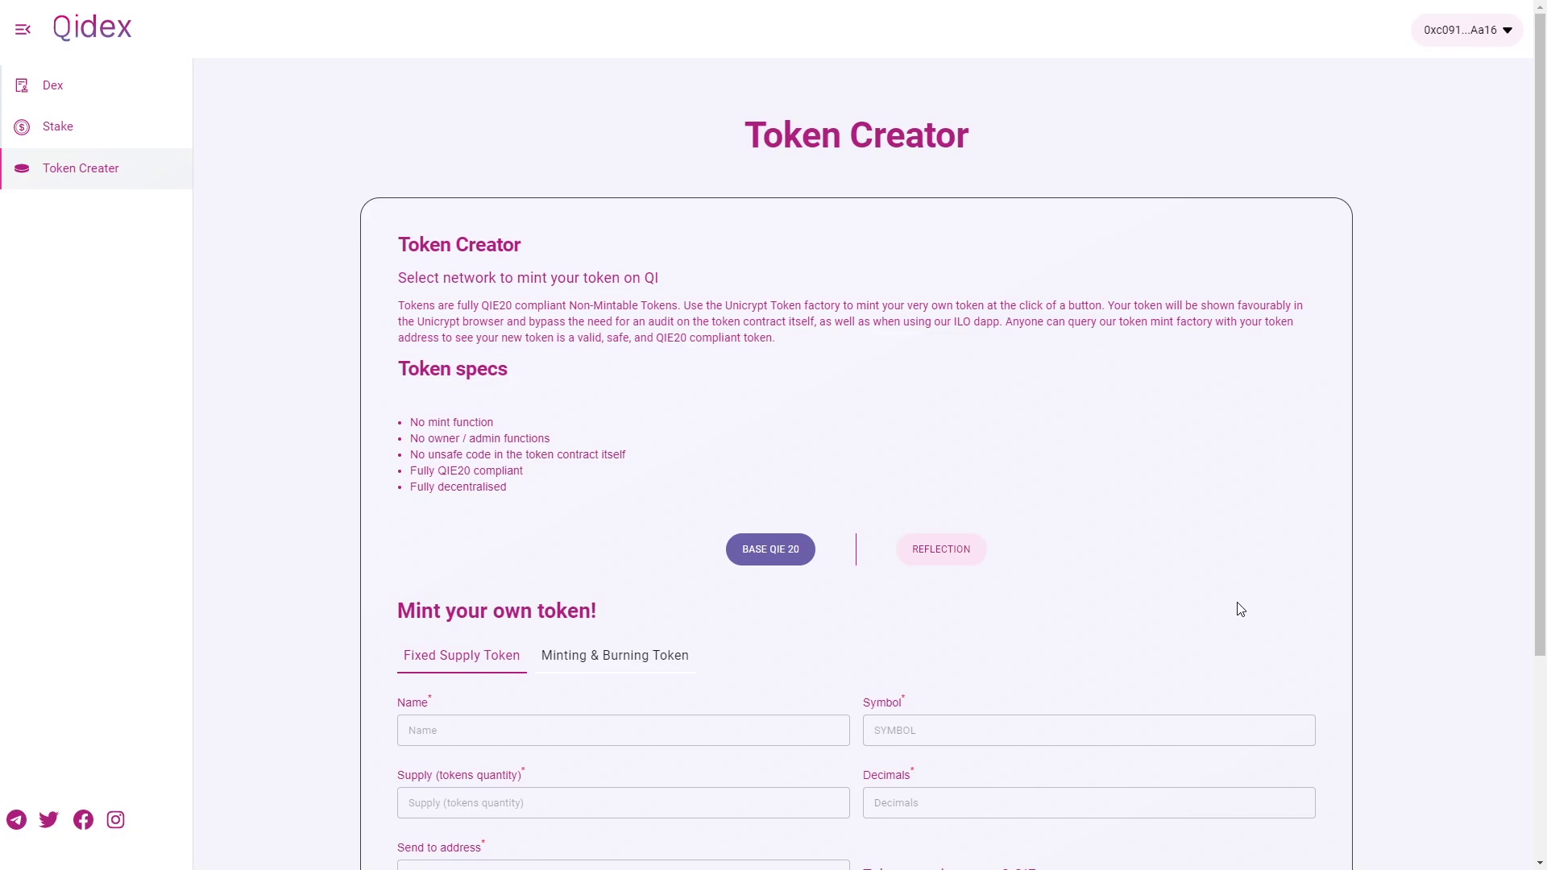
# Step: Choose Dex in the sidebar to show the Exchange swap form
pyautogui.click(56, 90)
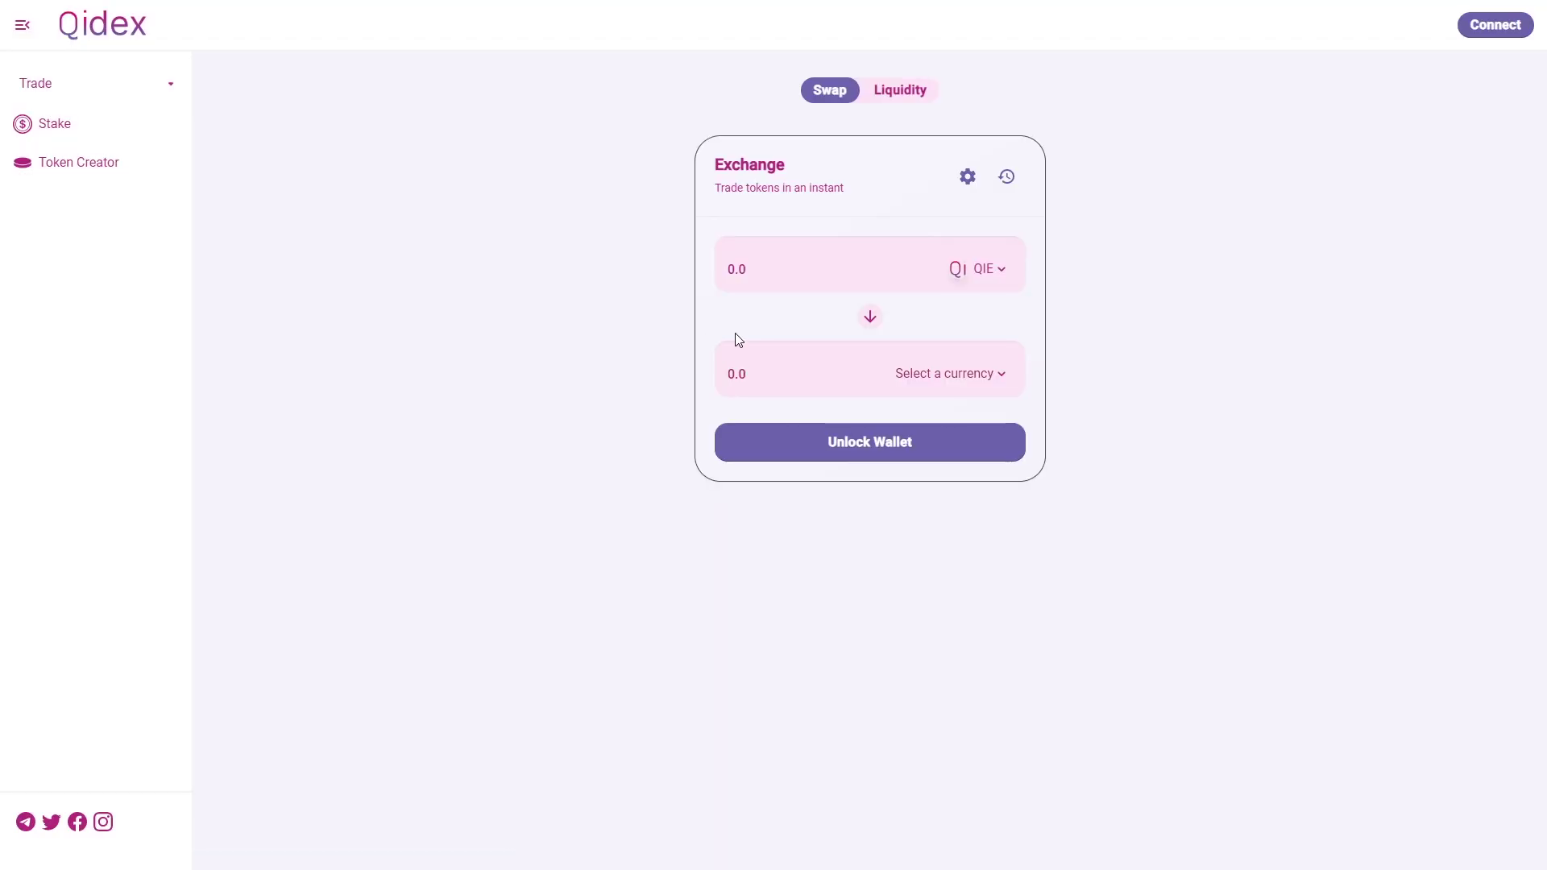